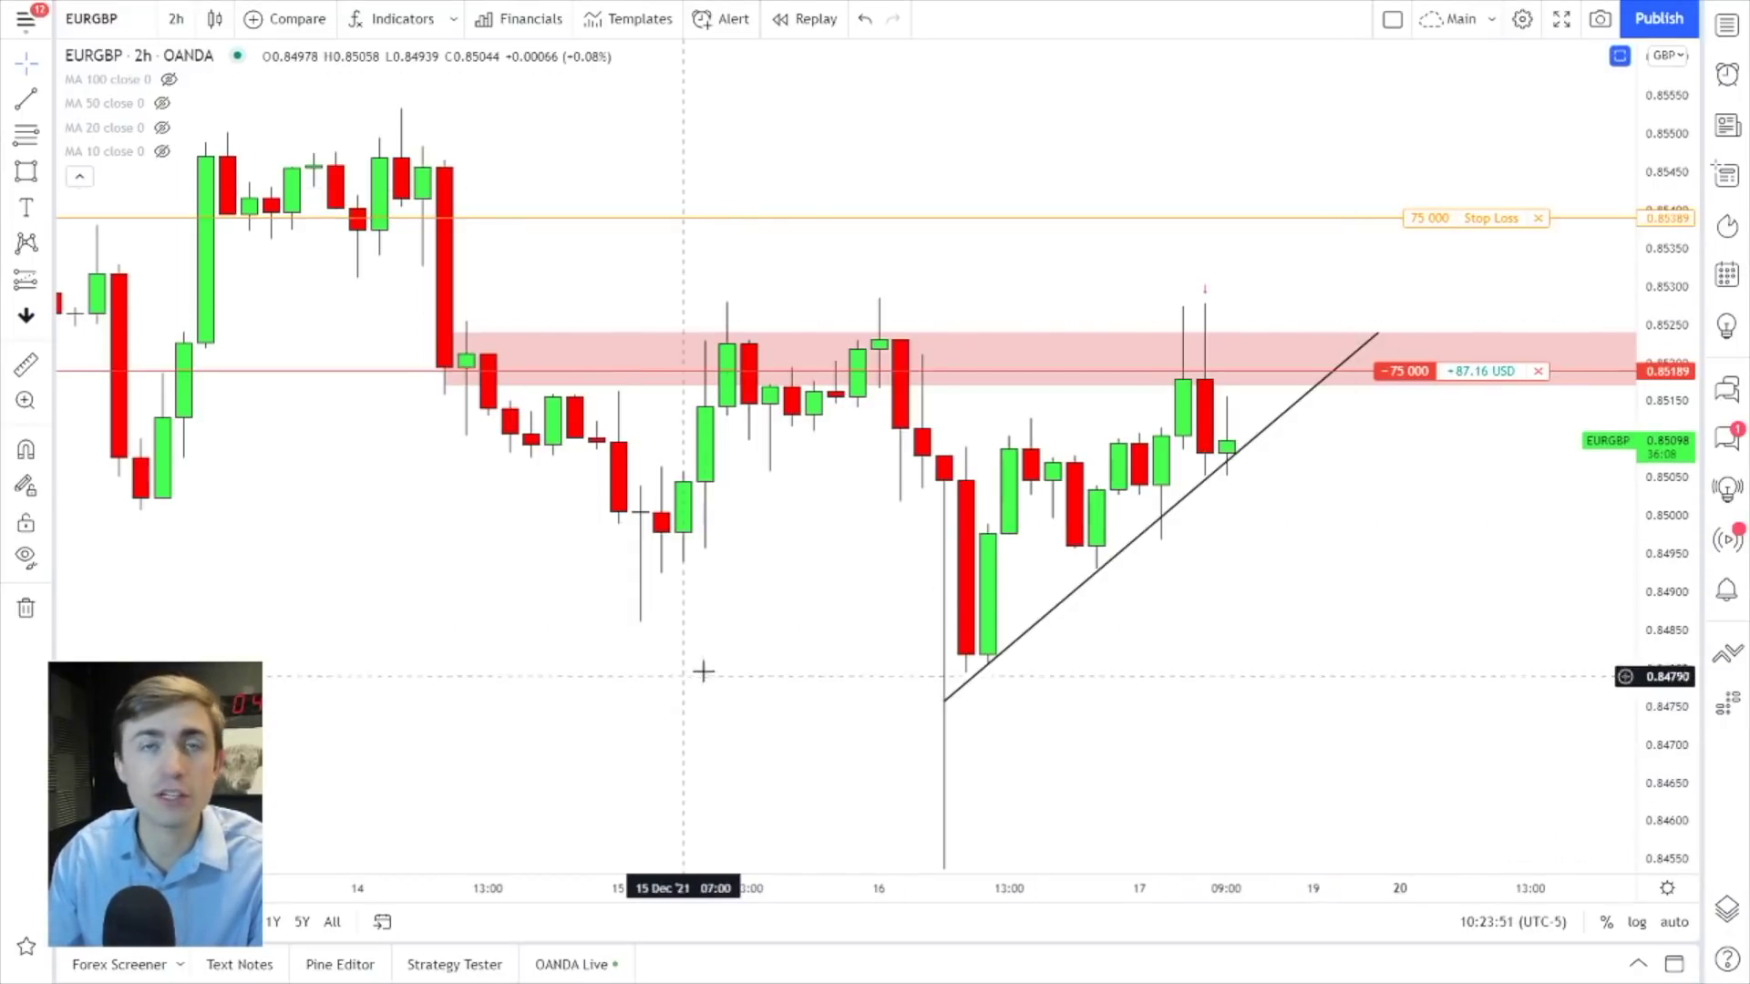
Sketch three downward arrows at the red resistance zone's rejections and a horizontal line along its upper edge, and clear the sketches.
left_click_drag(816, 625, 742, 614)
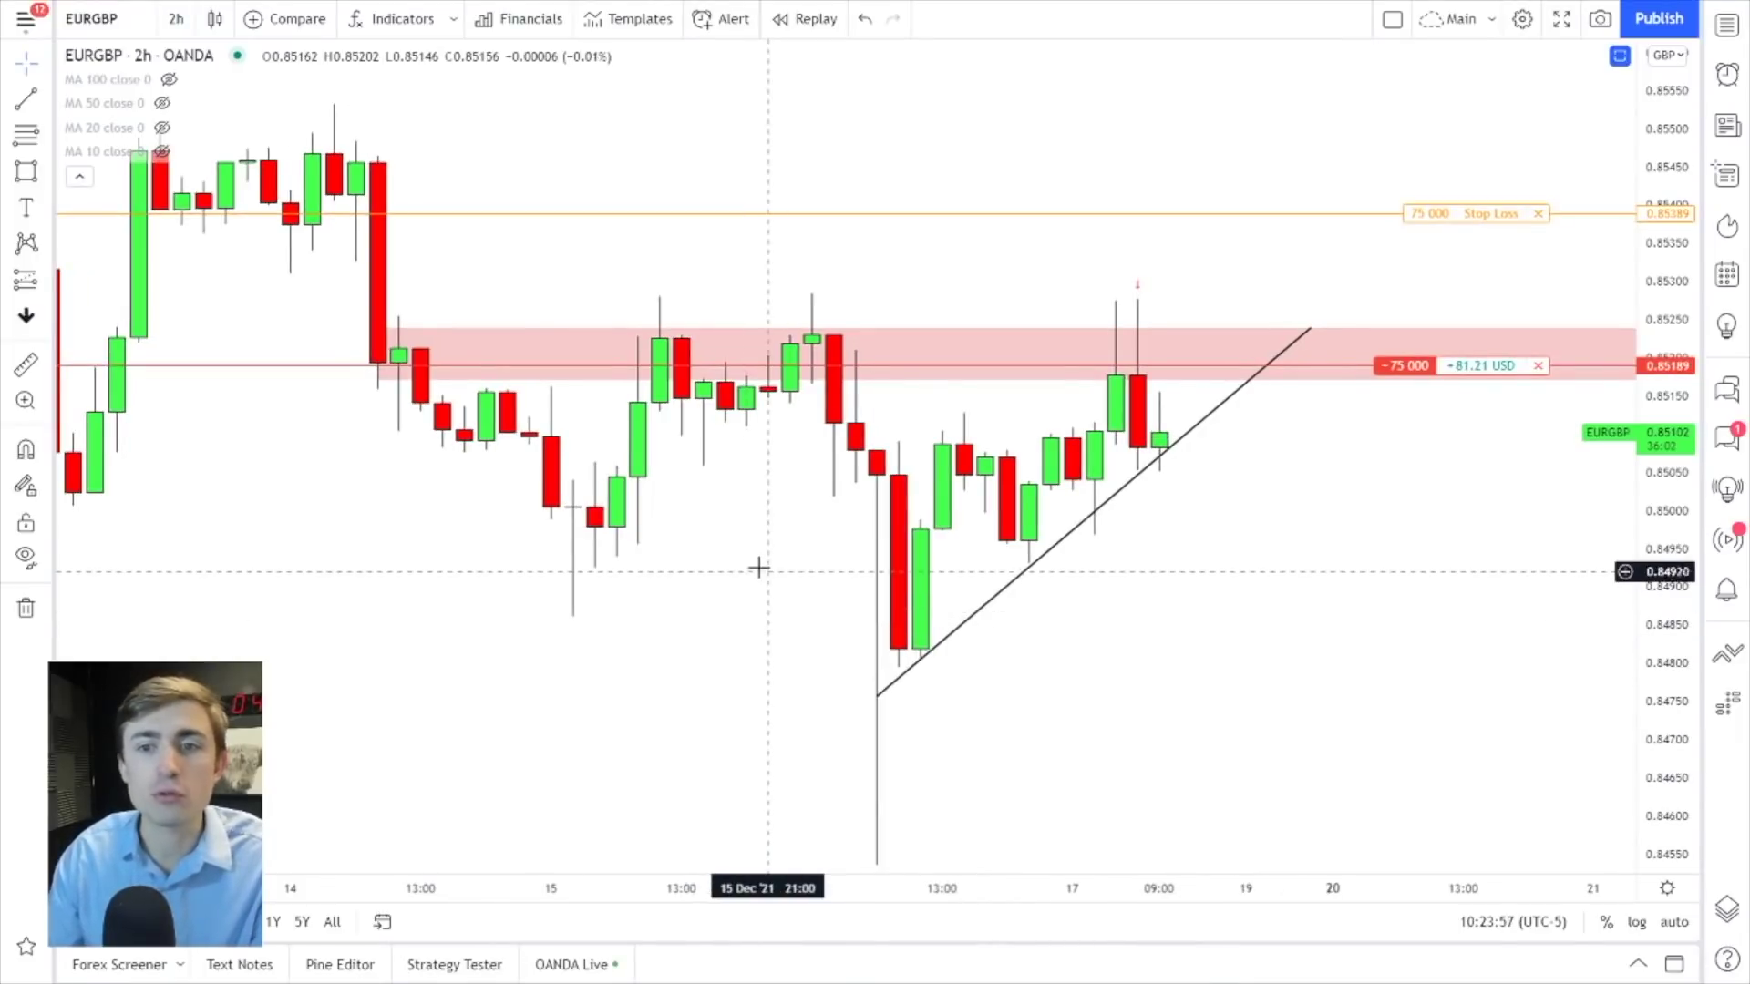
scroll(738, 554, "down", 1)
left_click_drag(851, 616, 798, 579)
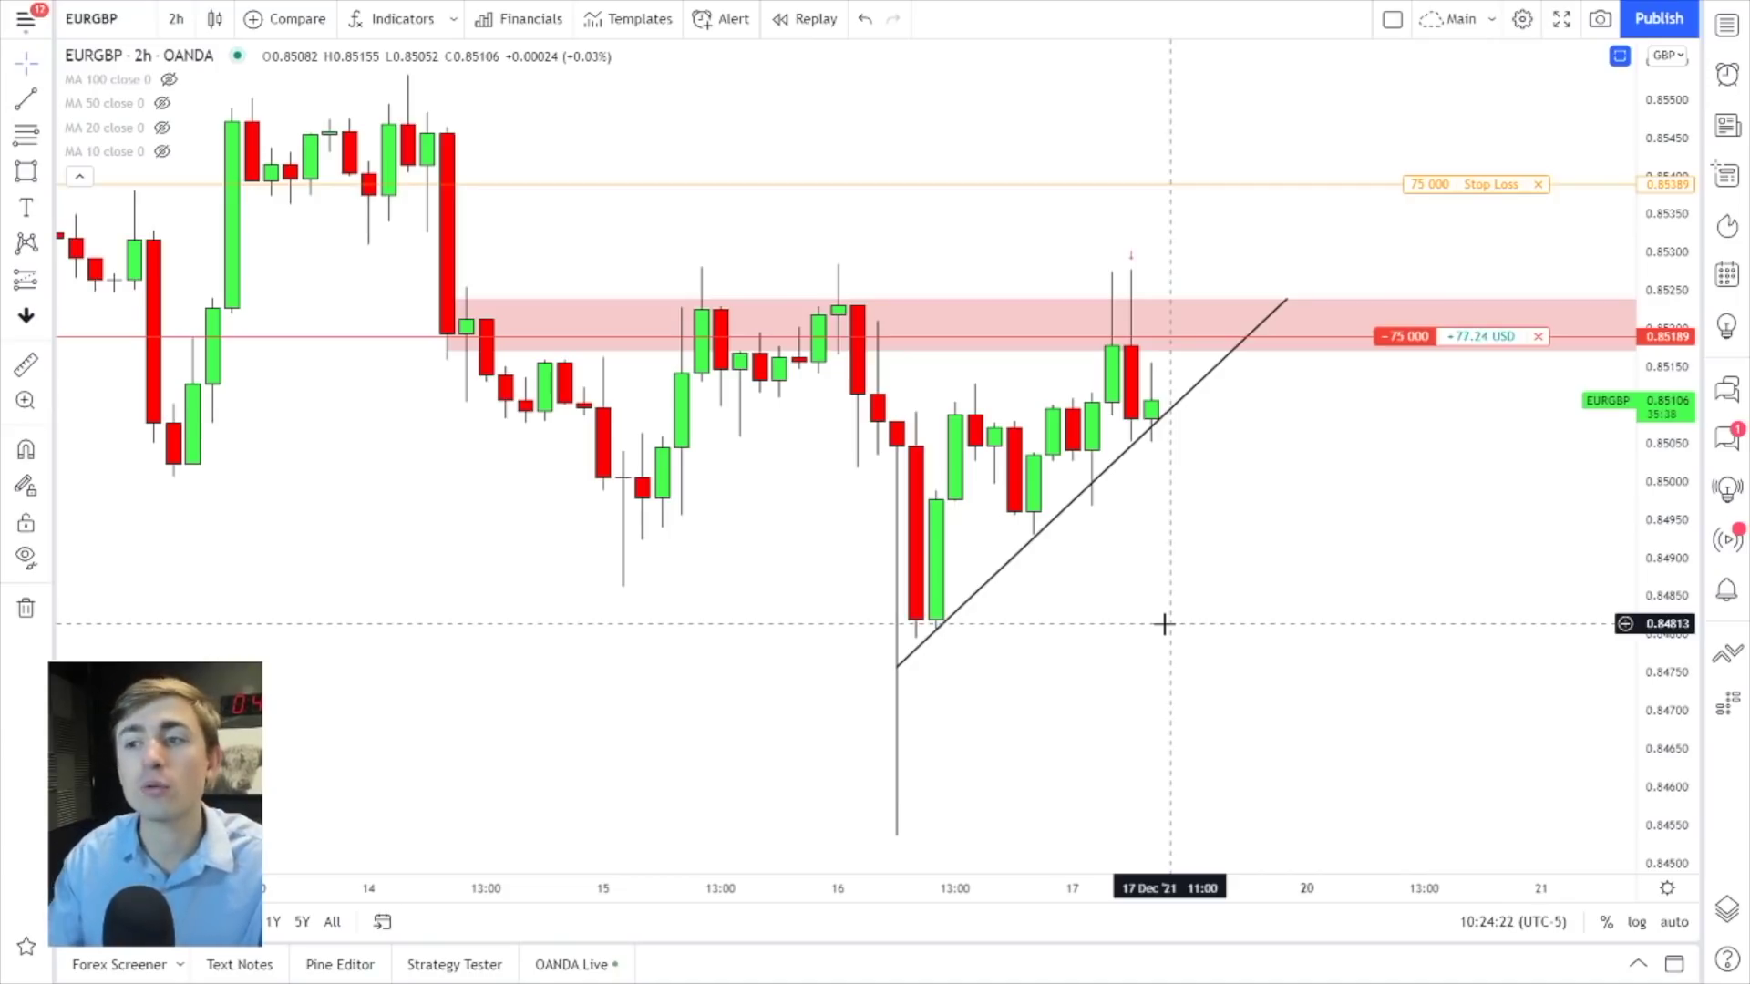
left_click_drag(1188, 489, 1149, 491)
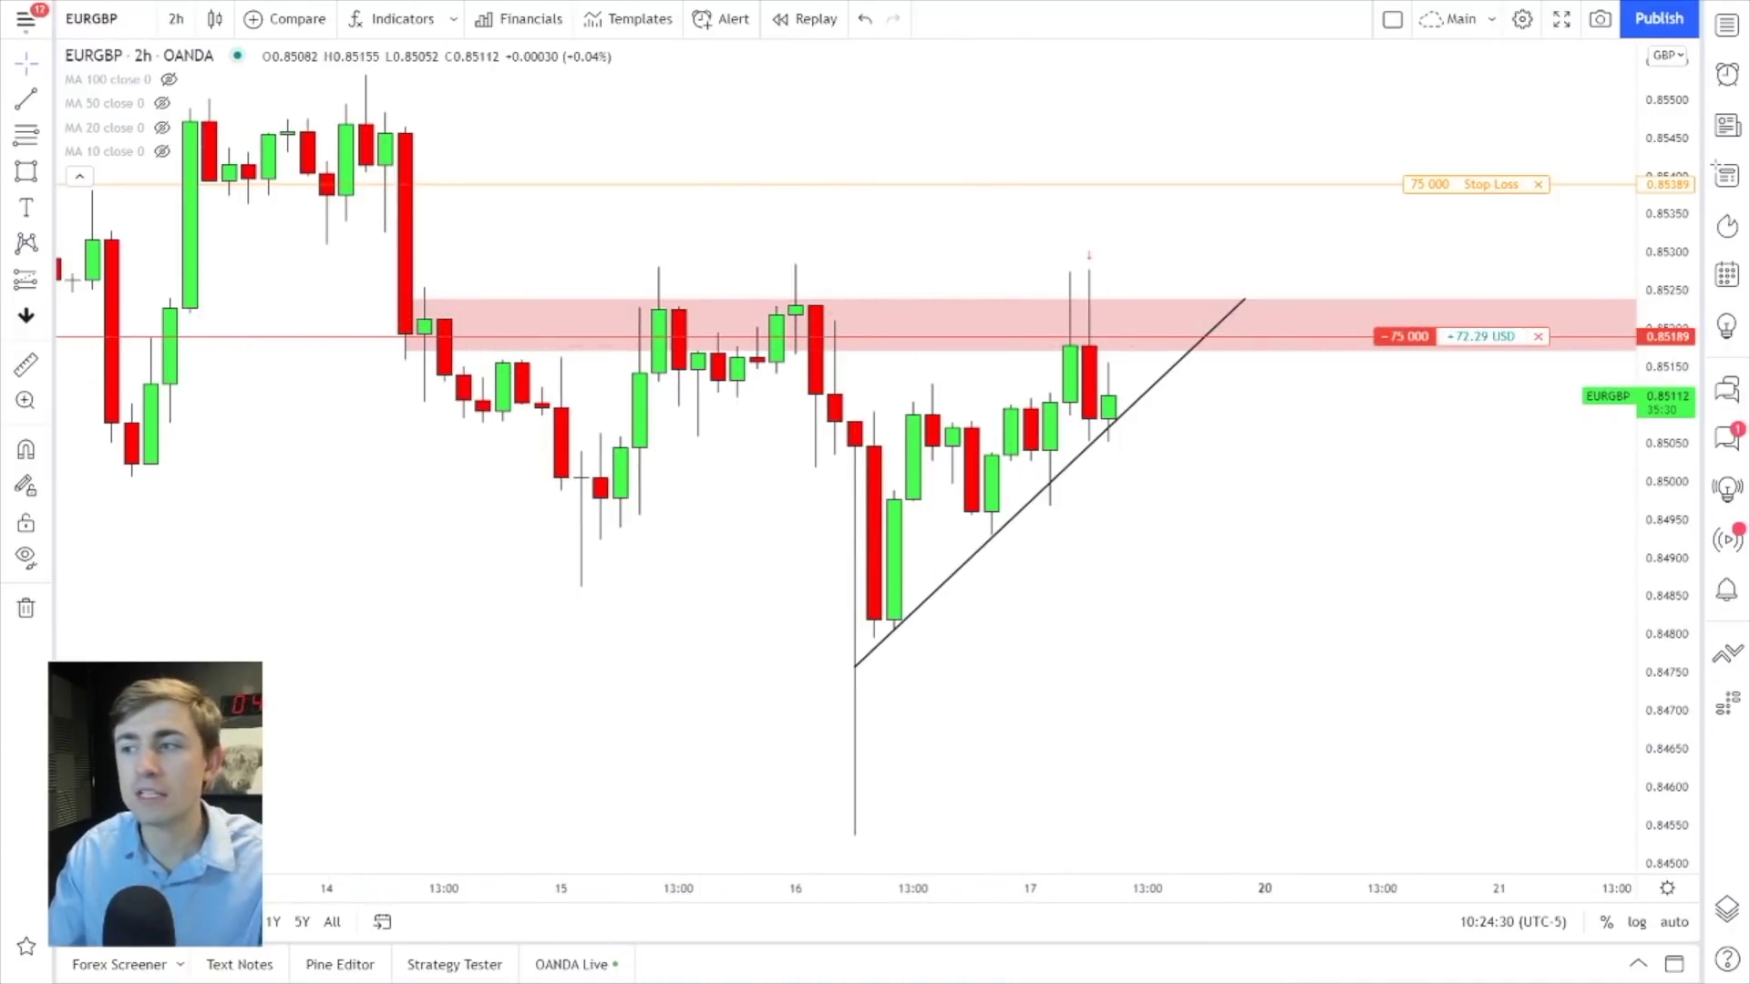
mouse_move(419, 308)
left_mouse_down()
mouse_move(488, 342)
mouse_move(561, 473)
left_mouse_up()
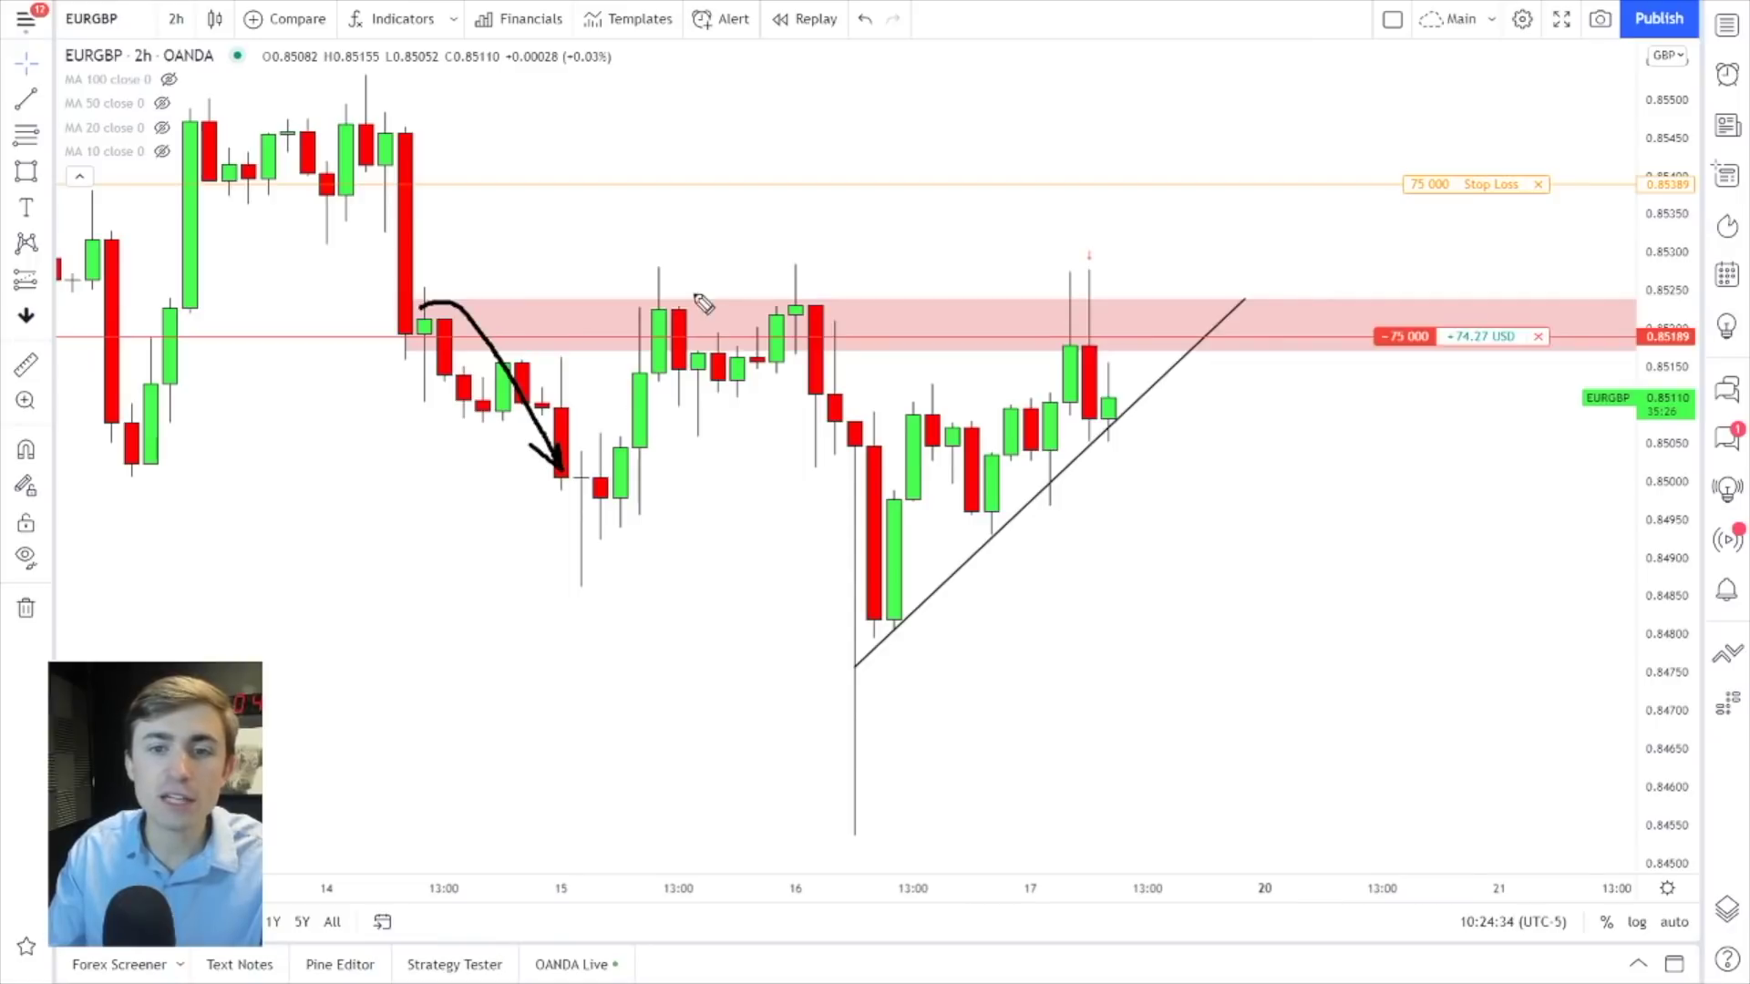
left_click_drag(695, 293, 747, 361)
mouse_move(810, 293)
left_mouse_down()
mouse_move(877, 357)
mouse_move(913, 453)
left_mouse_up()
left_click_drag(404, 297, 1140, 291)
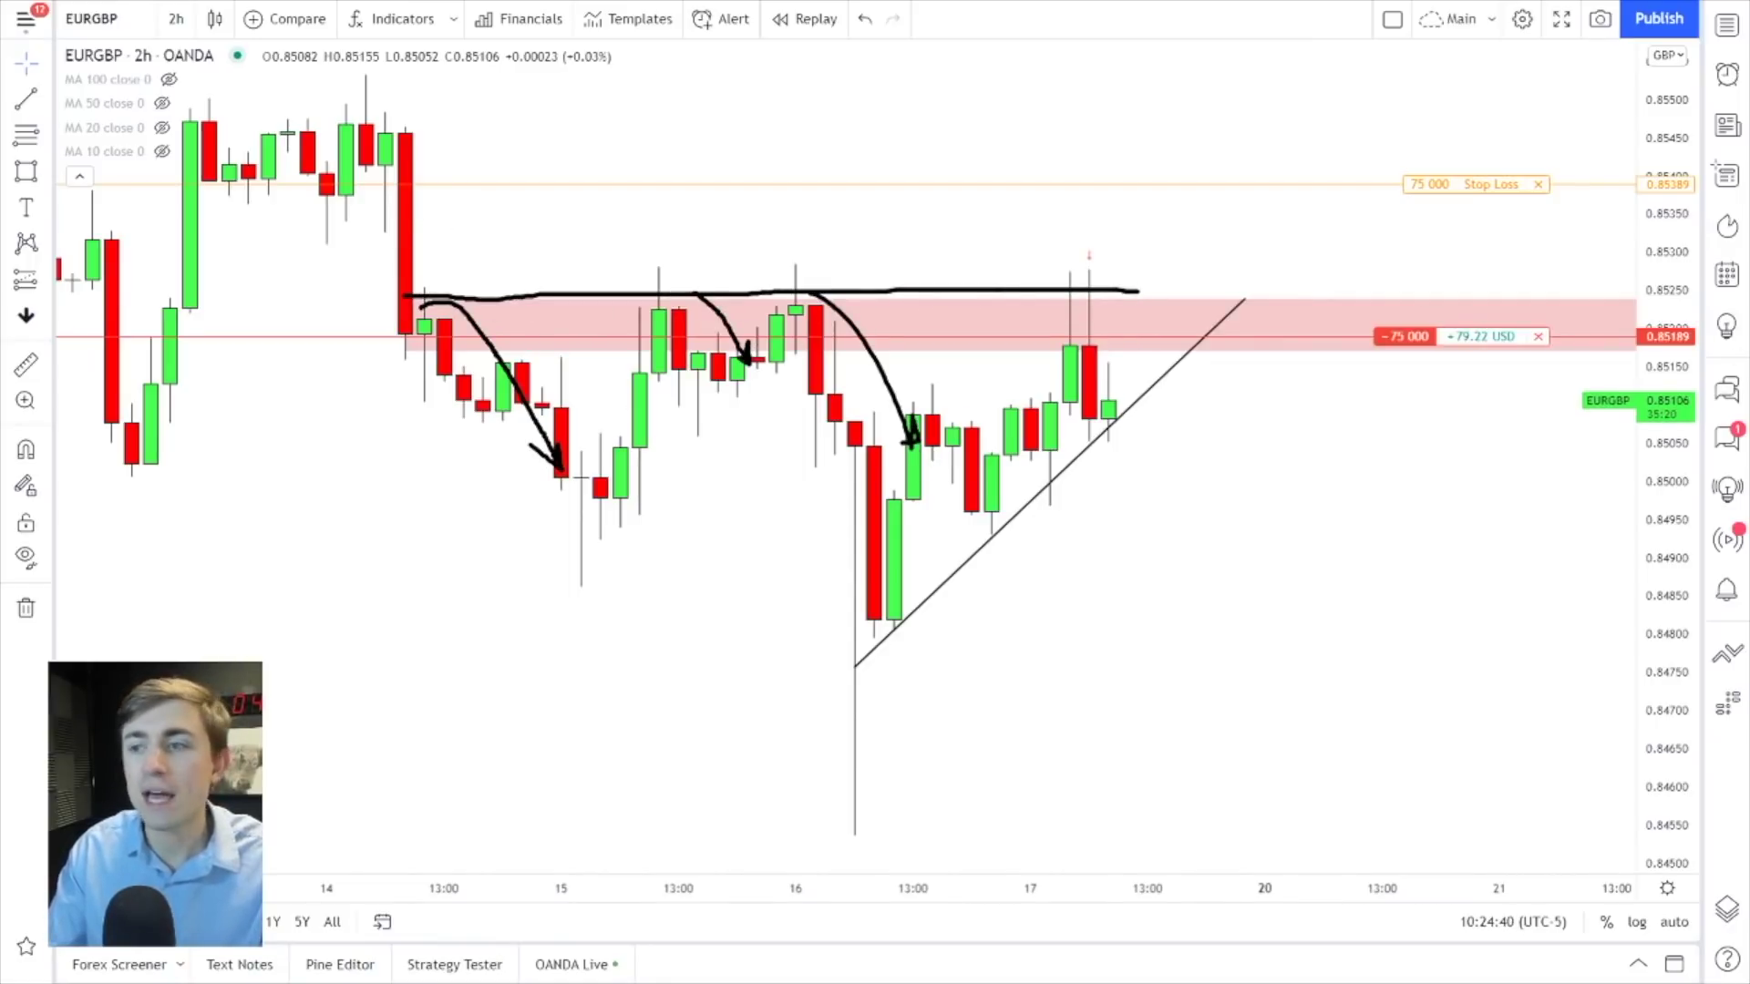
key("Escape")
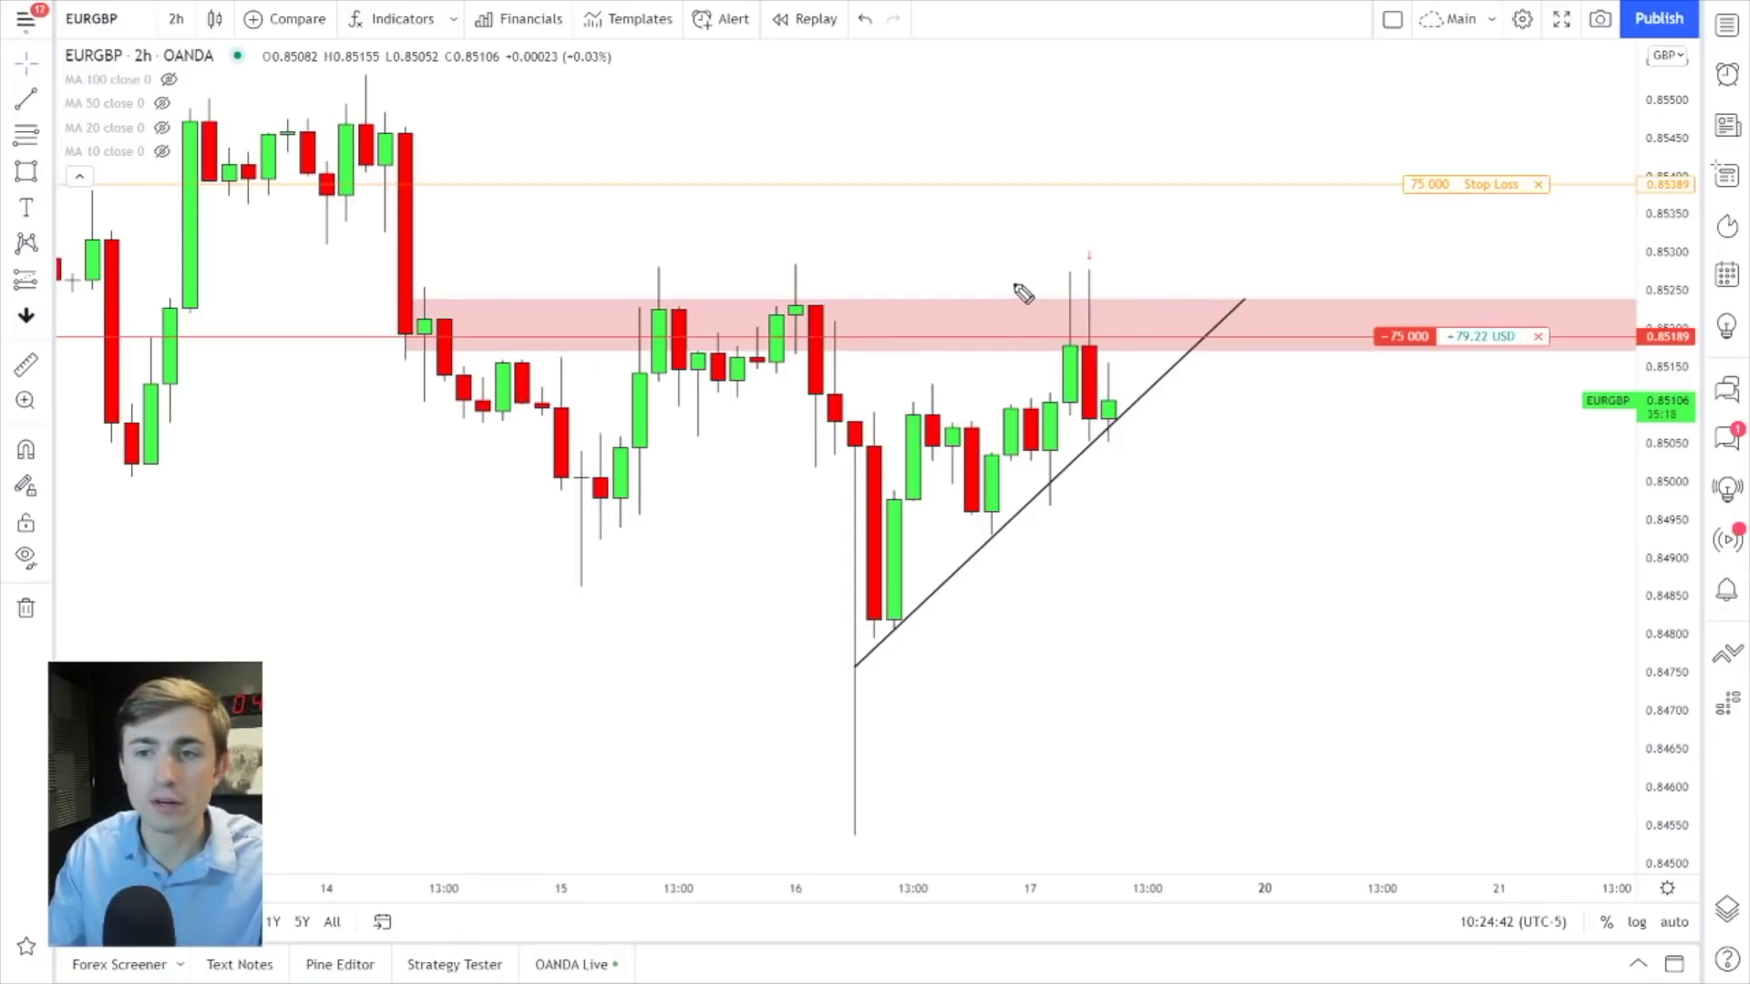
Circle the latest rejection wicks at the resistance zone, clear that mark, circle the sell entry level on those candles and remove it.
mouse_move(1103, 265)
left_mouse_down()
mouse_move(1069, 314)
mouse_move(1107, 350)
mouse_move(1108, 285)
left_mouse_up()
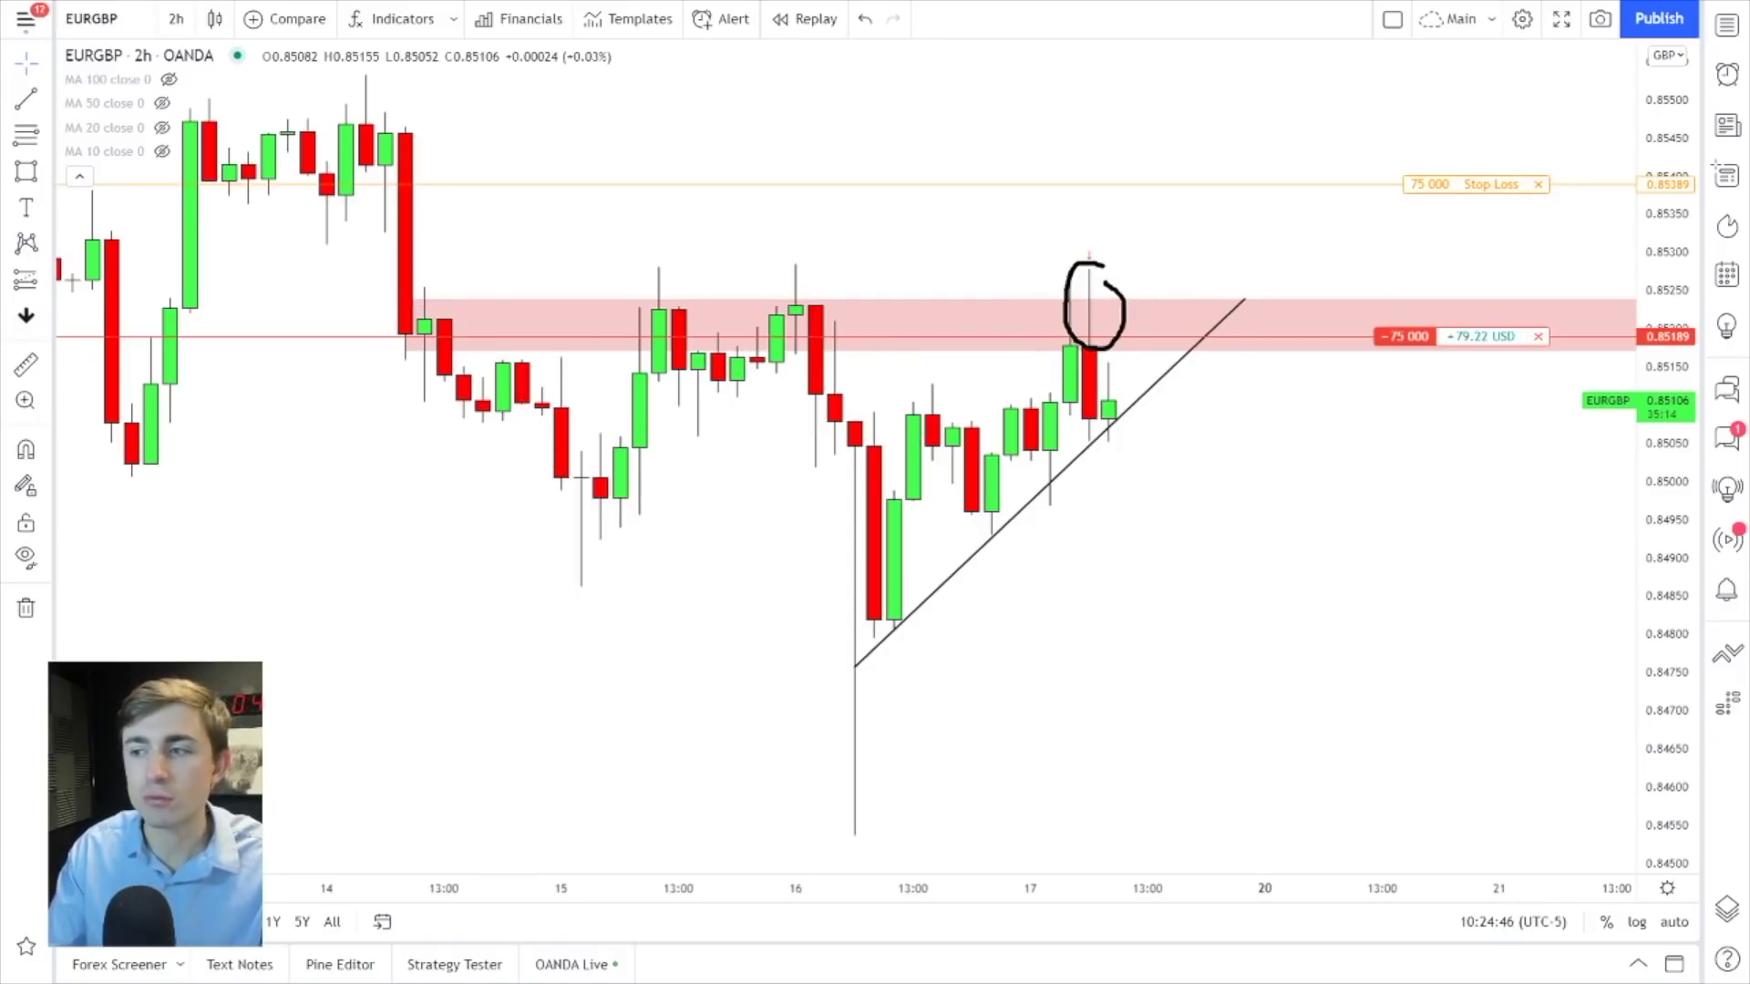
key("Escape")
mouse_move(1107, 326)
left_mouse_down()
mouse_move(1083, 358)
mouse_move(1140, 328)
mouse_move(1093, 336)
left_mouse_up()
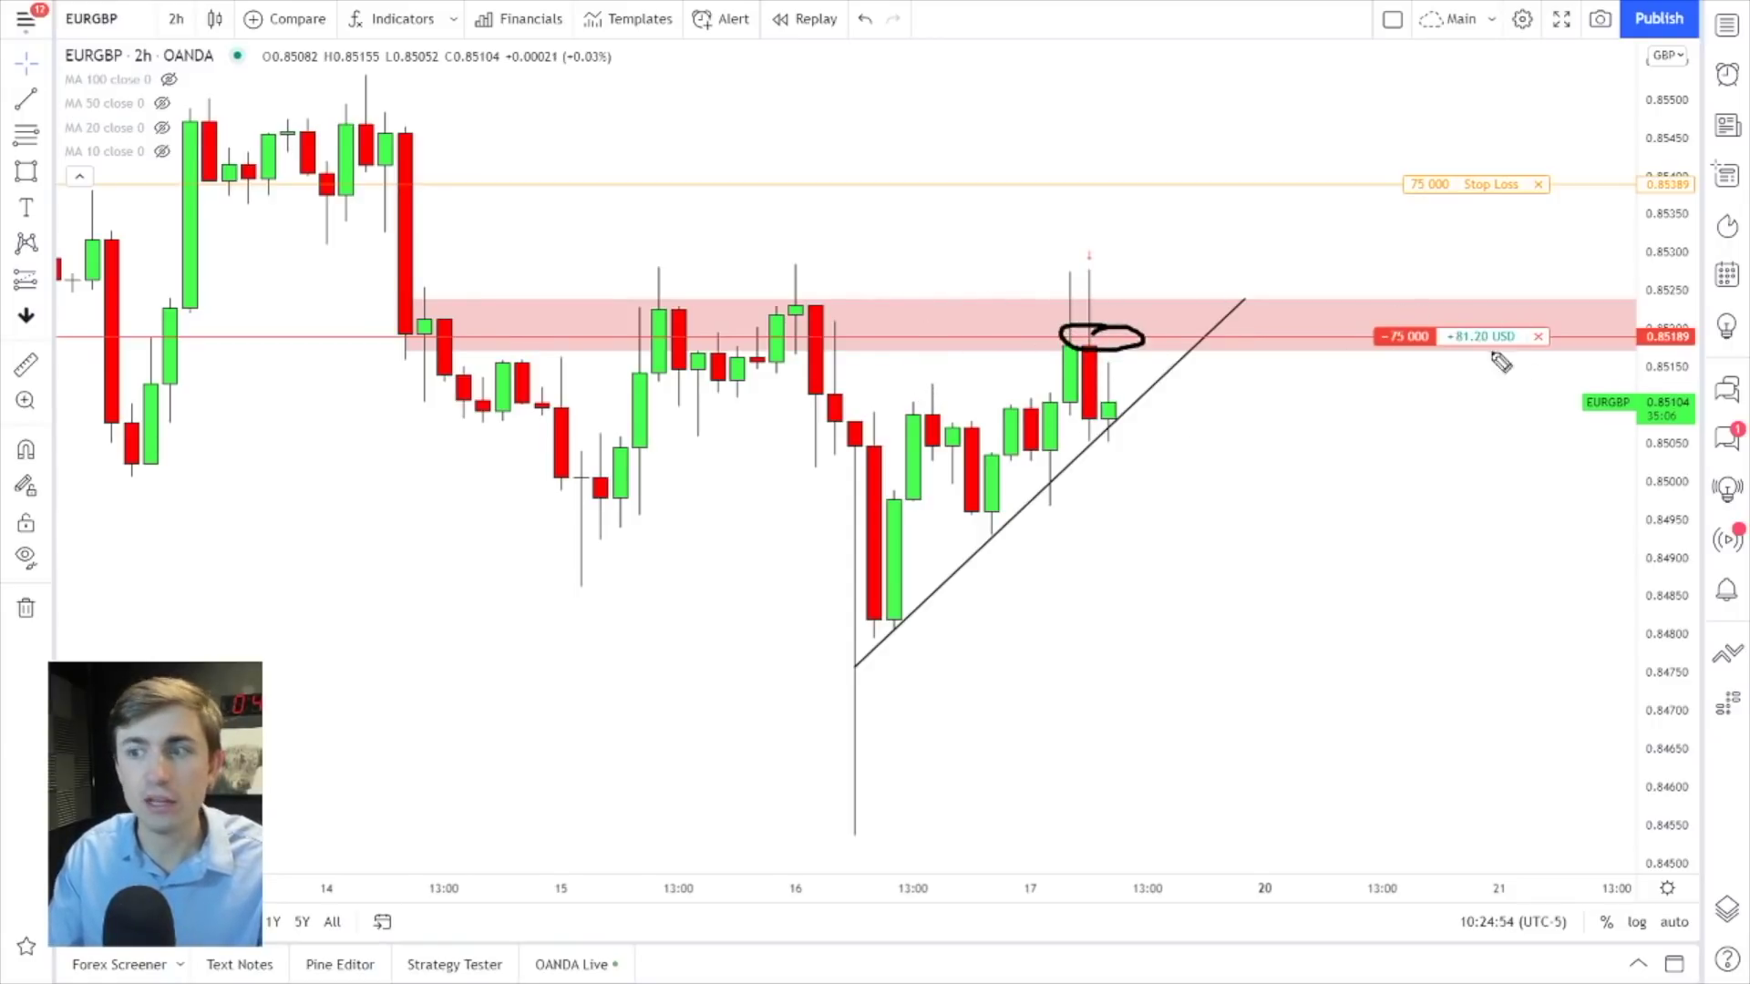
key("ctrl+z")
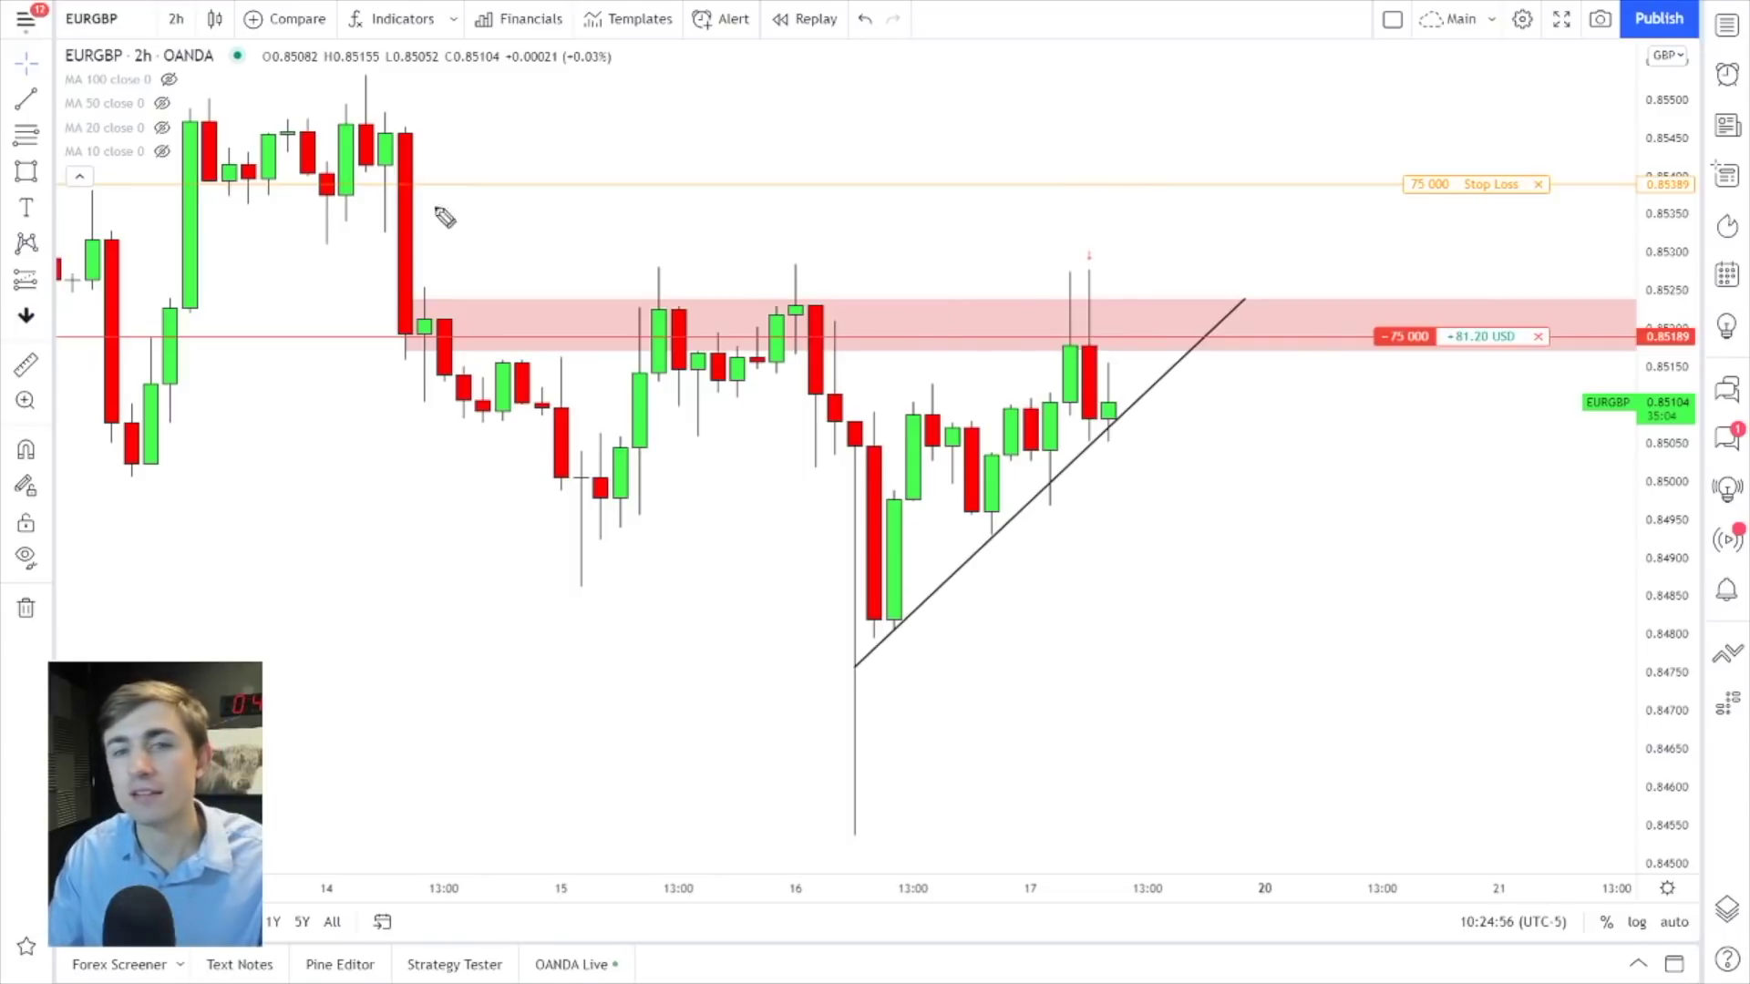
left_click_drag(162, 40, 204, 42)
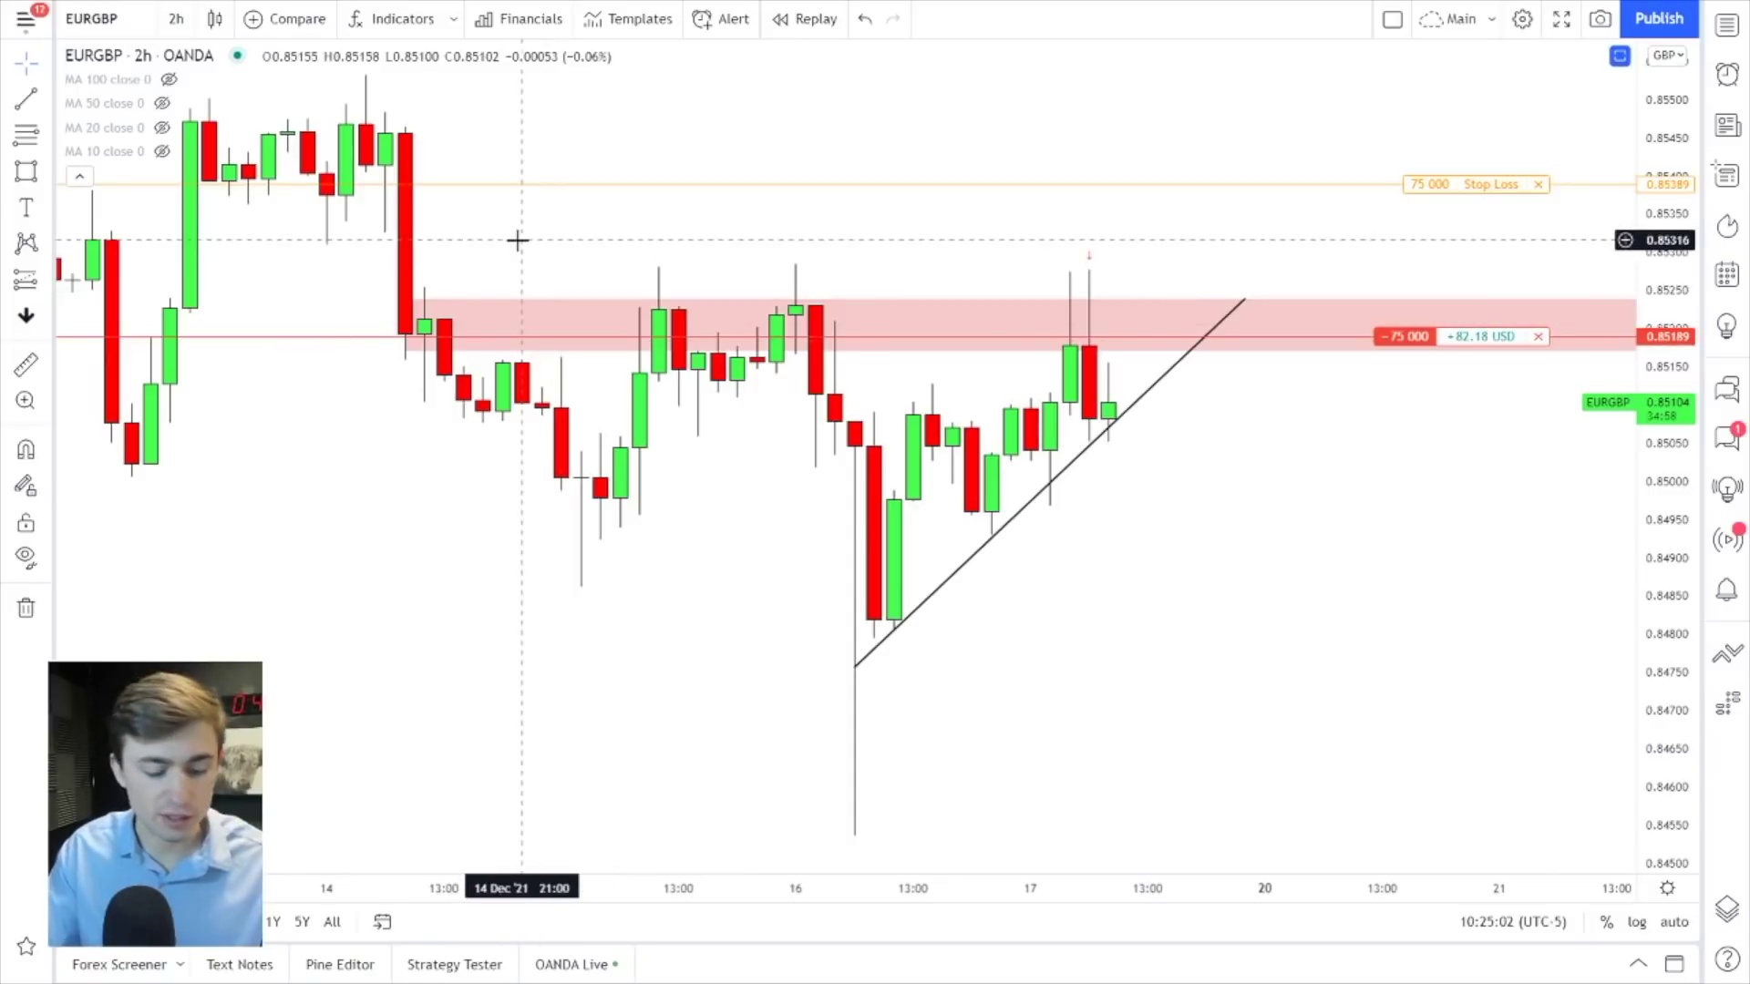
Switch the EURGBP chart to the 1h timeframe.
type("1h")
key("Return")
scroll(525, 242, "down", 4)
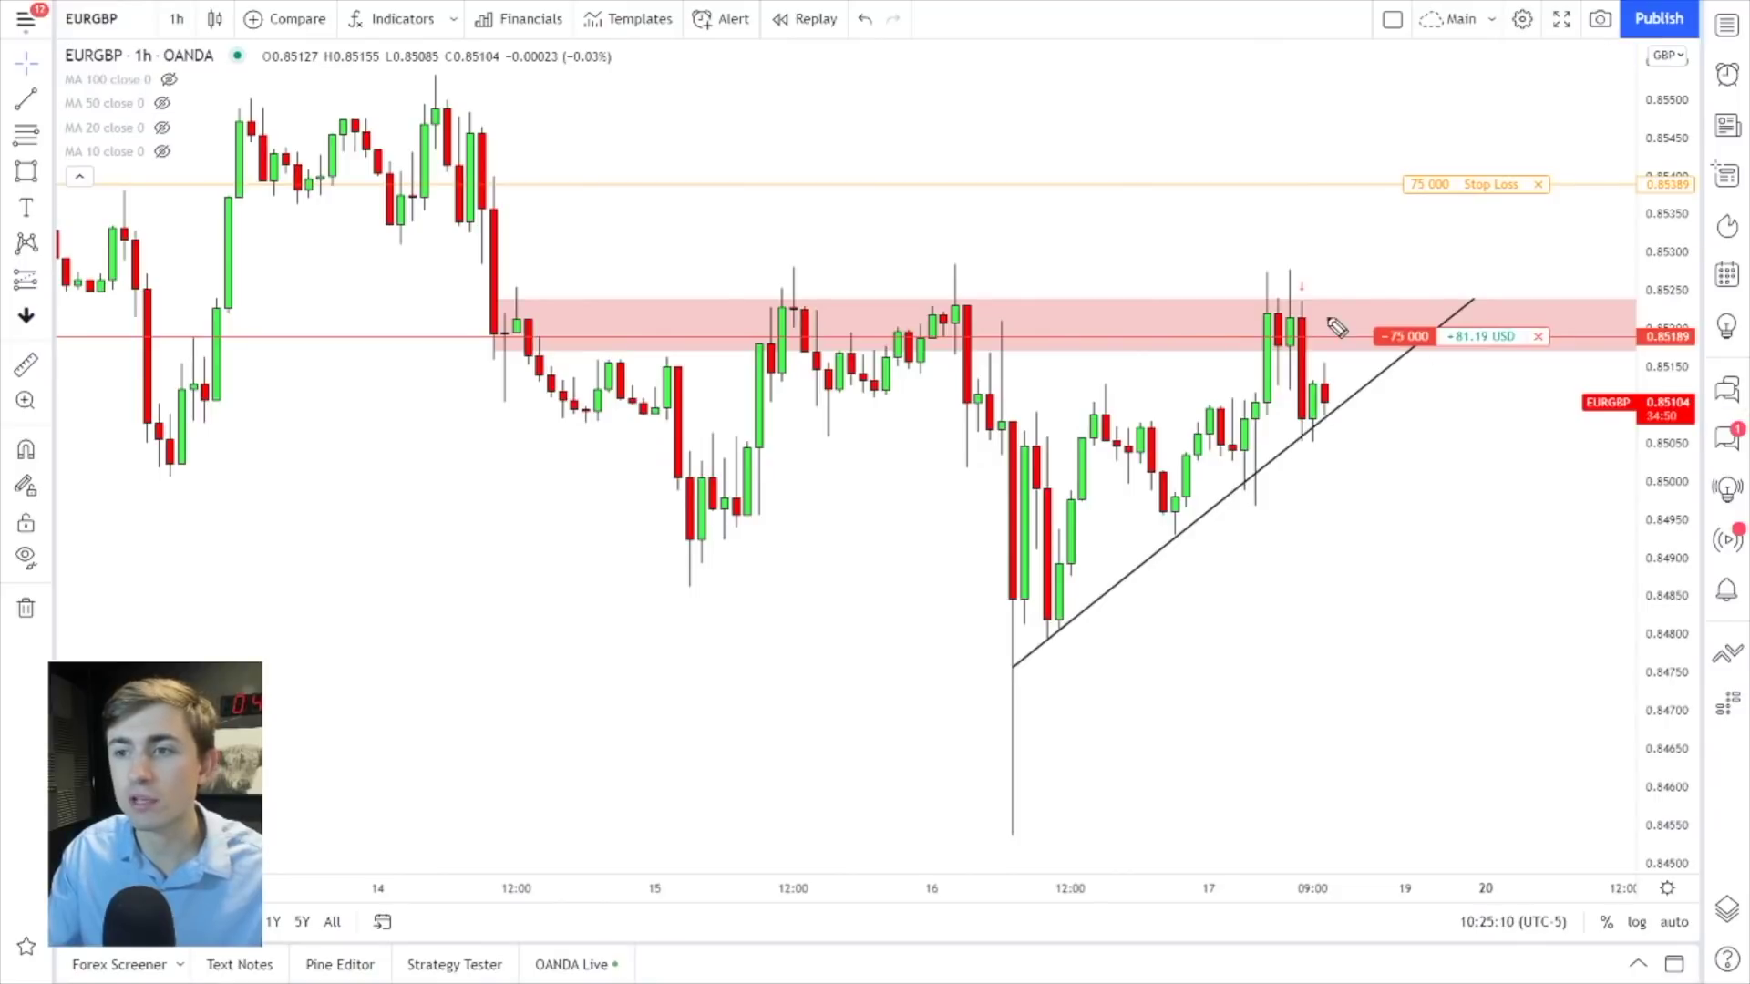
Circle the latest candles inside the red resistance zone, and undo the circle.
mouse_move(1332, 326)
left_mouse_down()
mouse_move(1248, 331)
mouse_move(1302, 312)
left_mouse_up()
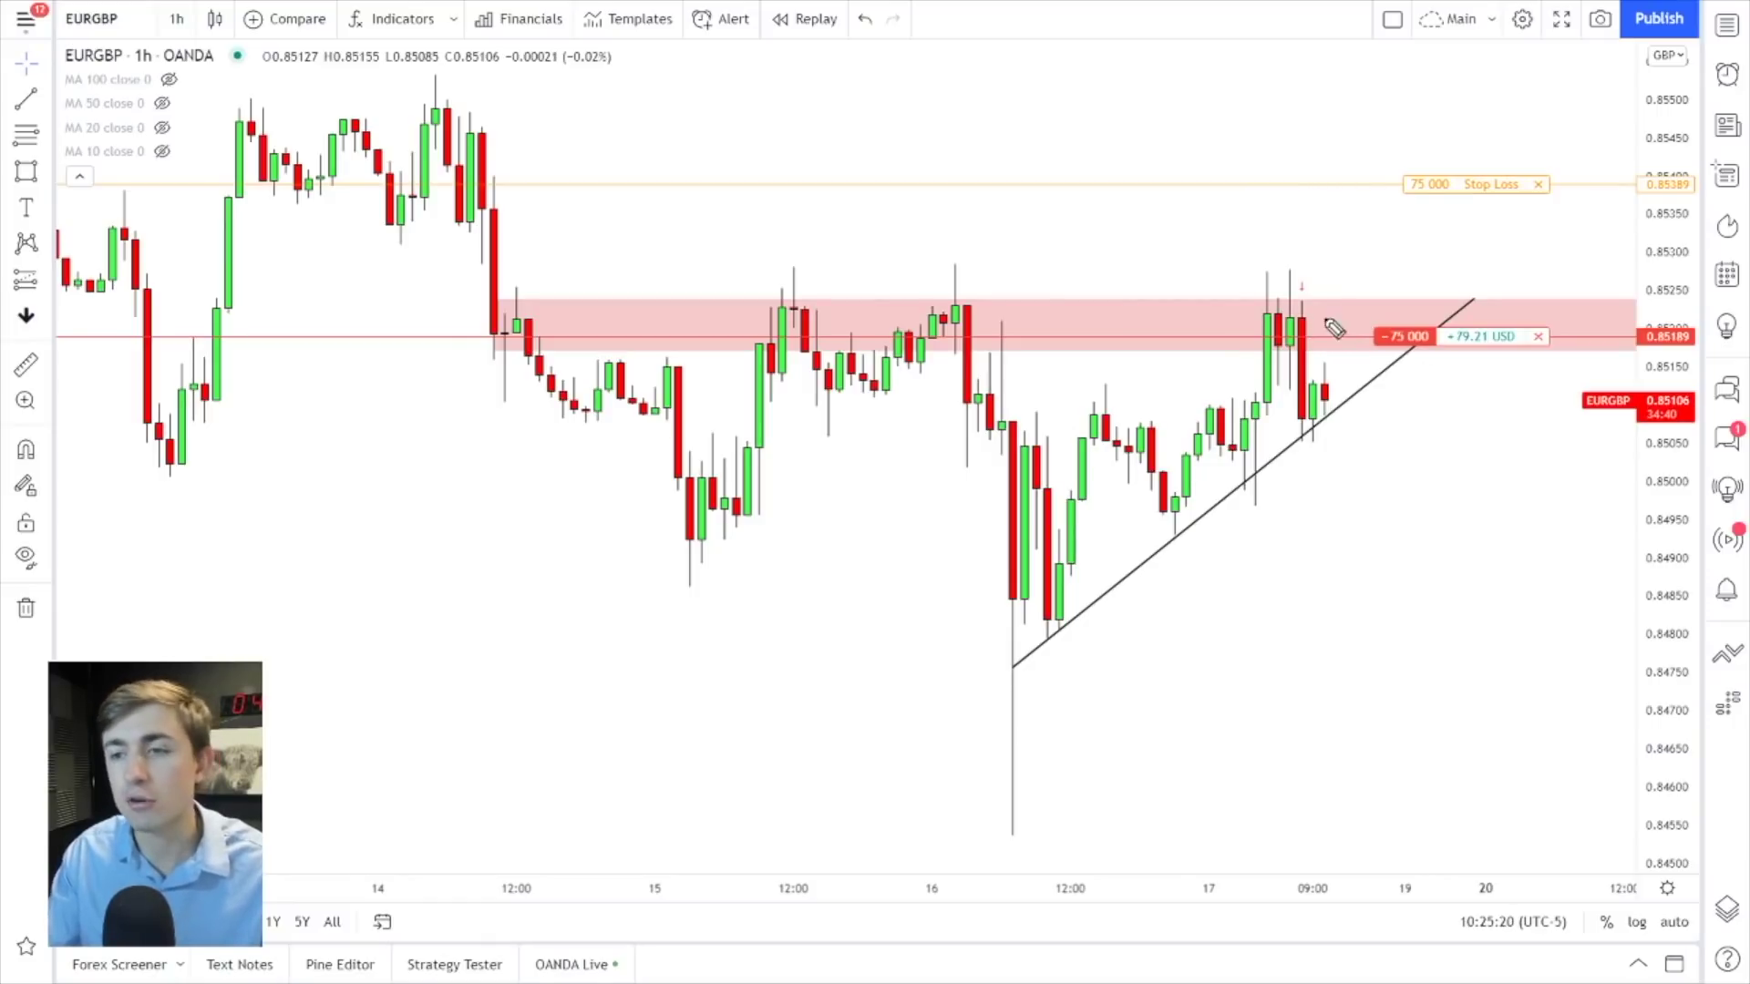
mouse_move(1322, 308)
left_mouse_down()
mouse_move(1280, 305)
mouse_move(1352, 352)
mouse_move(1312, 301)
left_mouse_up()
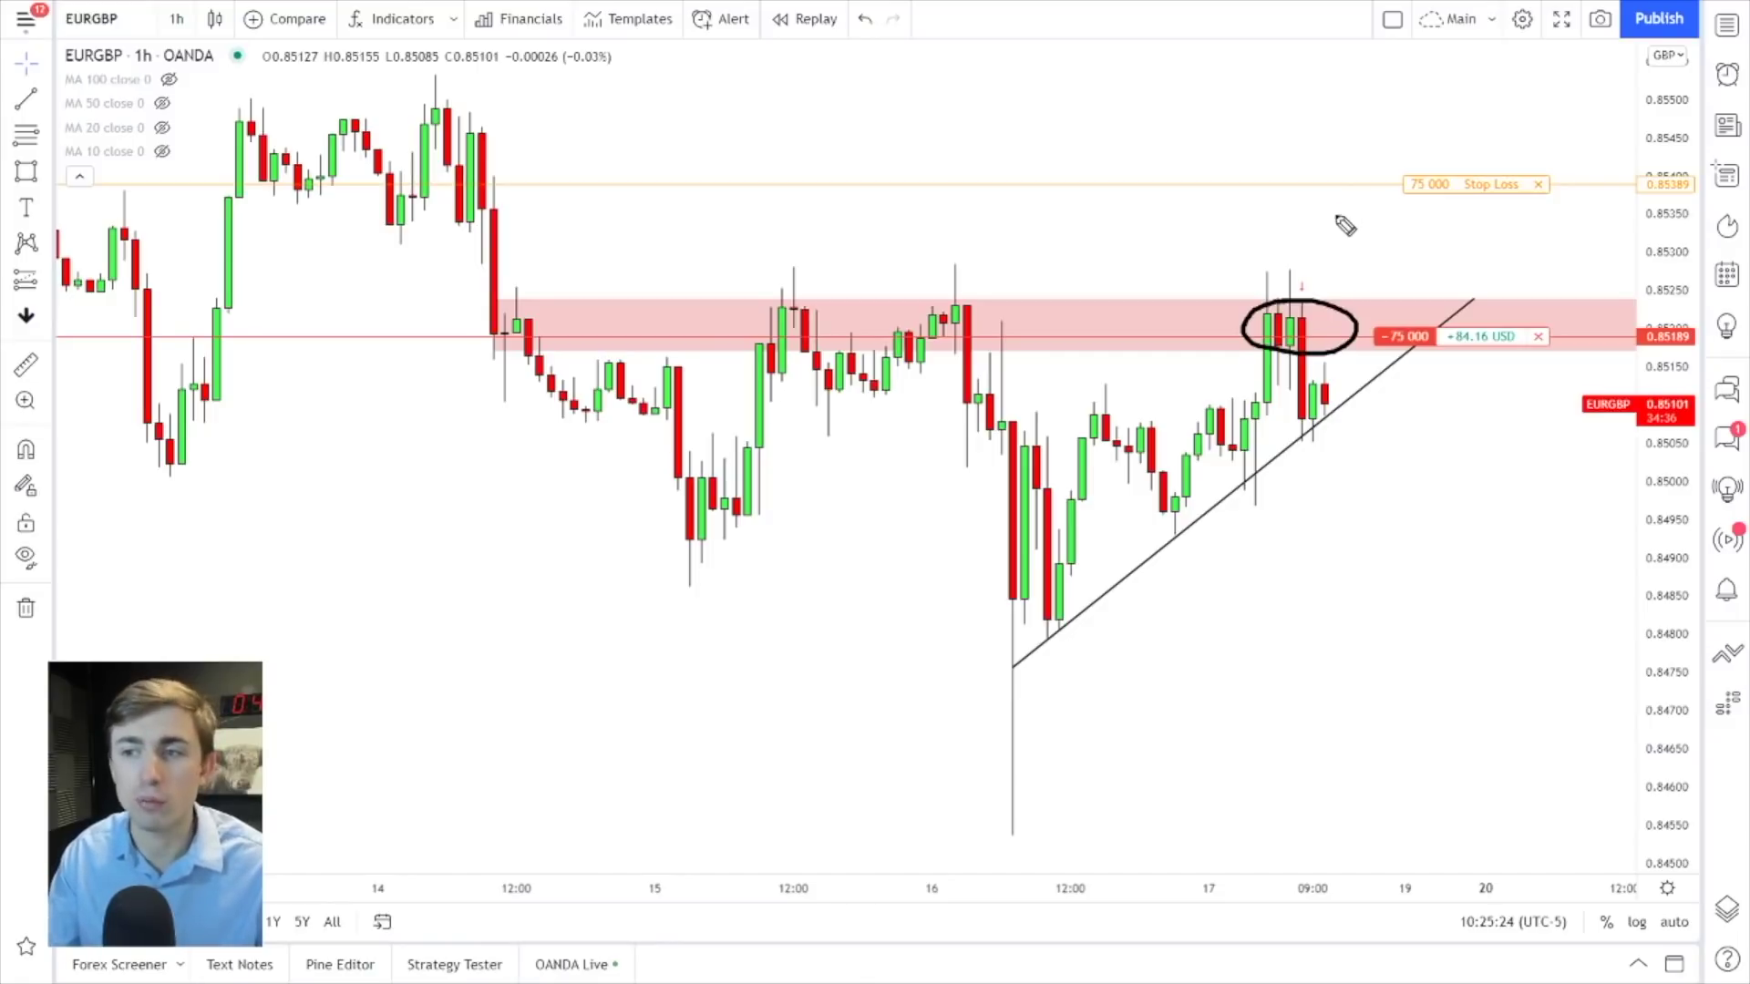
key("ctrl+z")
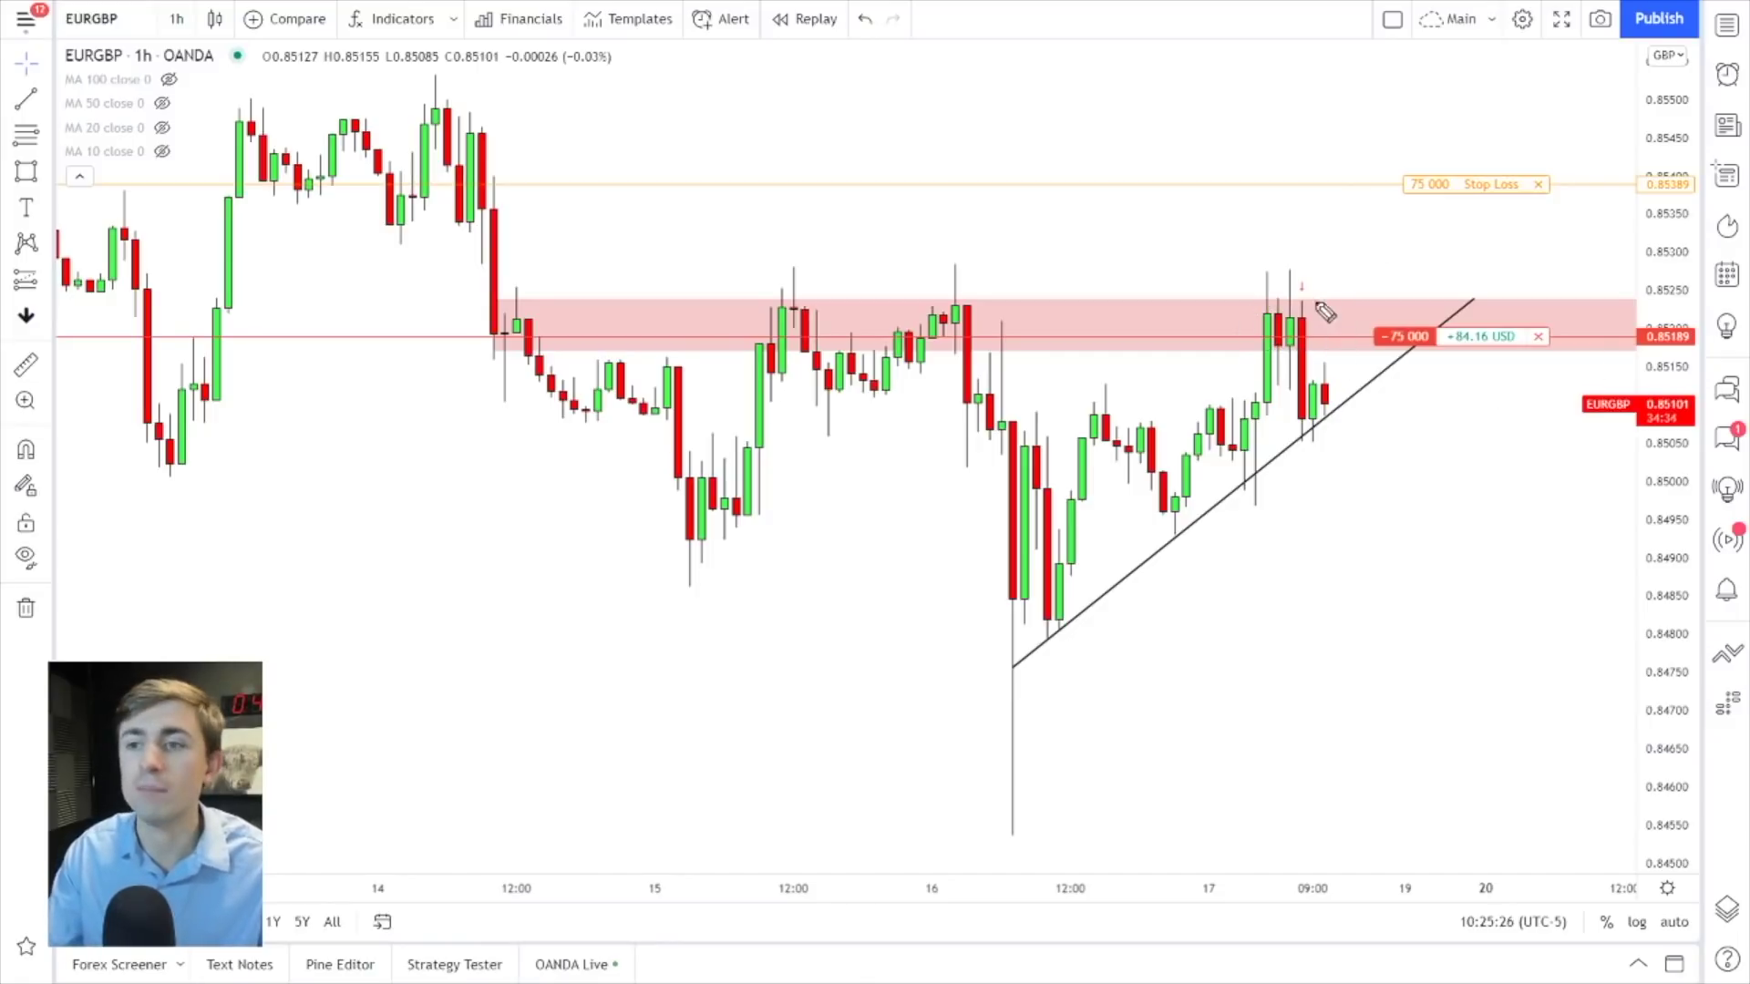
Sketch an upward arrow from the sell entry past the stop loss, replace it with an underlined "-200", and clear it.
left_click_drag(1308, 330, 1413, 82)
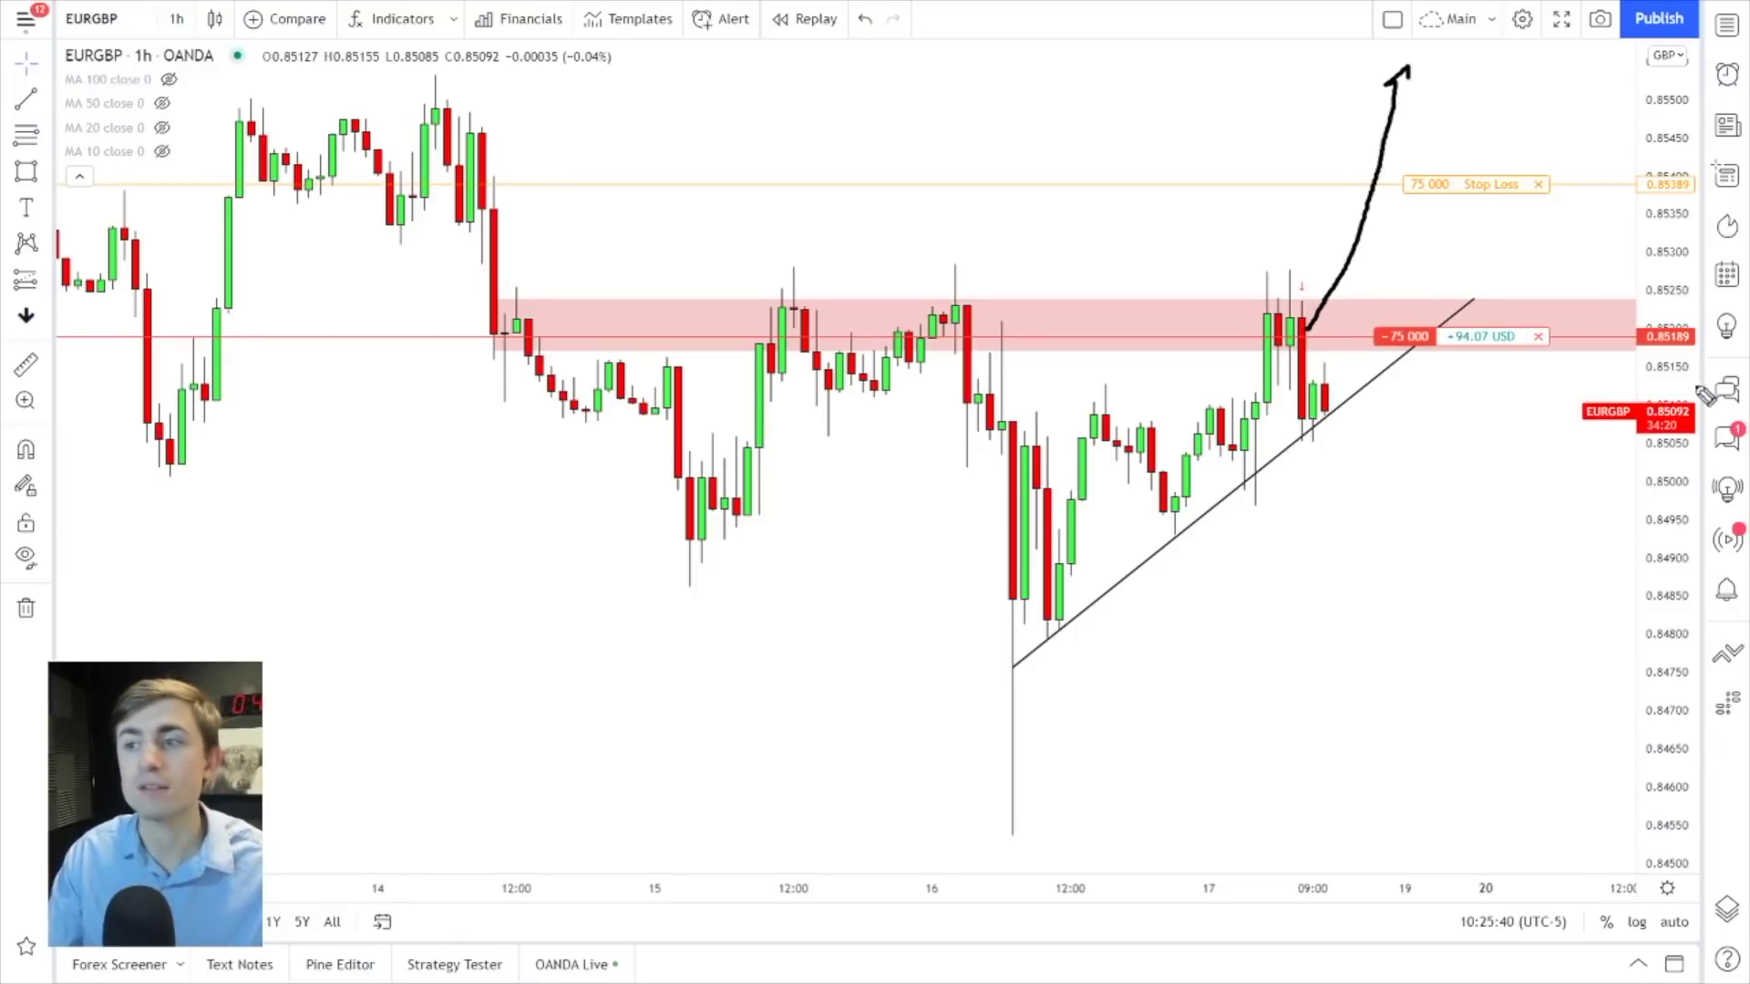
key("ctrl+z")
mouse_move(1321, 144)
left_mouse_down()
mouse_move(1367, 127)
mouse_move(1380, 155)
mouse_move(1405, 127)
mouse_move(1432, 130)
mouse_move(1419, 144)
mouse_move(1487, 167)
left_mouse_up()
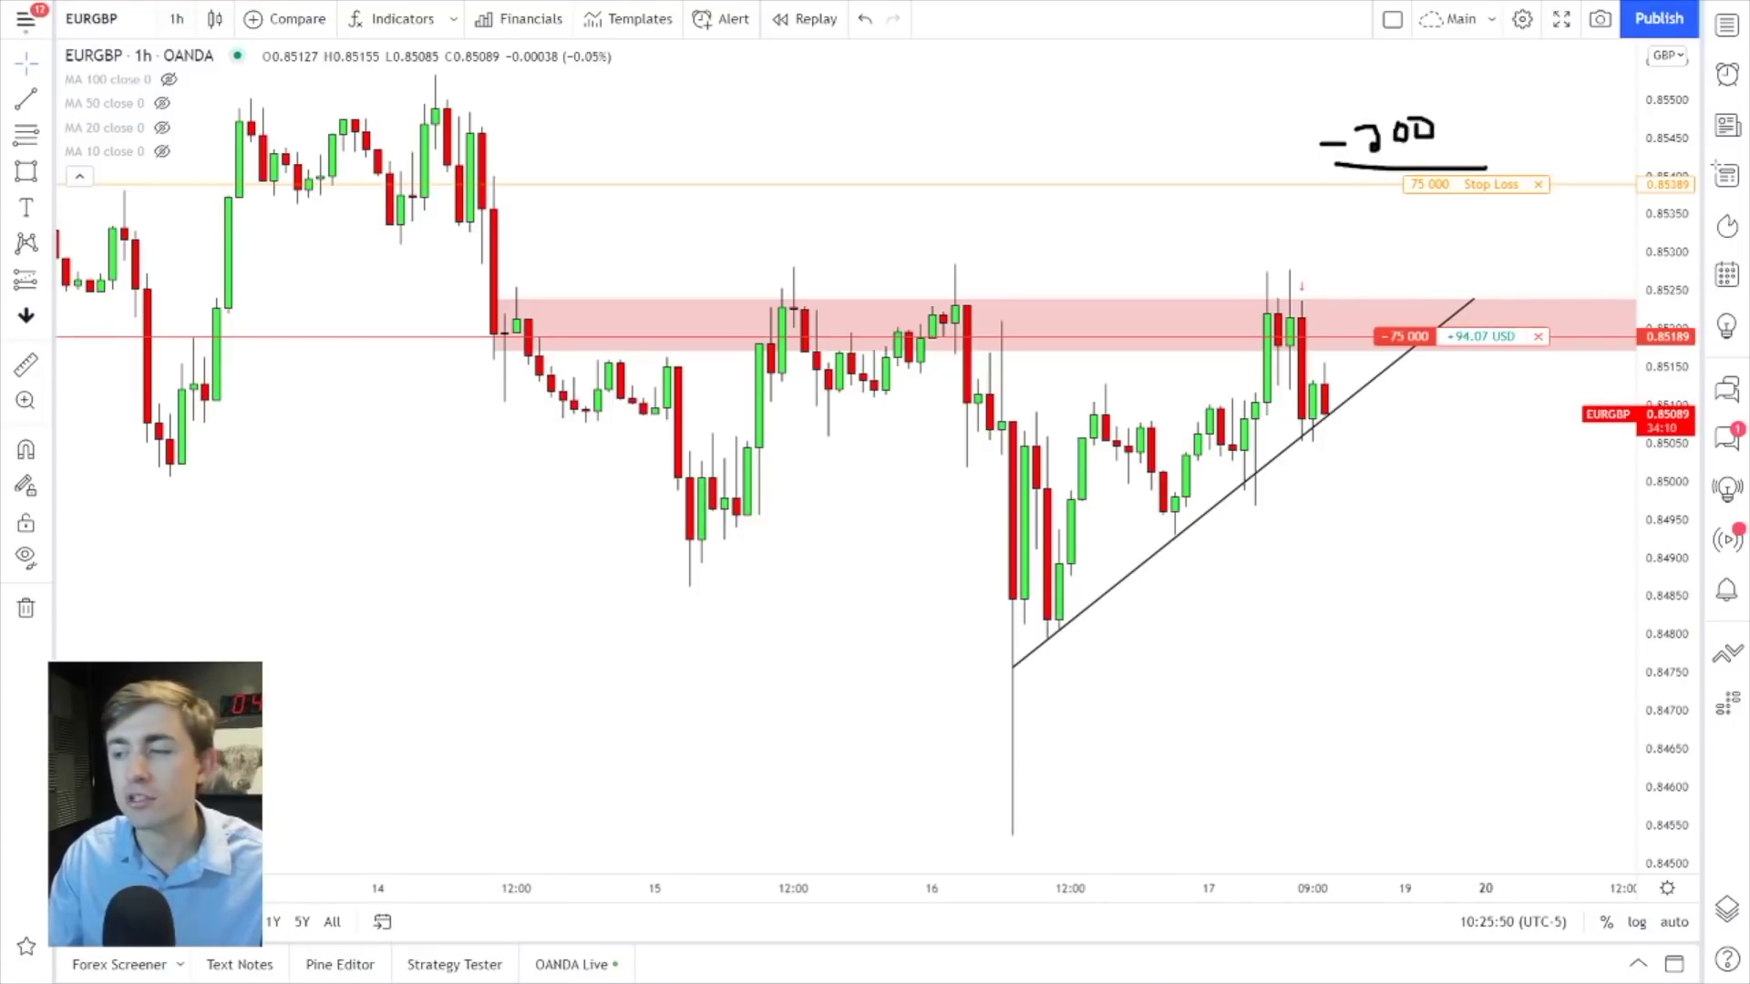
key("Escape")
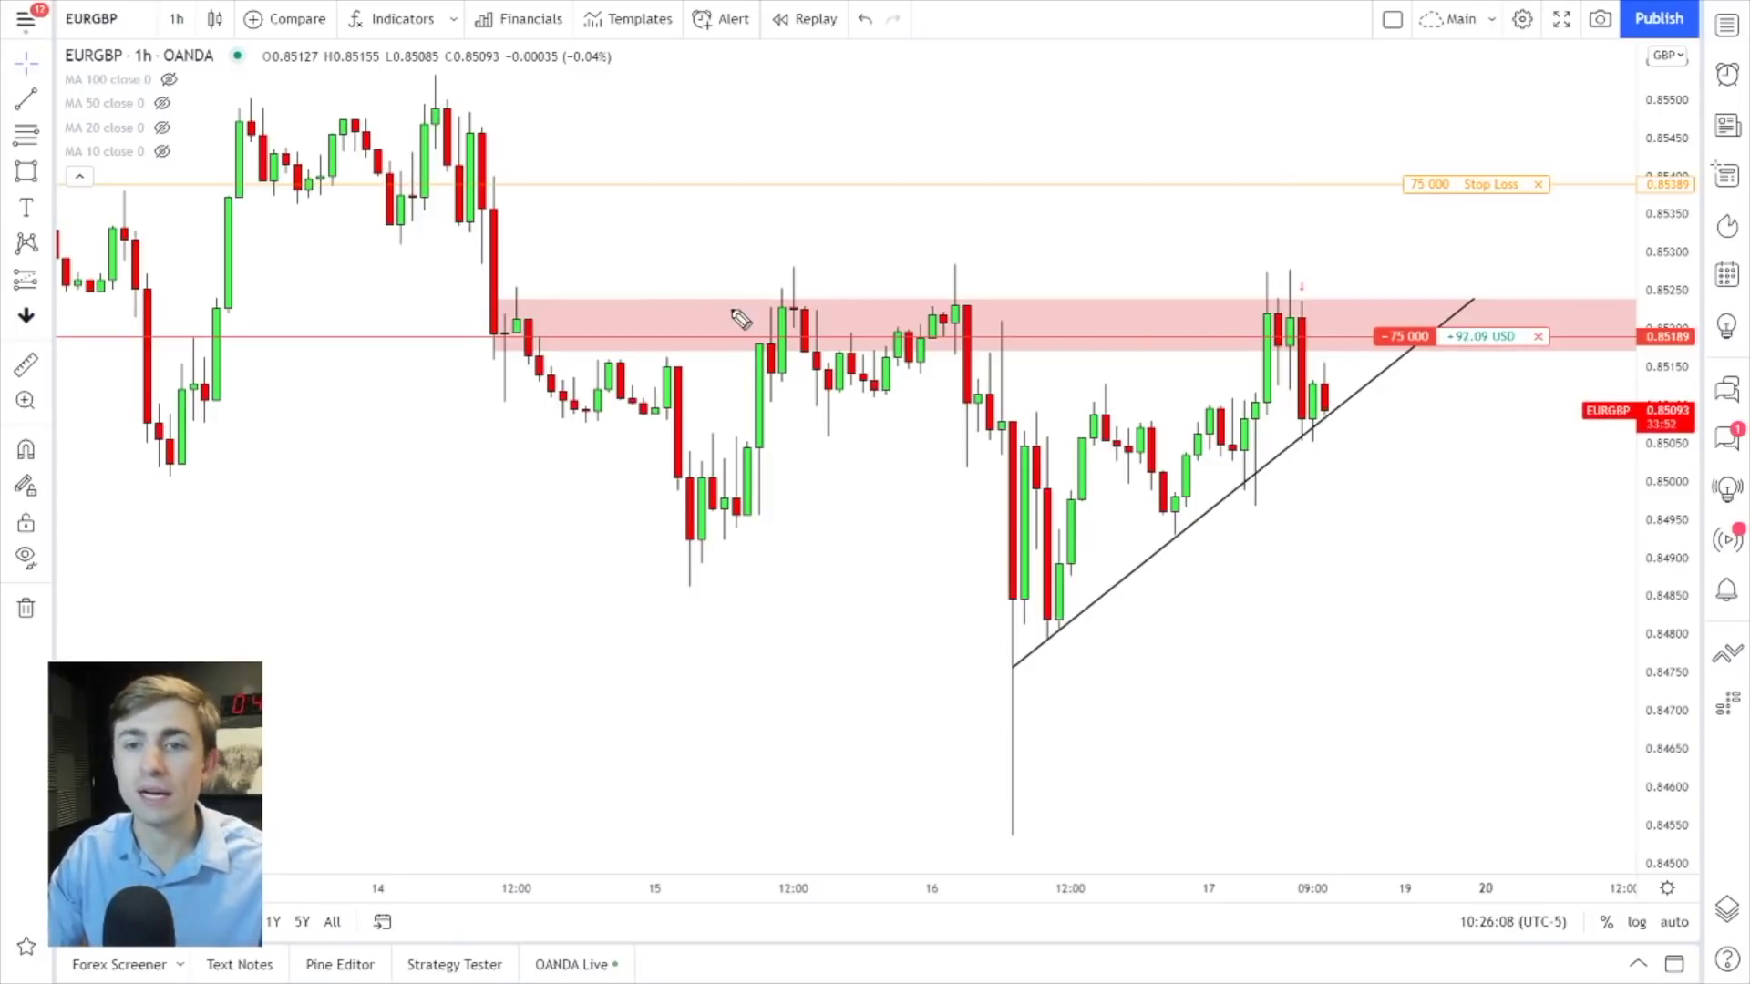
Outline a box across the resistance zone's price peaks, mark the stop loss line with an X, and erase both.
mouse_move(730, 306)
left_mouse_down()
mouse_move(1267, 317)
mouse_move(1342, 354)
mouse_move(789, 346)
mouse_move(784, 331)
left_mouse_up()
mouse_move(1331, 168)
left_mouse_down()
mouse_move(1362, 209)
mouse_move(1322, 206)
left_mouse_up()
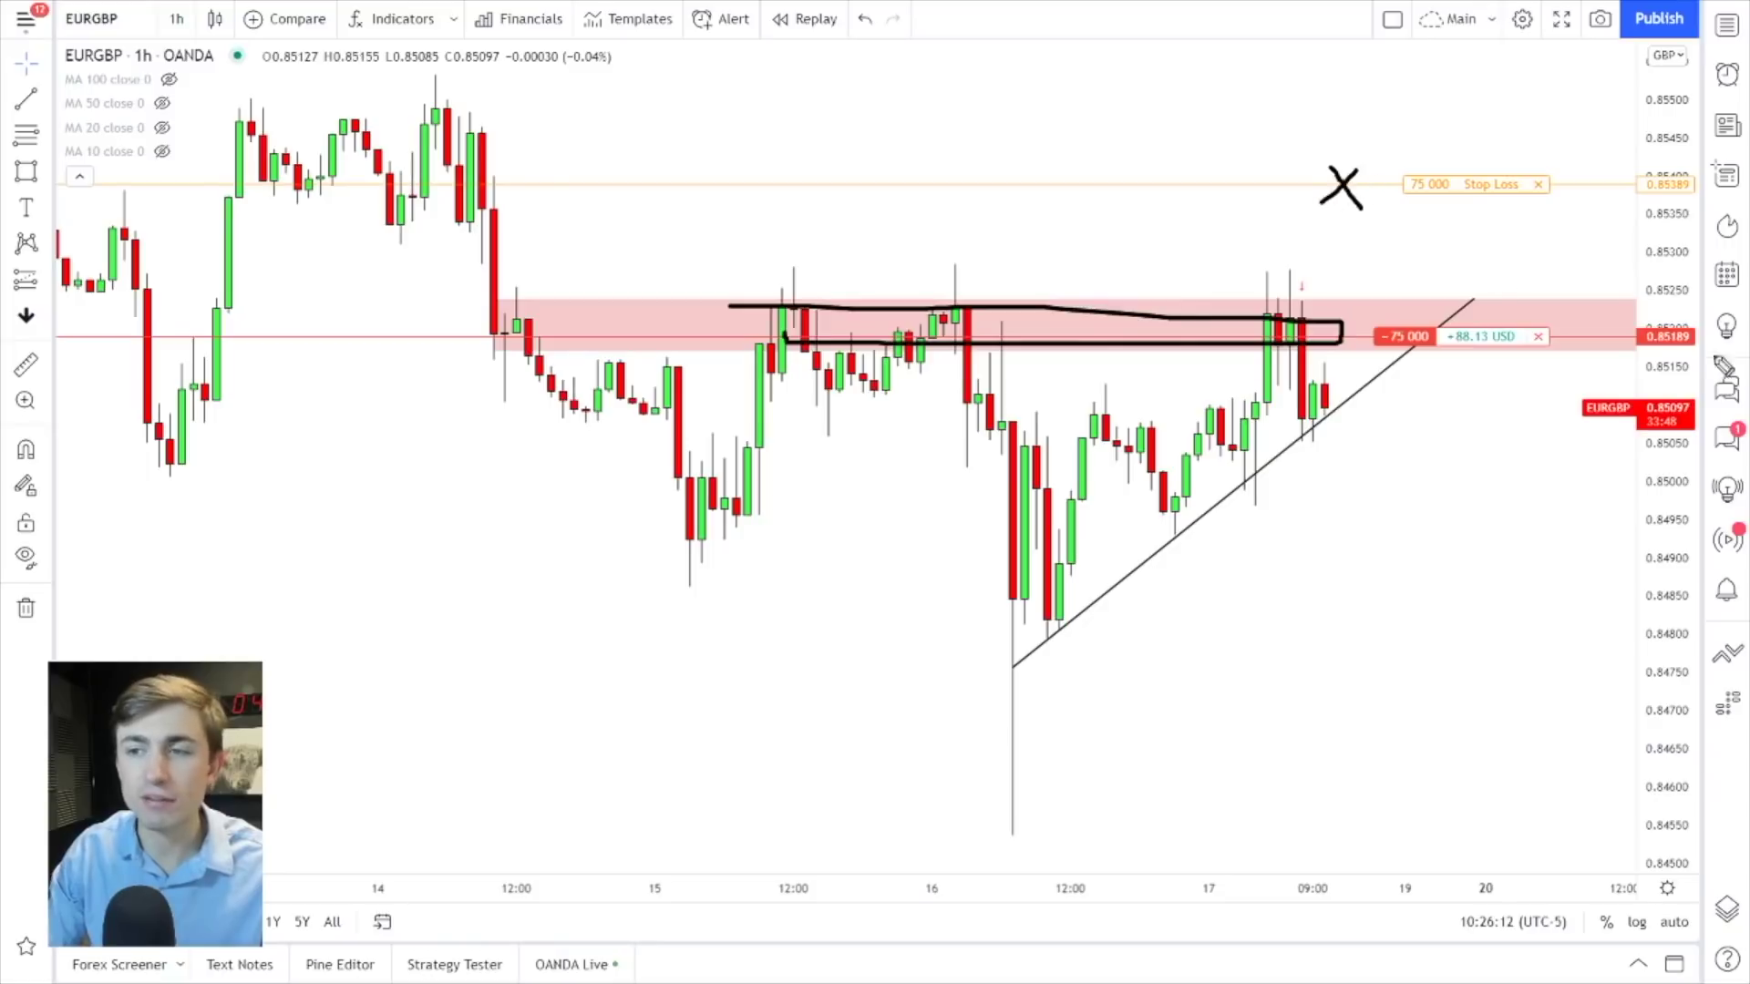
key("e")
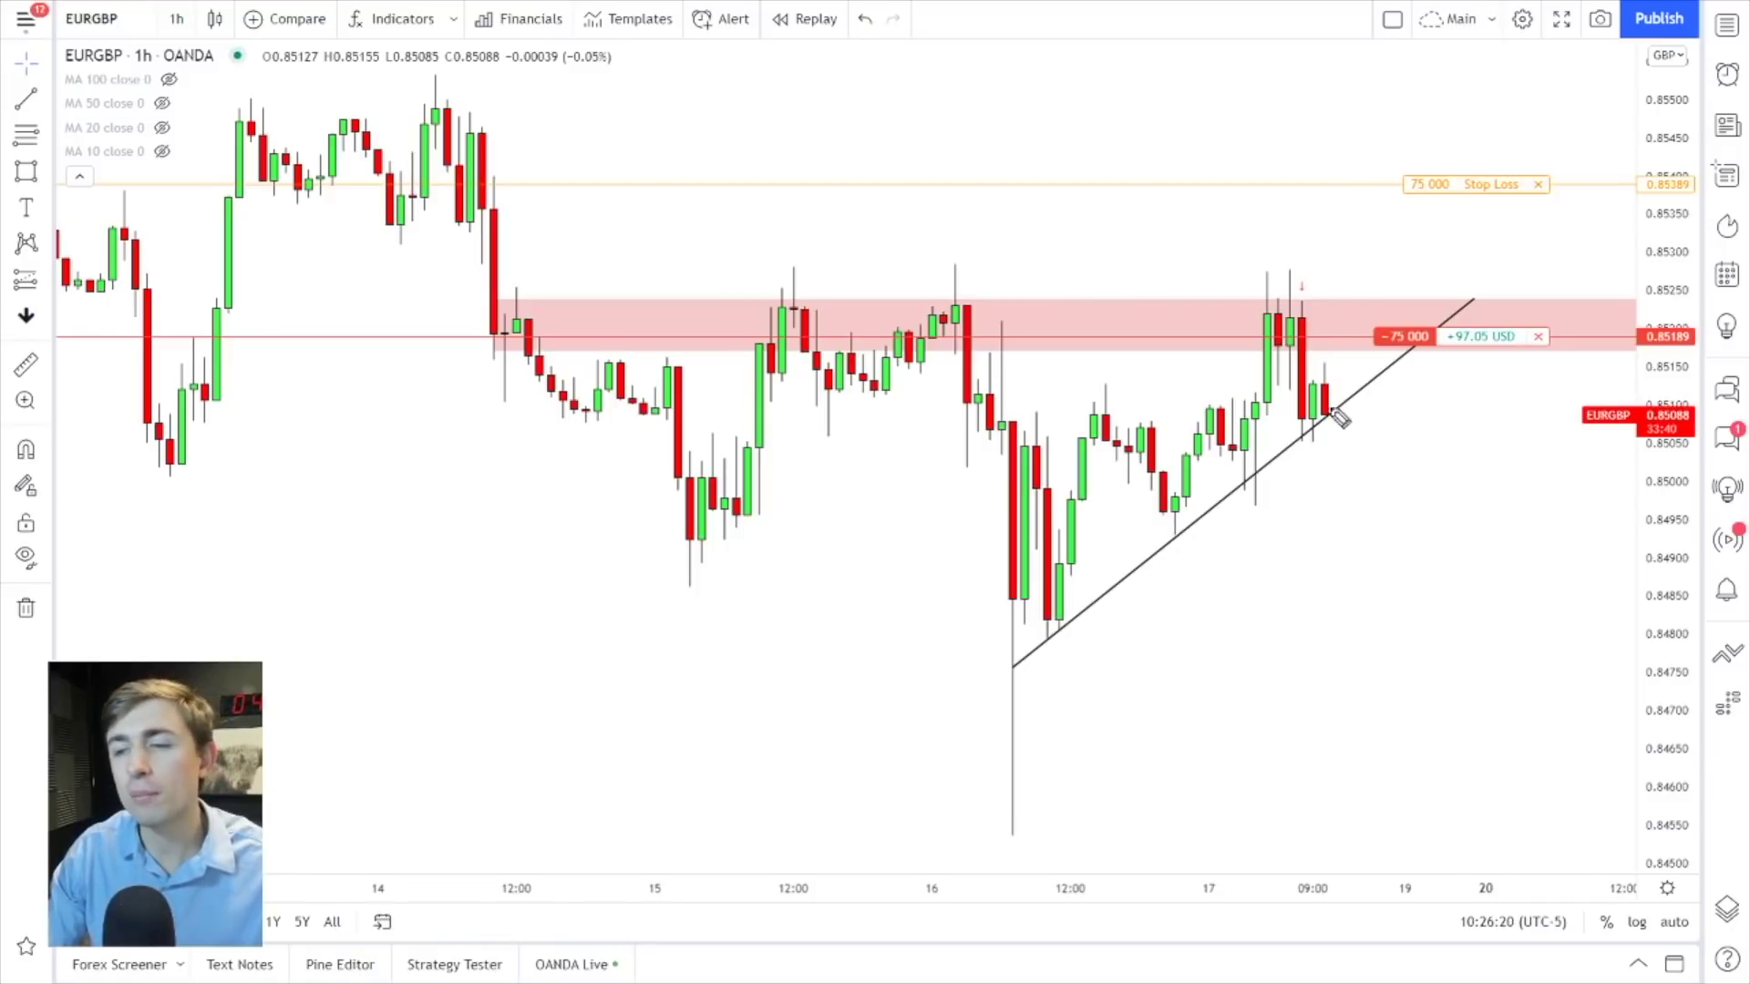
Circle the four price lows along the rising trendline and sketch a downward arrow from the current price.
left_click_drag(1333, 412, 1340, 416)
mouse_move(1274, 472)
left_mouse_down()
mouse_move(1176, 538)
mouse_move(1185, 516)
left_mouse_up()
mouse_move(1059, 594)
left_mouse_down()
mouse_move(1025, 638)
mouse_move(1062, 613)
left_mouse_up()
left_click_drag(1336, 417, 1377, 512)
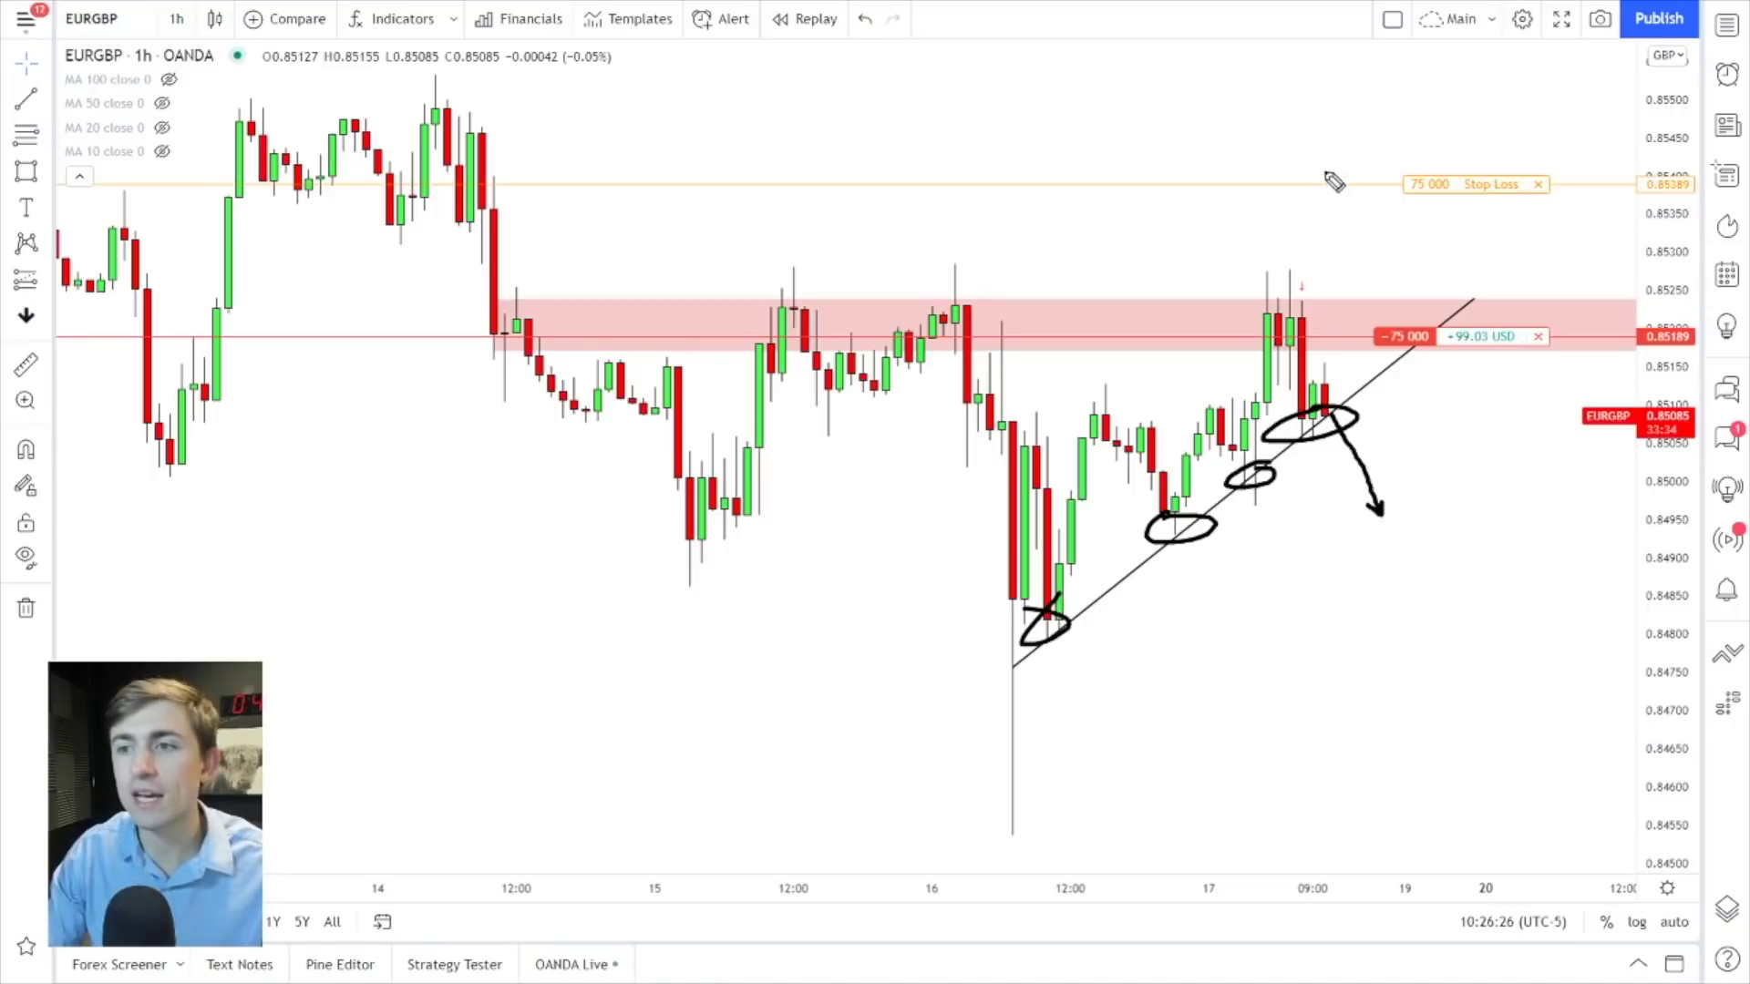
Sketch a stepped price decline, horizontal lines through two circled lows and descending arrows from the stop loss, and clear all sketches.
left_click_drag(1327, 193, 1404, 317)
mouse_move(1392, 512)
left_mouse_down()
mouse_move(1420, 482)
mouse_move(1474, 660)
mouse_move(1541, 594)
mouse_move(1577, 686)
left_mouse_up()
left_click_drag(987, 528, 1648, 536)
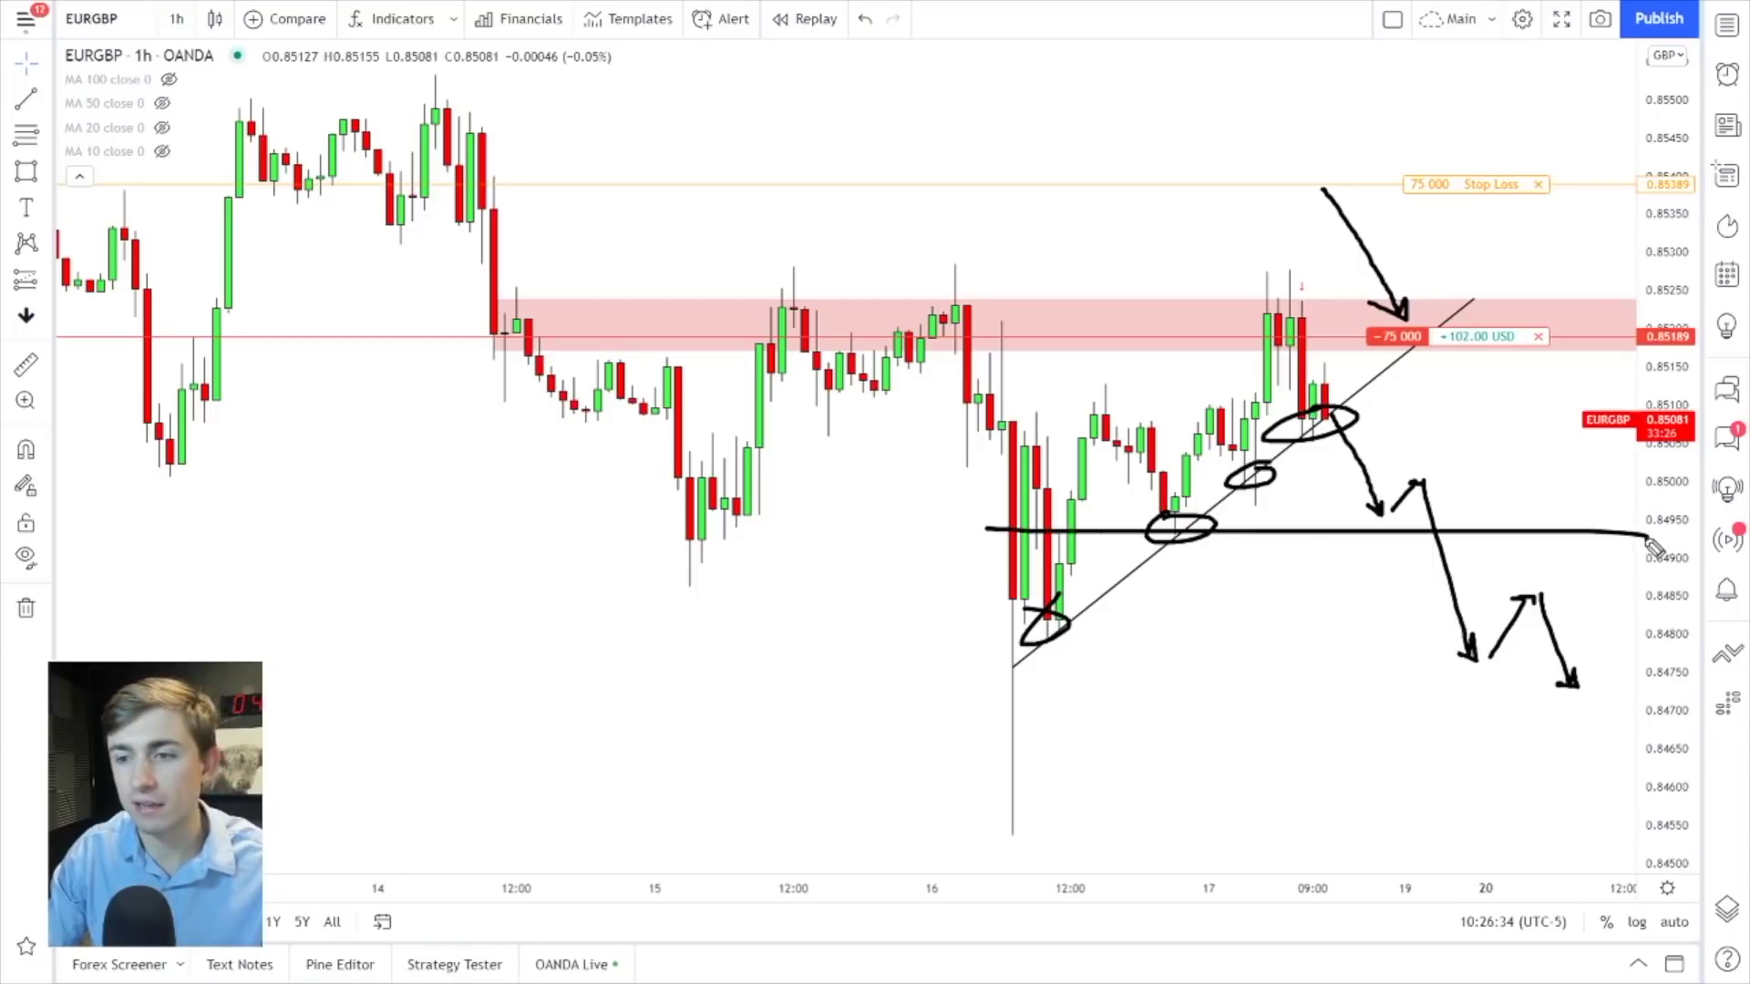
left_click_drag(905, 625, 1531, 629)
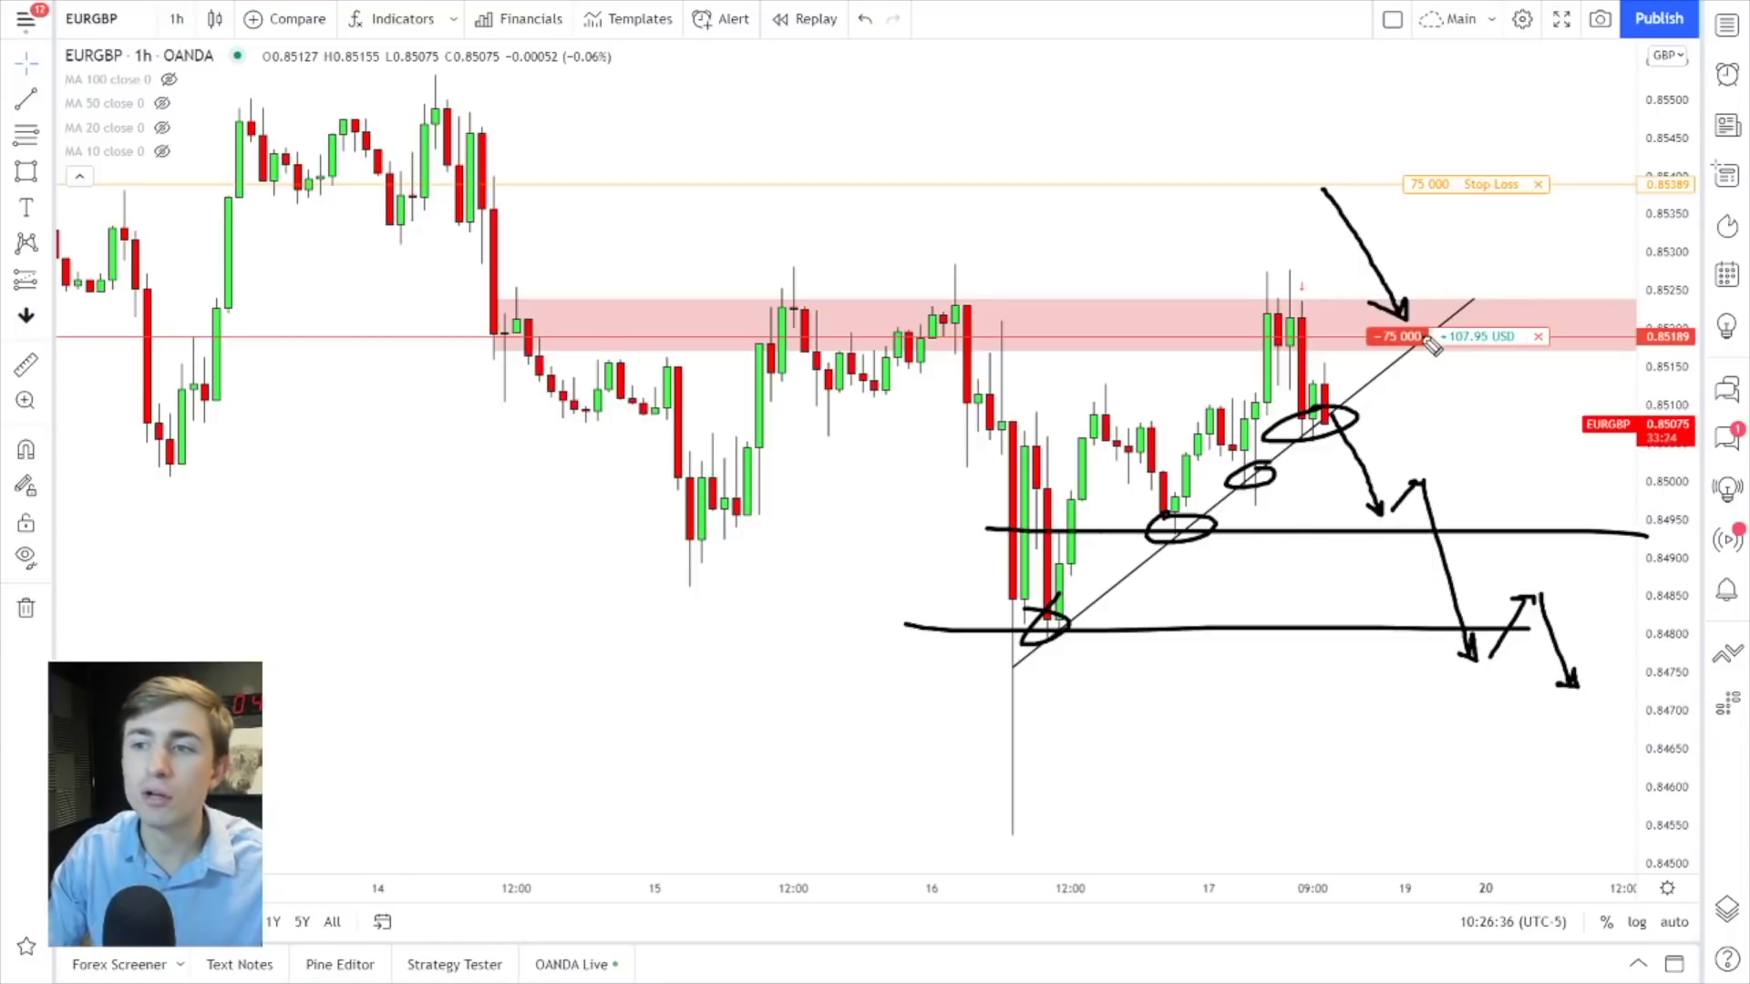
left_click_drag(1419, 321, 1466, 448)
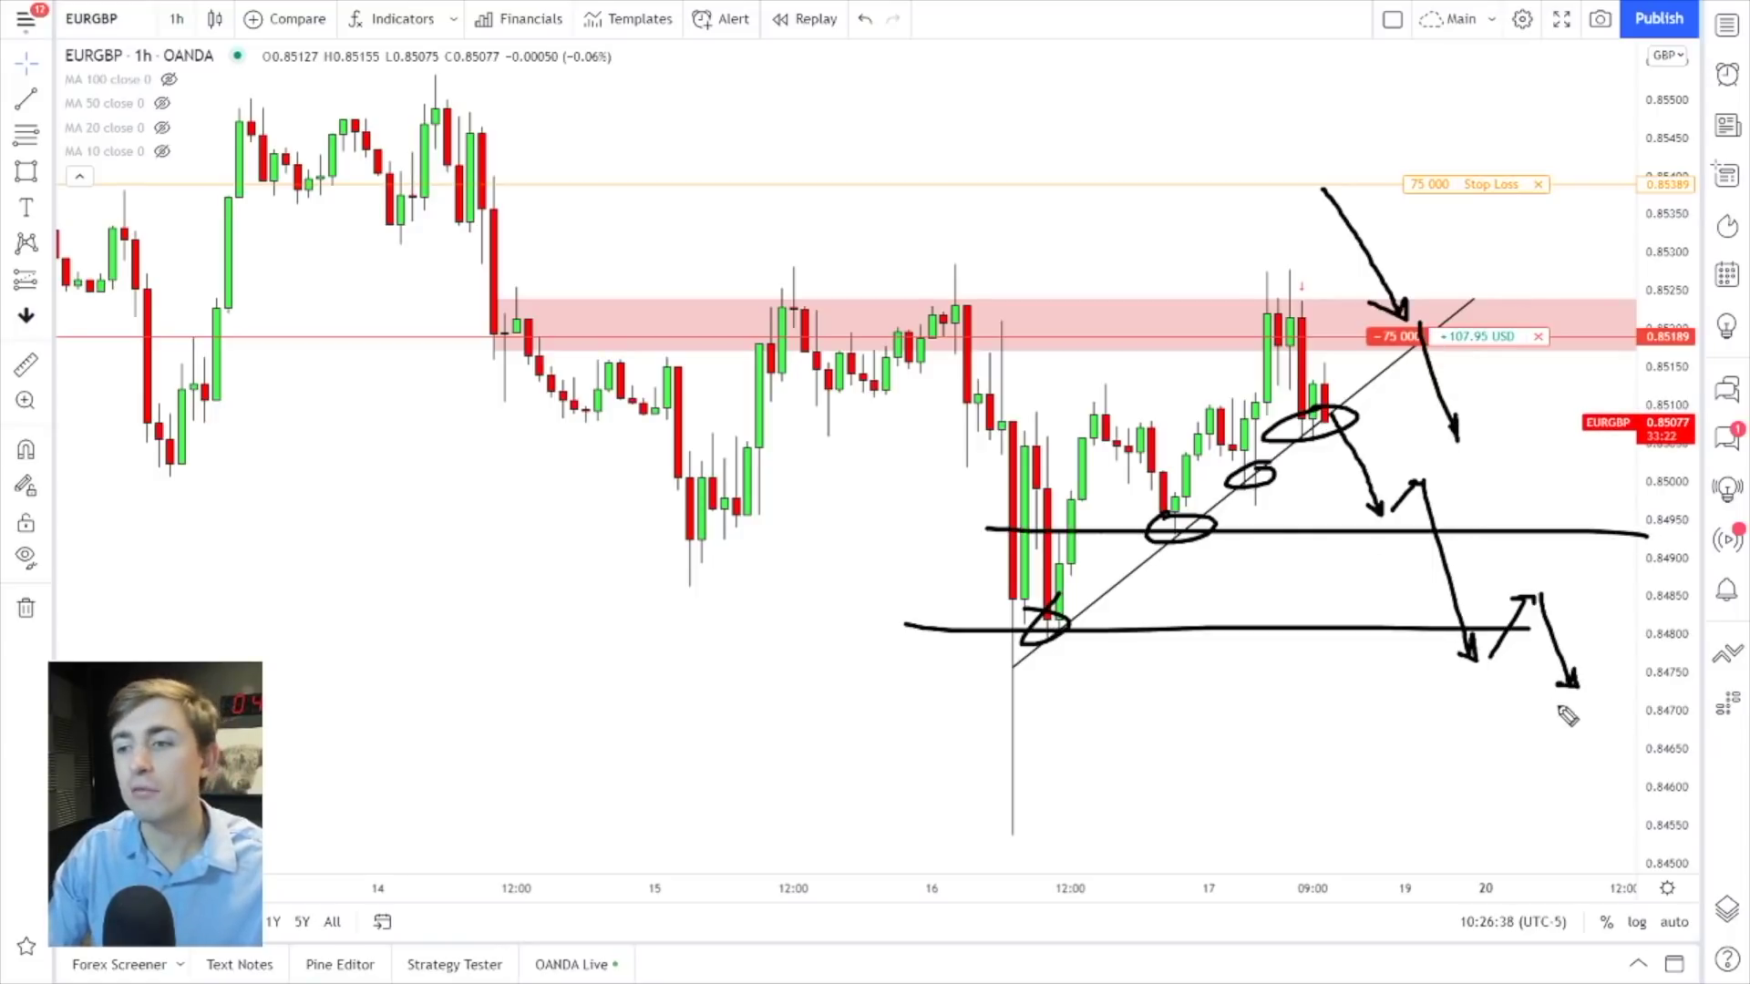
mouse_move(1581, 700)
left_mouse_down()
mouse_move(1631, 662)
mouse_move(1650, 775)
left_mouse_up()
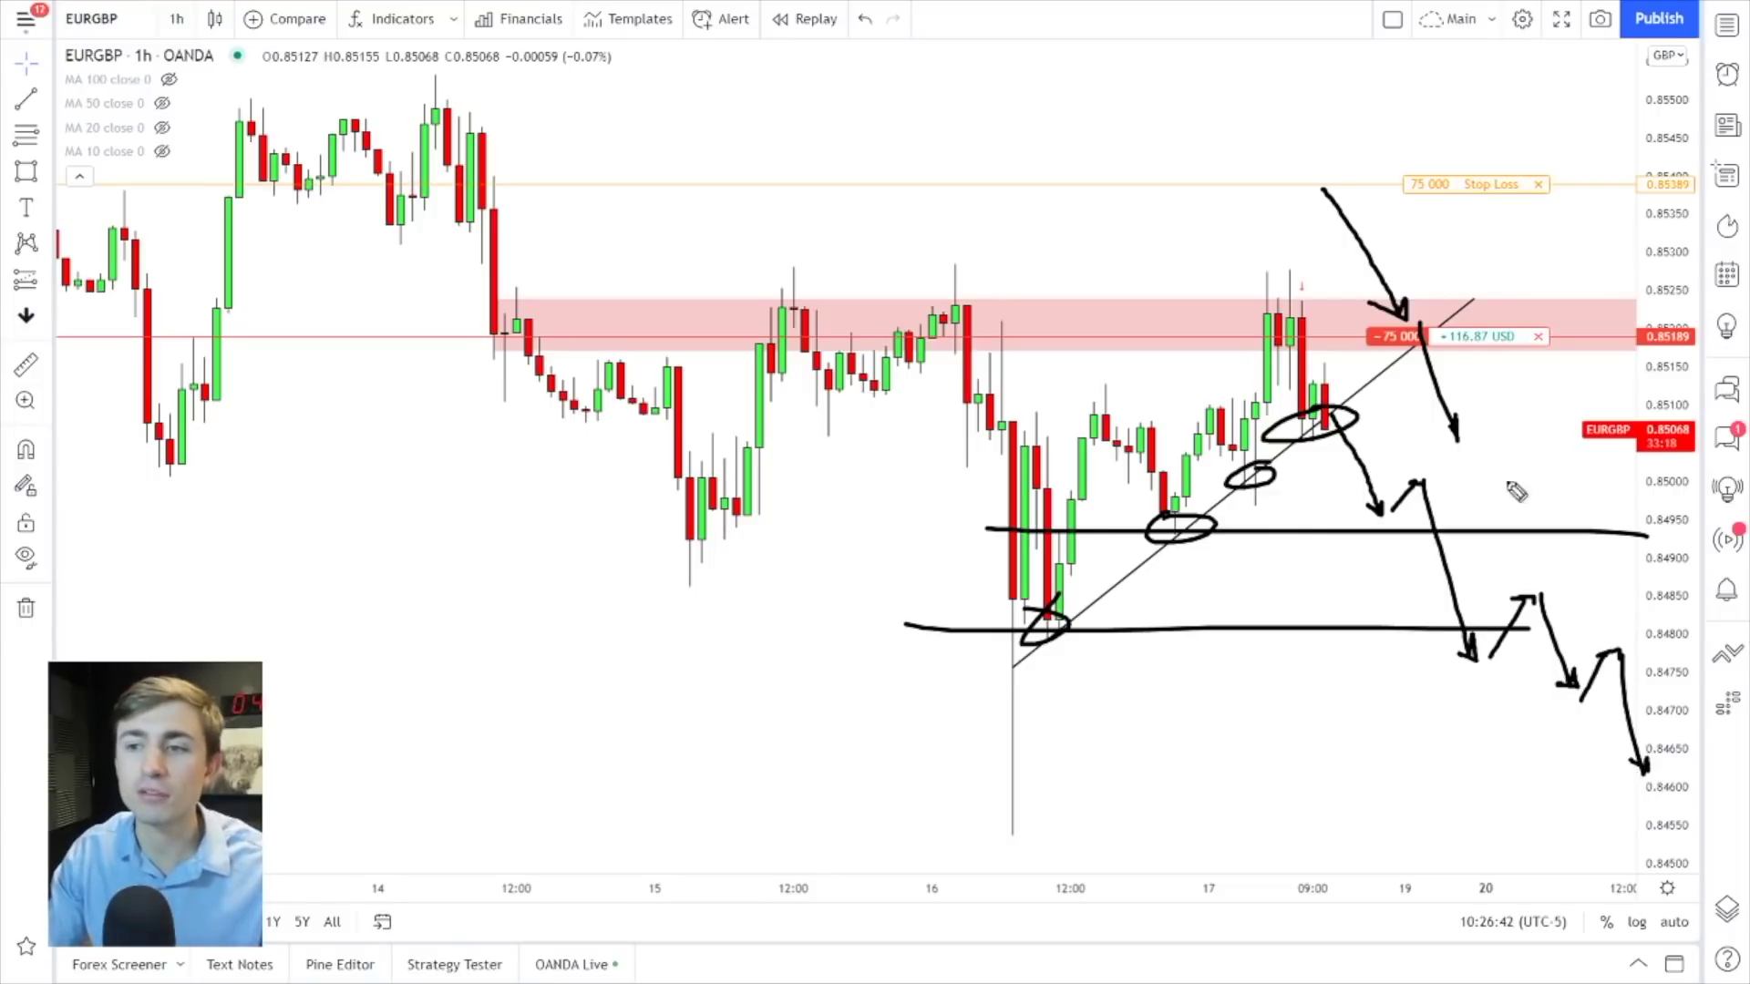
left_click_drag(1469, 446, 1531, 598)
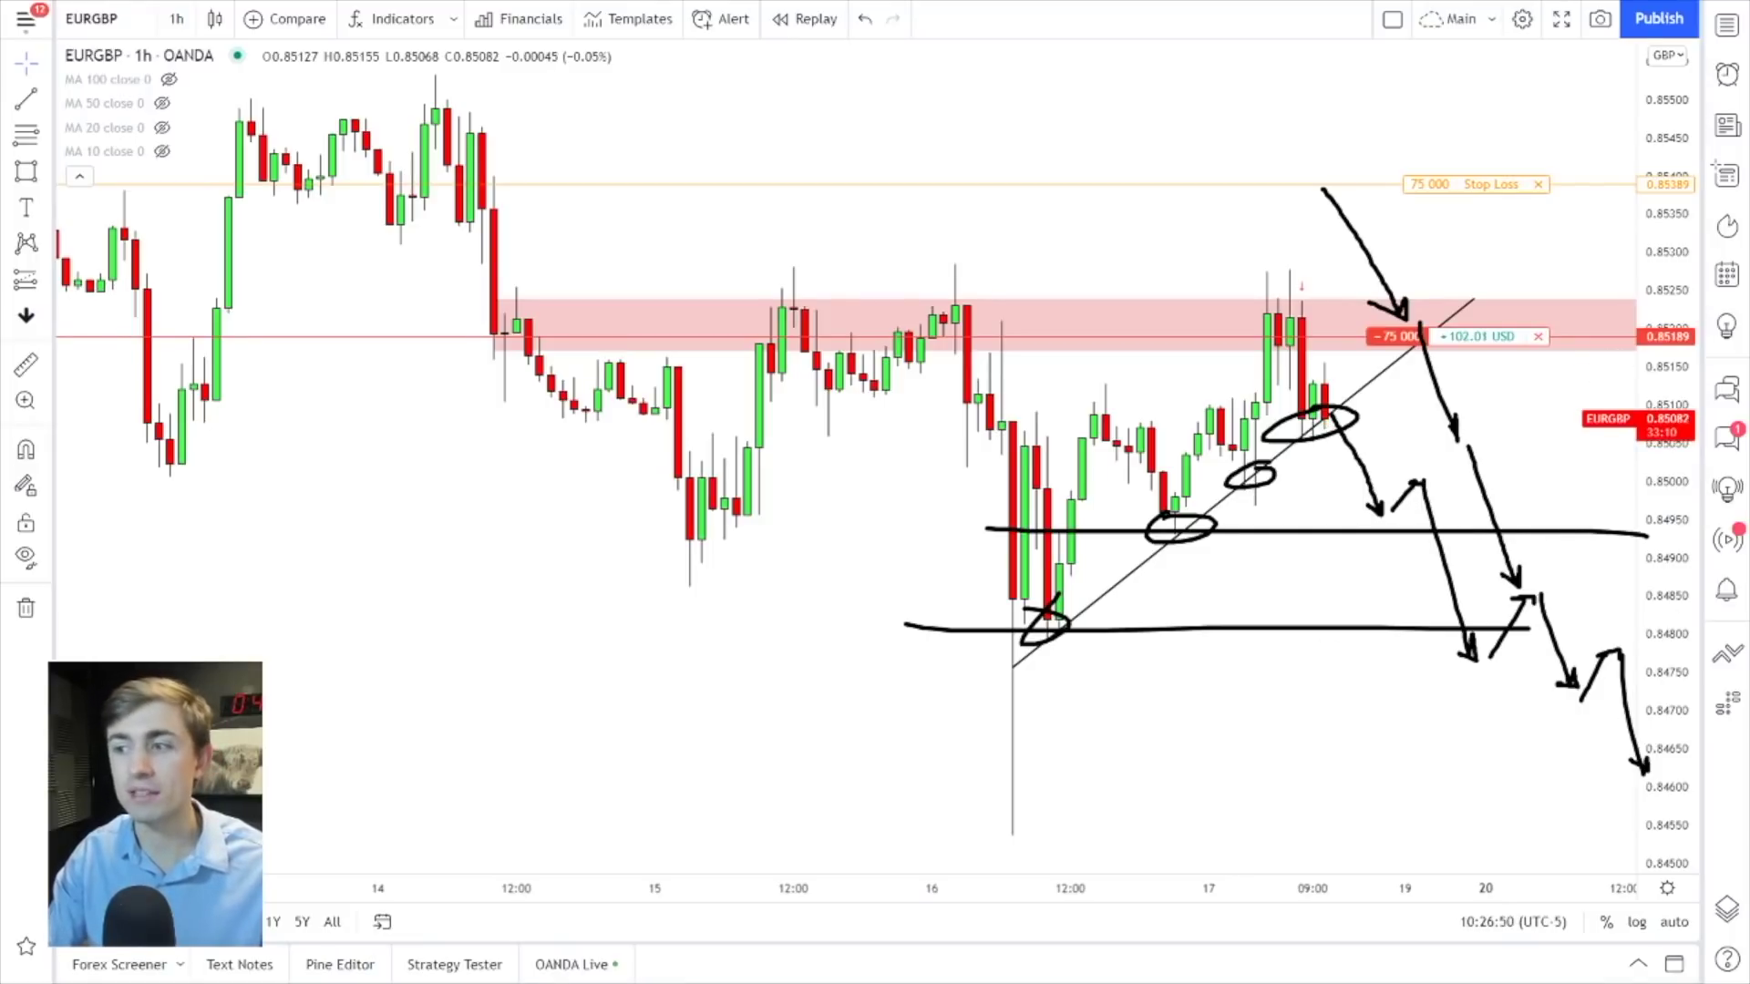
key("Escape")
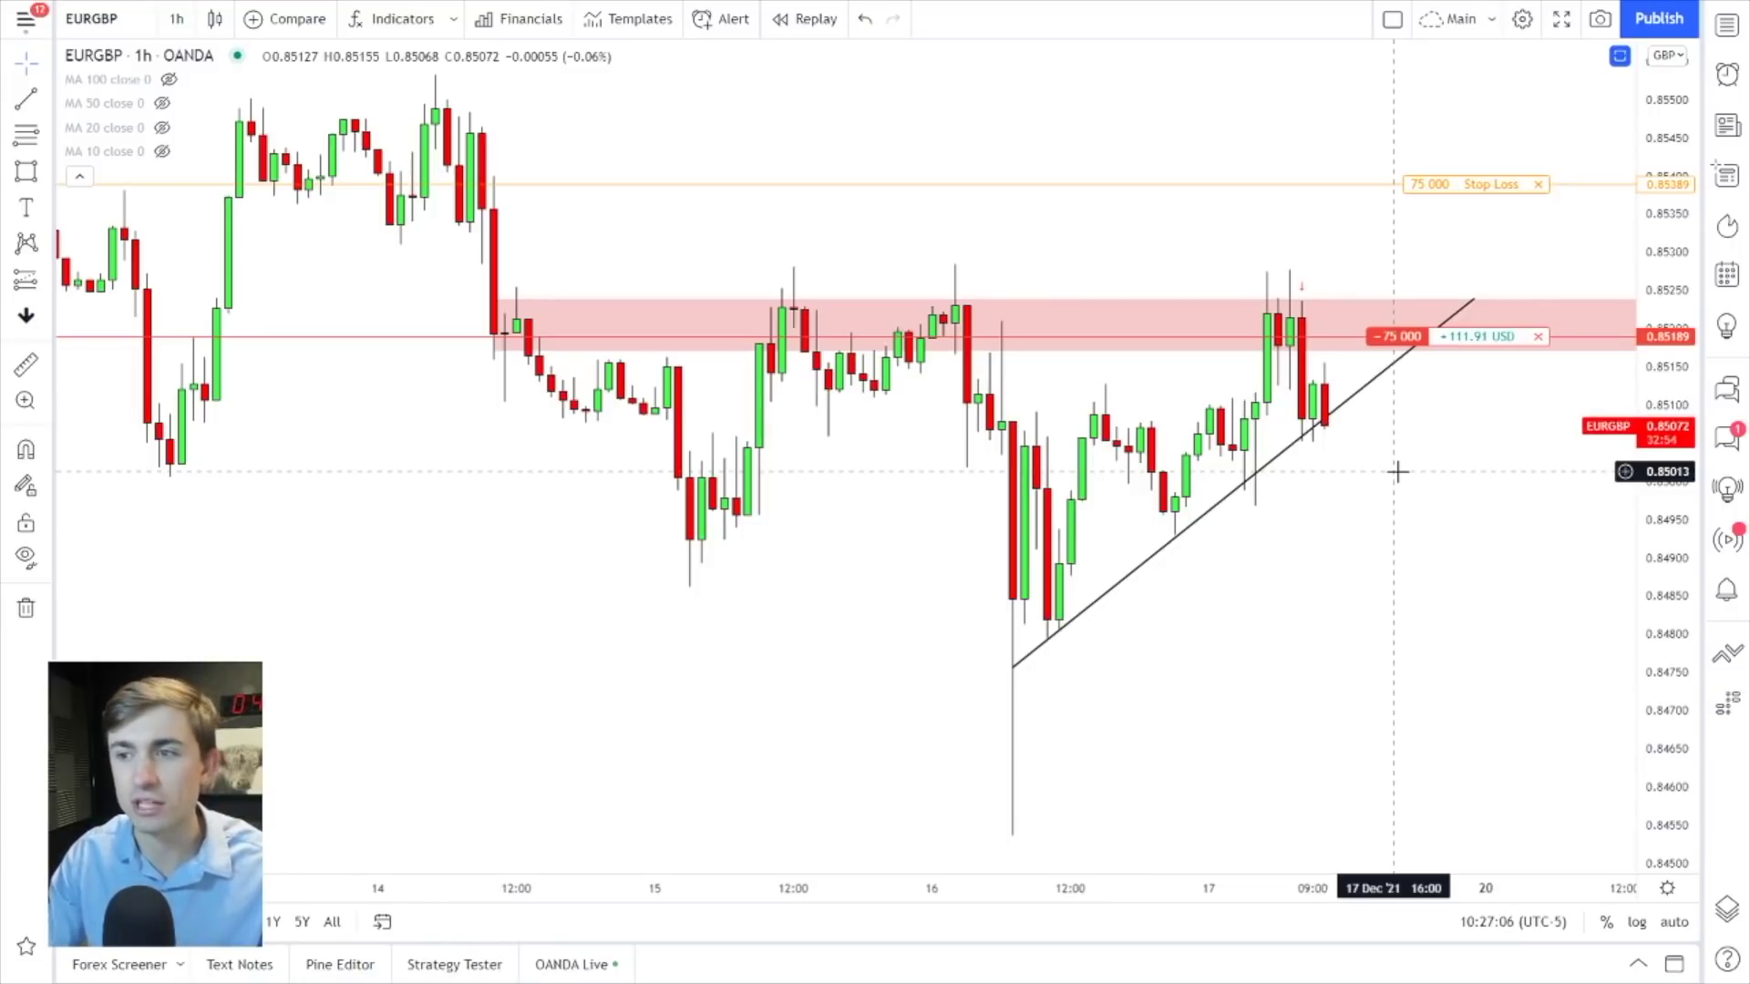
Bring the Discord window with the EURGBP sell alert over the chart and highlight its entry details and trade analysis to read them.
scroll(1476, 446, "right", 2)
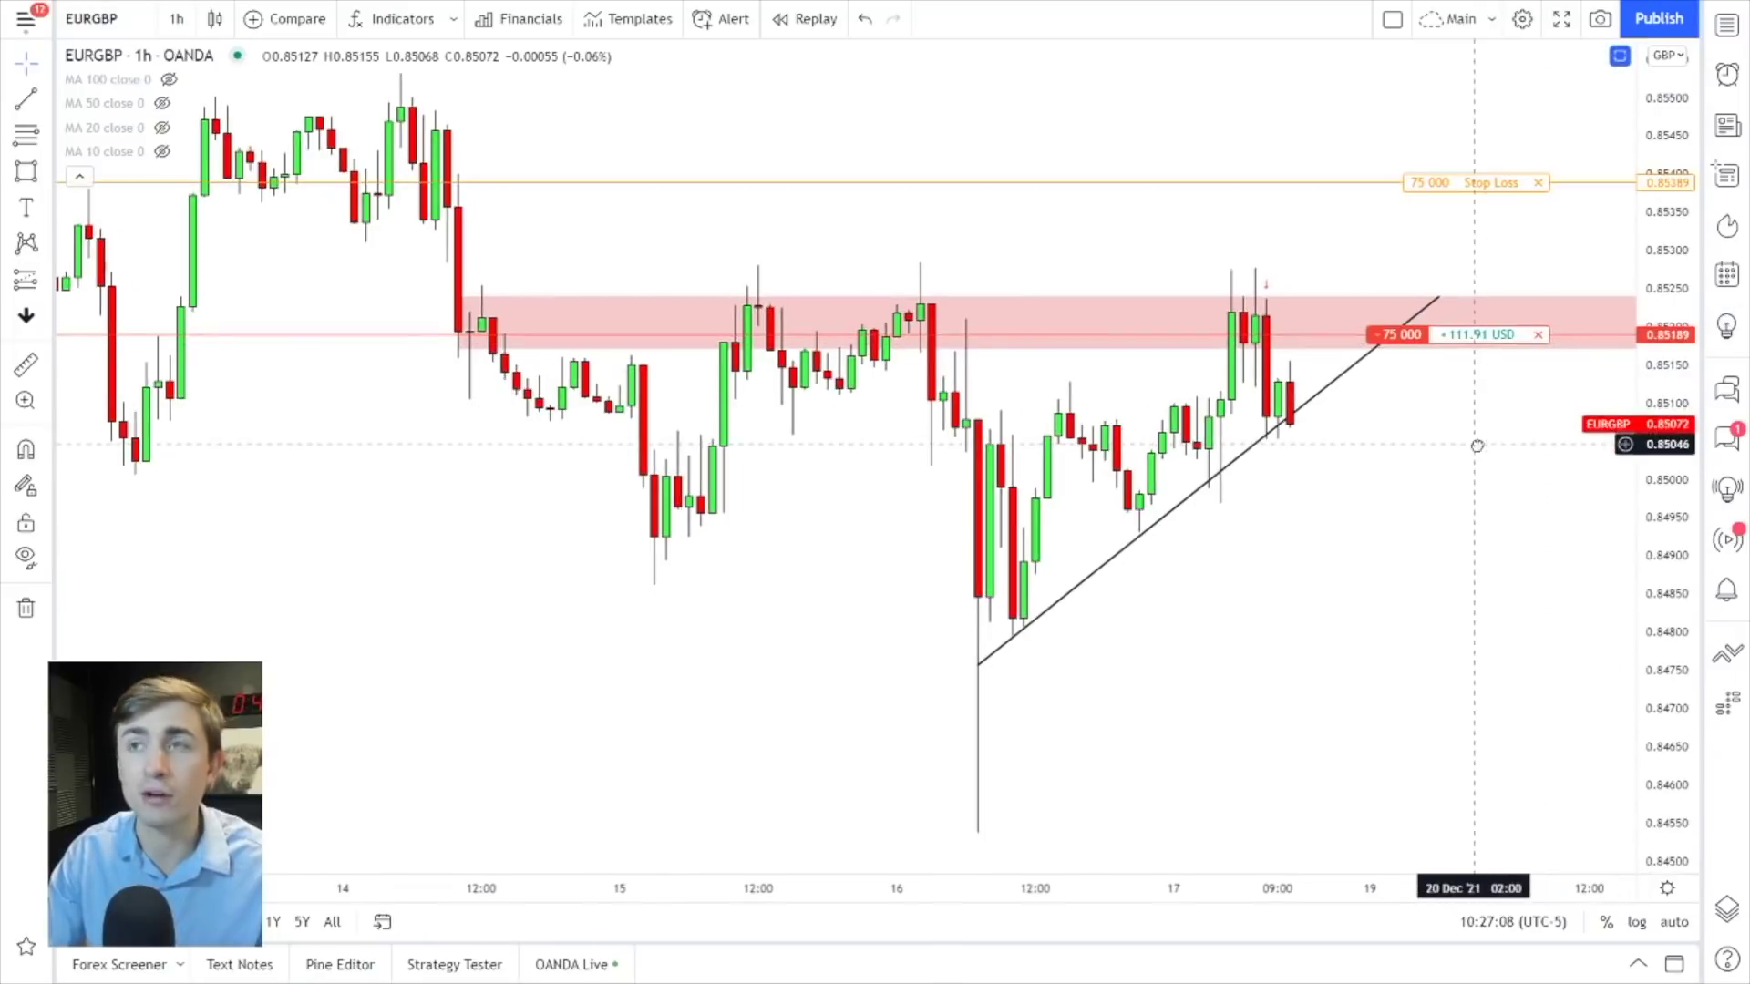
left_click_drag(1749, 77, 549, 76)
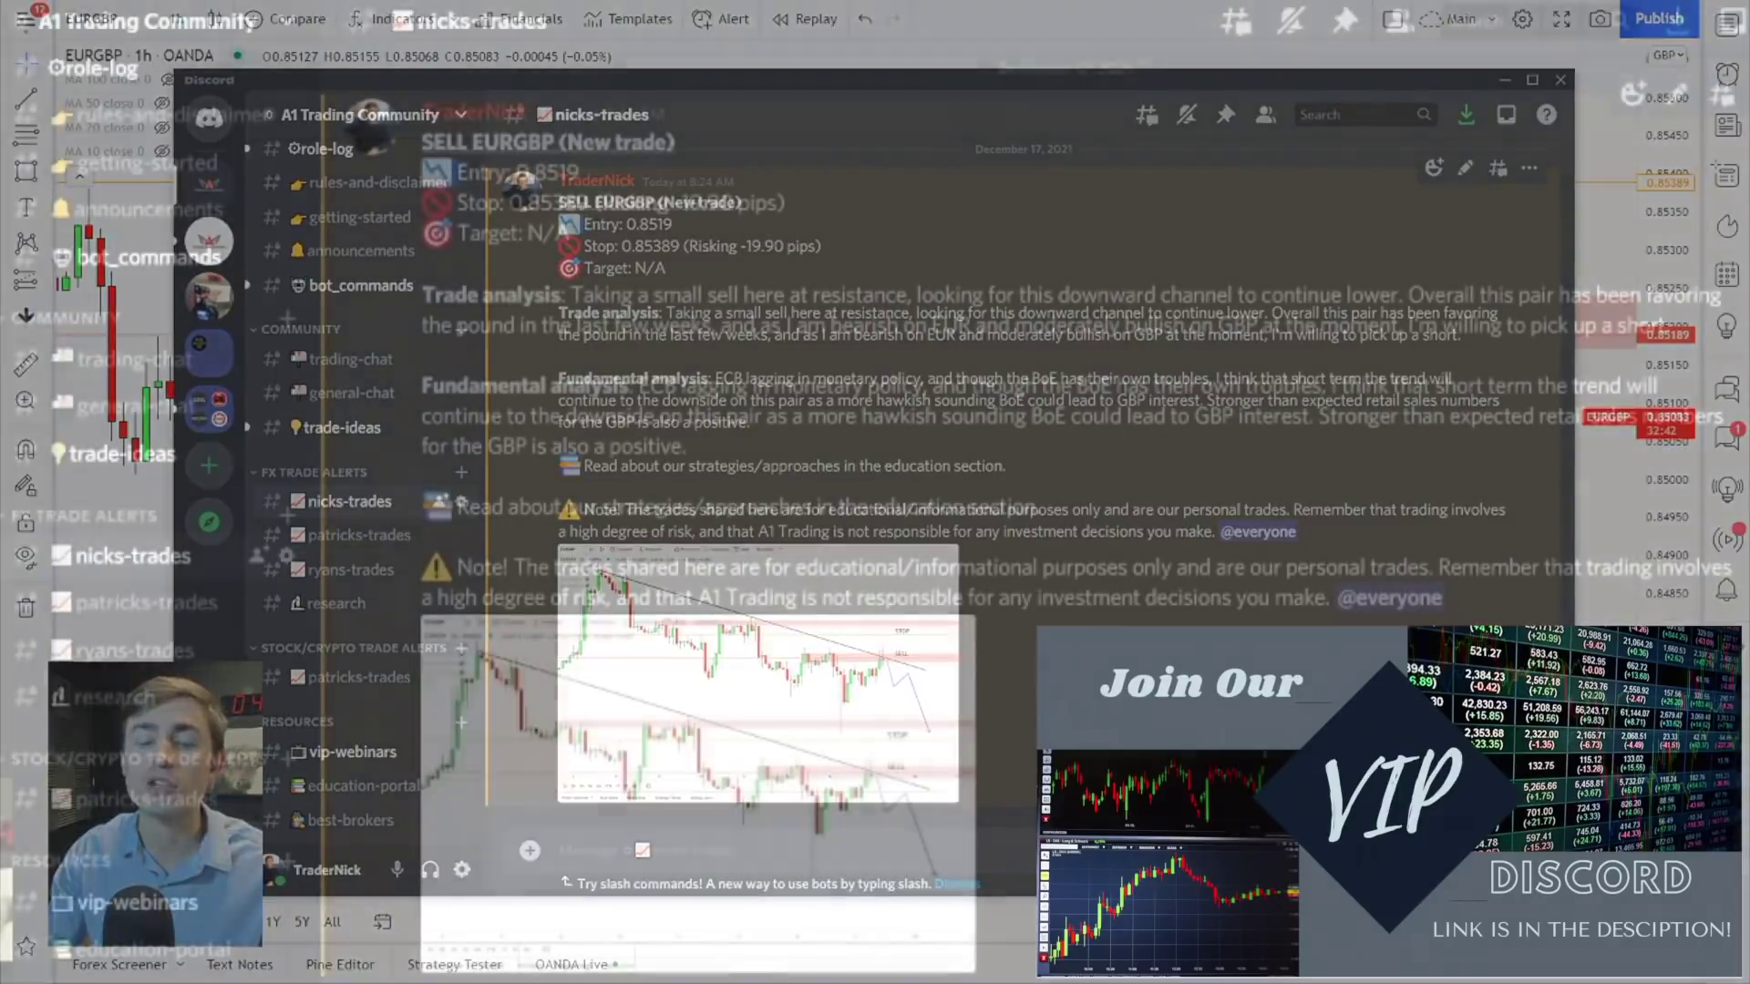
left_click_drag(560, 225, 667, 268)
left_click(583, 234)
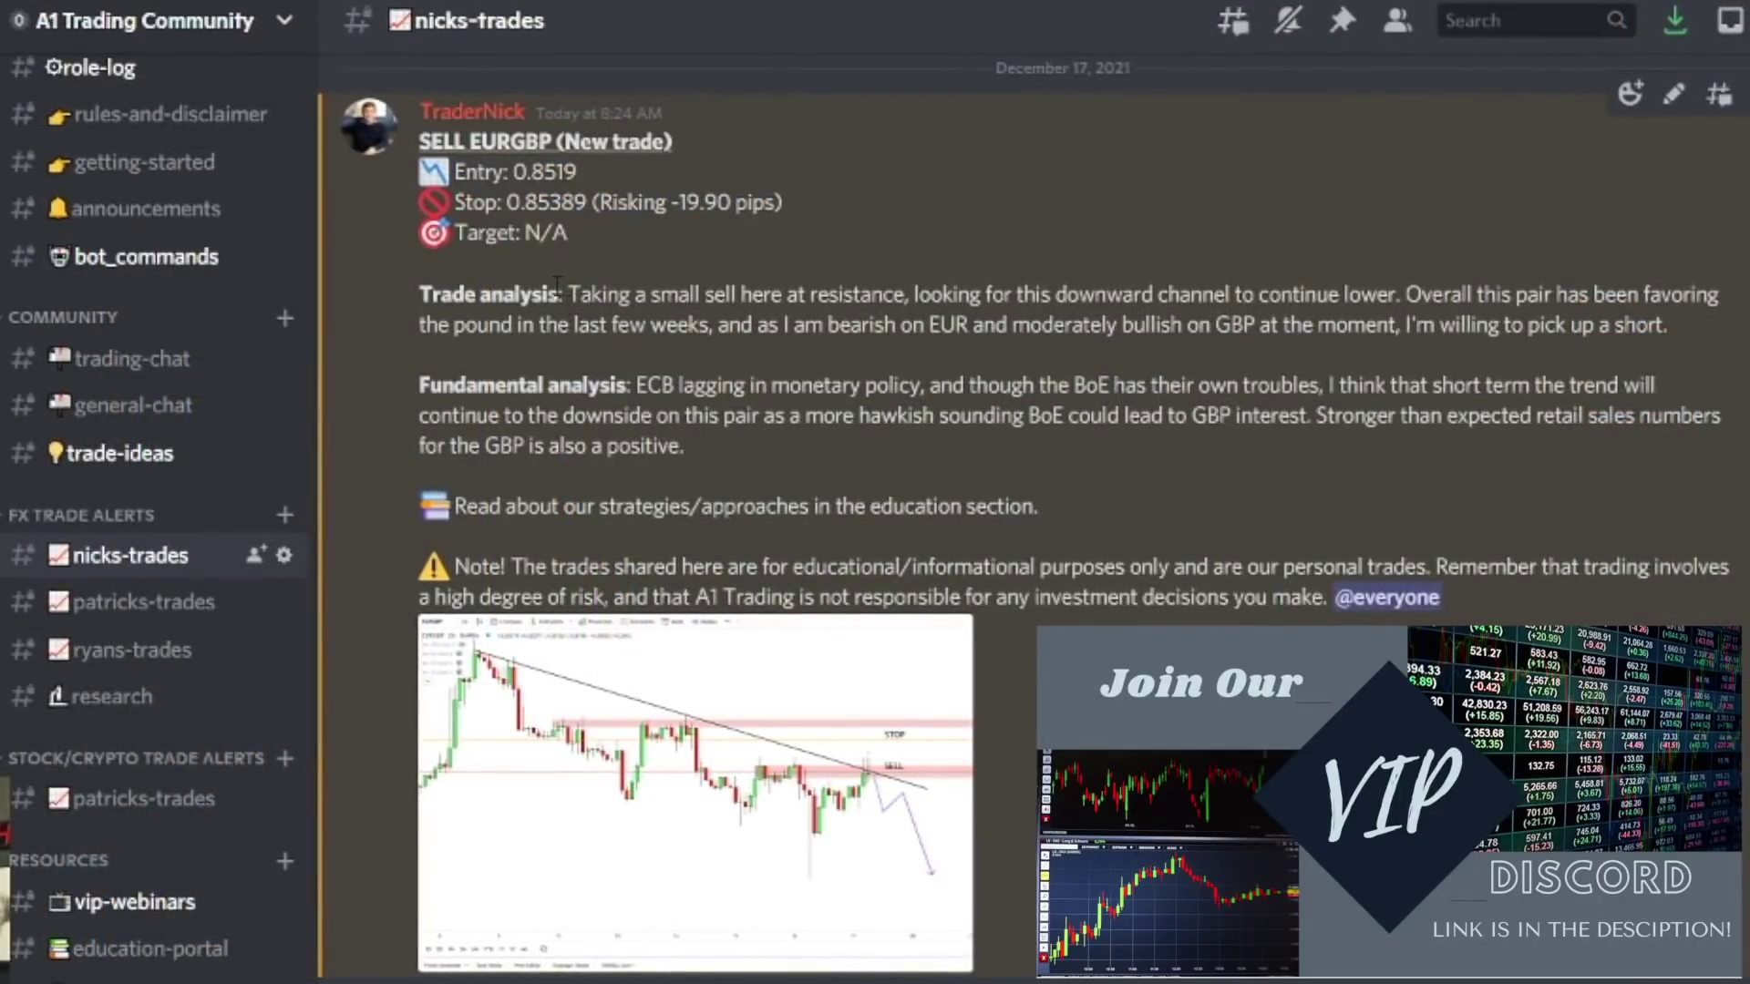
left_click_drag(563, 294, 1641, 324)
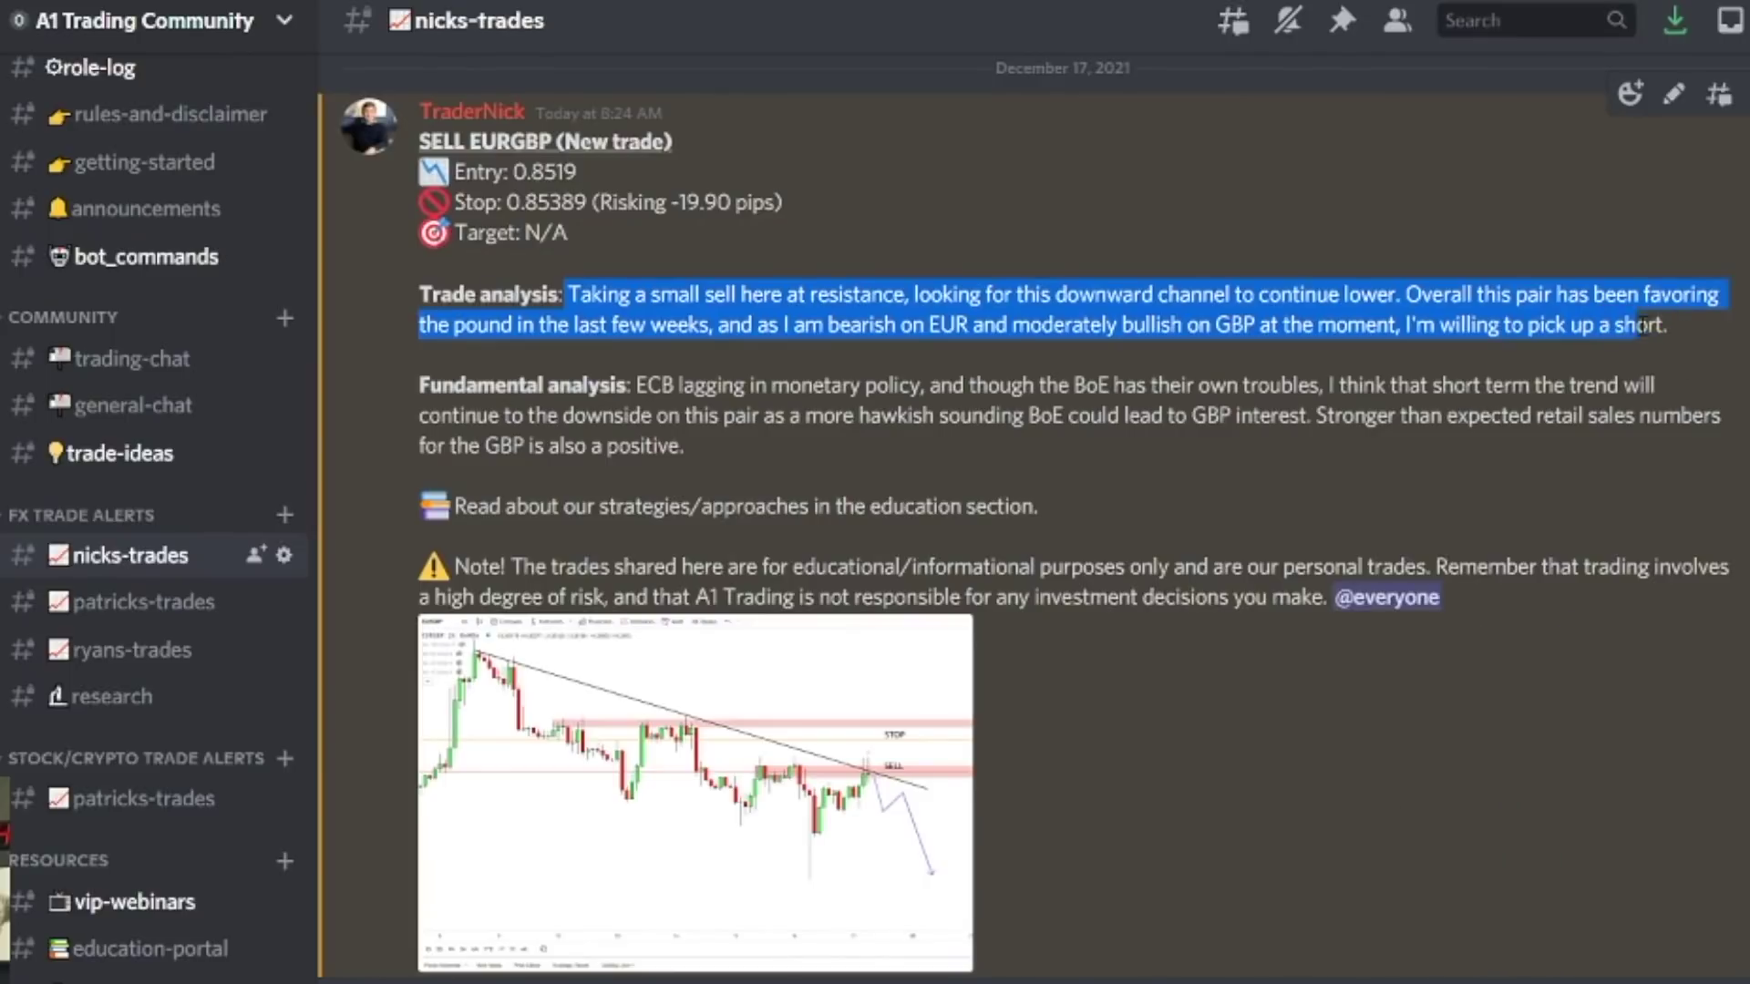
left_click(1666, 324)
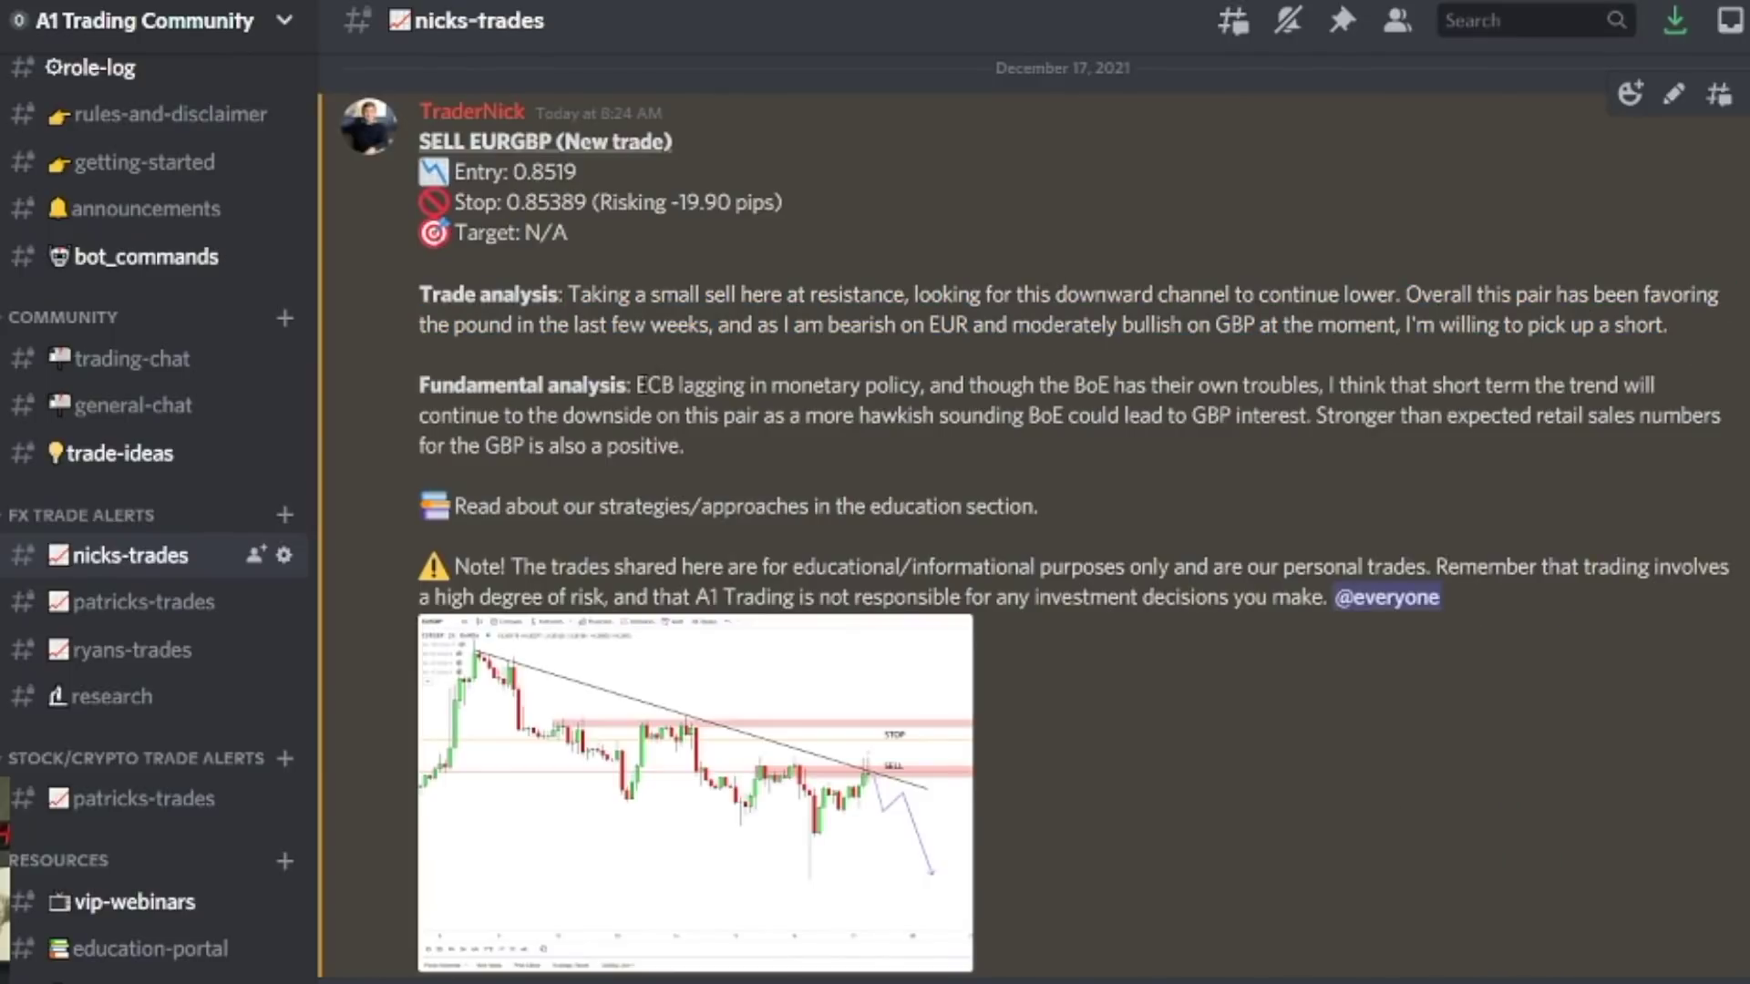
Highlight and read the alert's fundamental analysis, and move the Discord window off the EURGBP chart.
left_click_drag(641, 384, 709, 445)
left_click(682, 395)
left_click_drag(1339, 386, 686, 444)
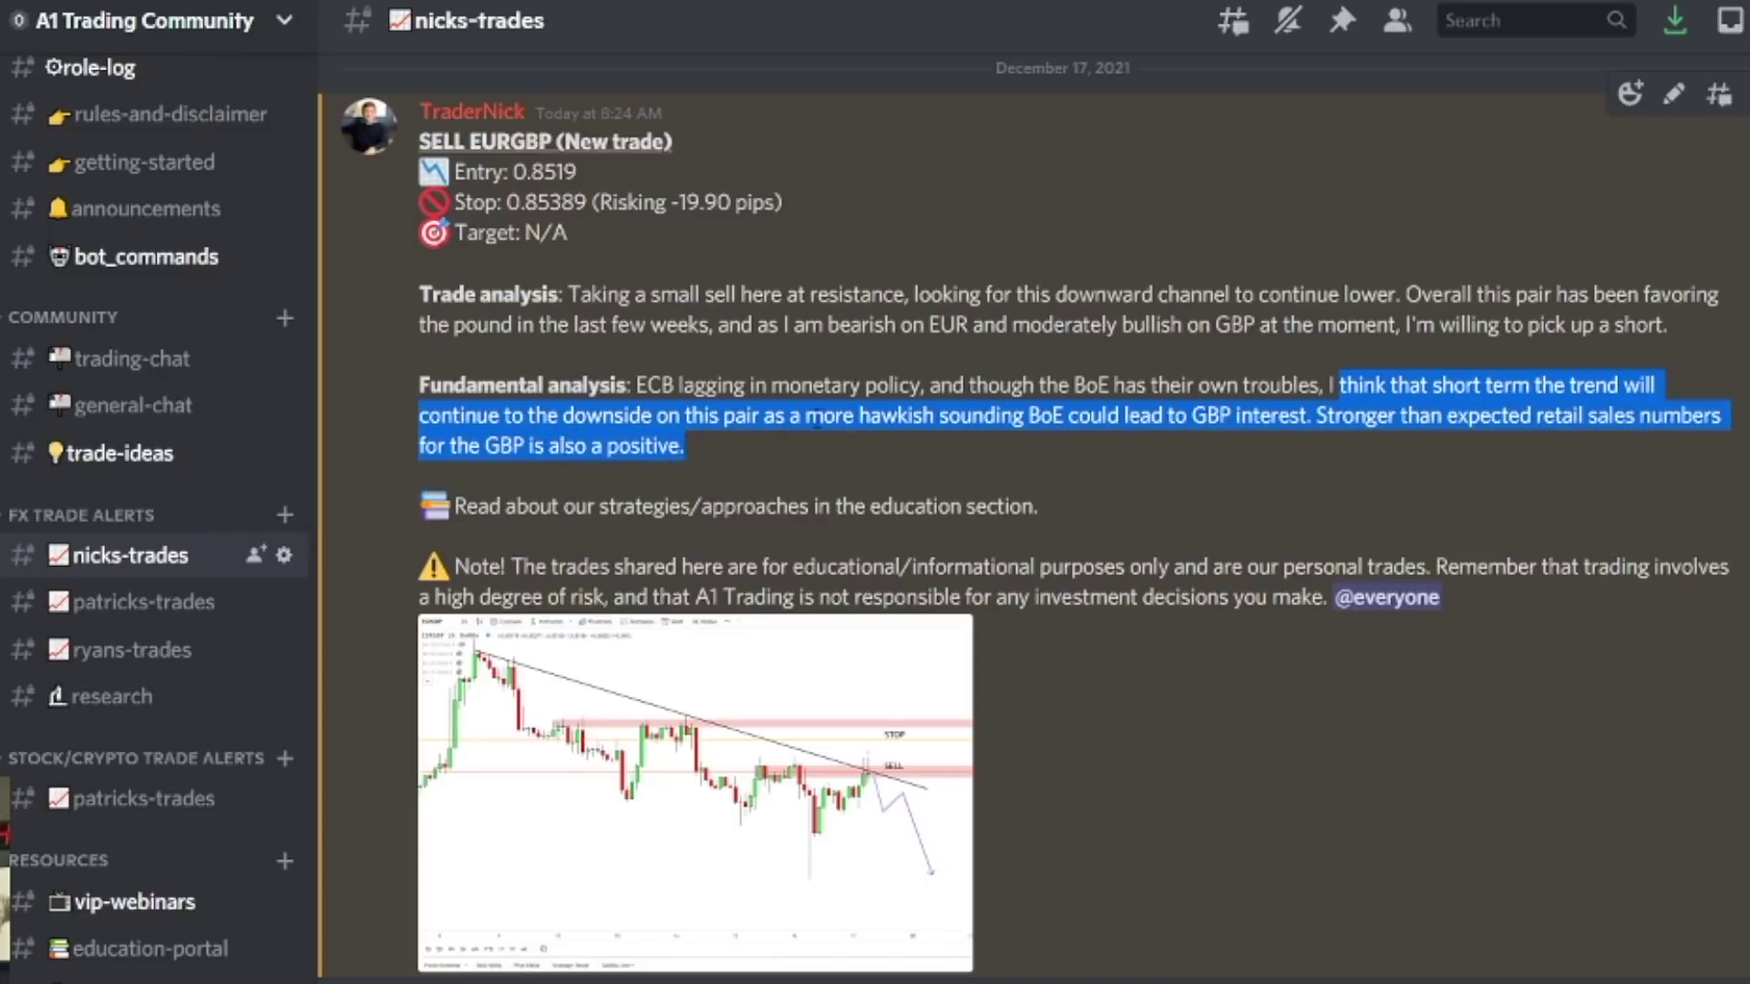
left_click(508, 438)
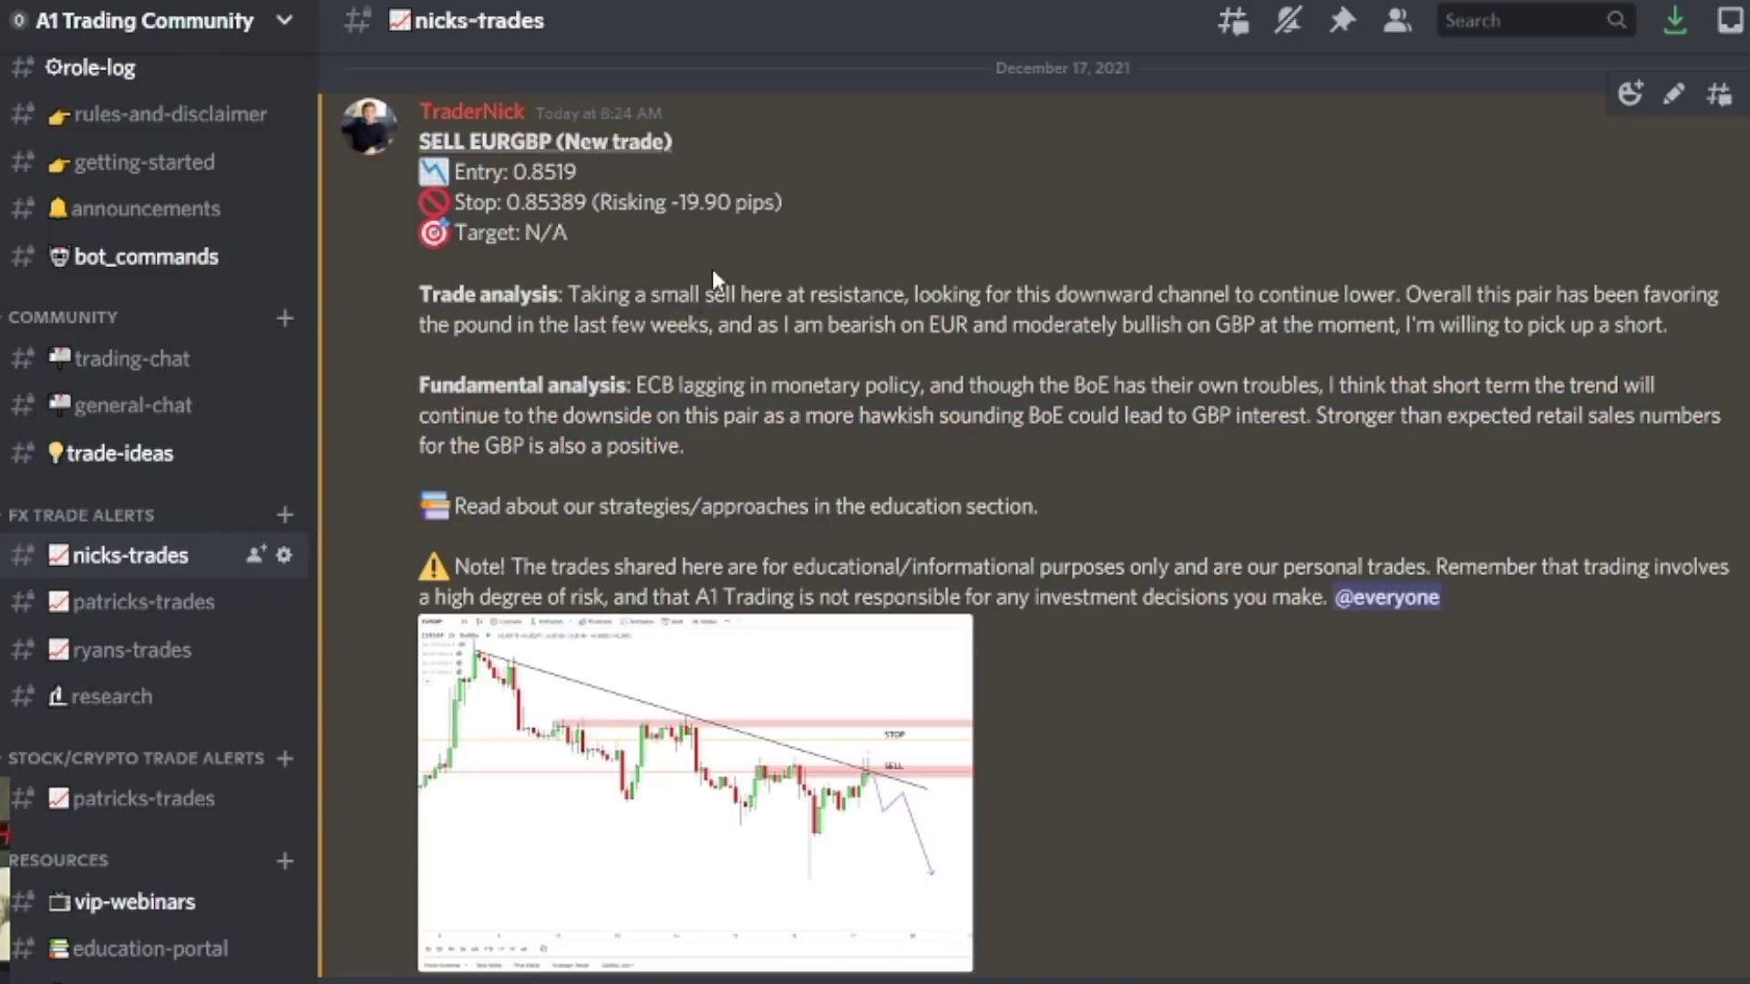
left_click(771, 760)
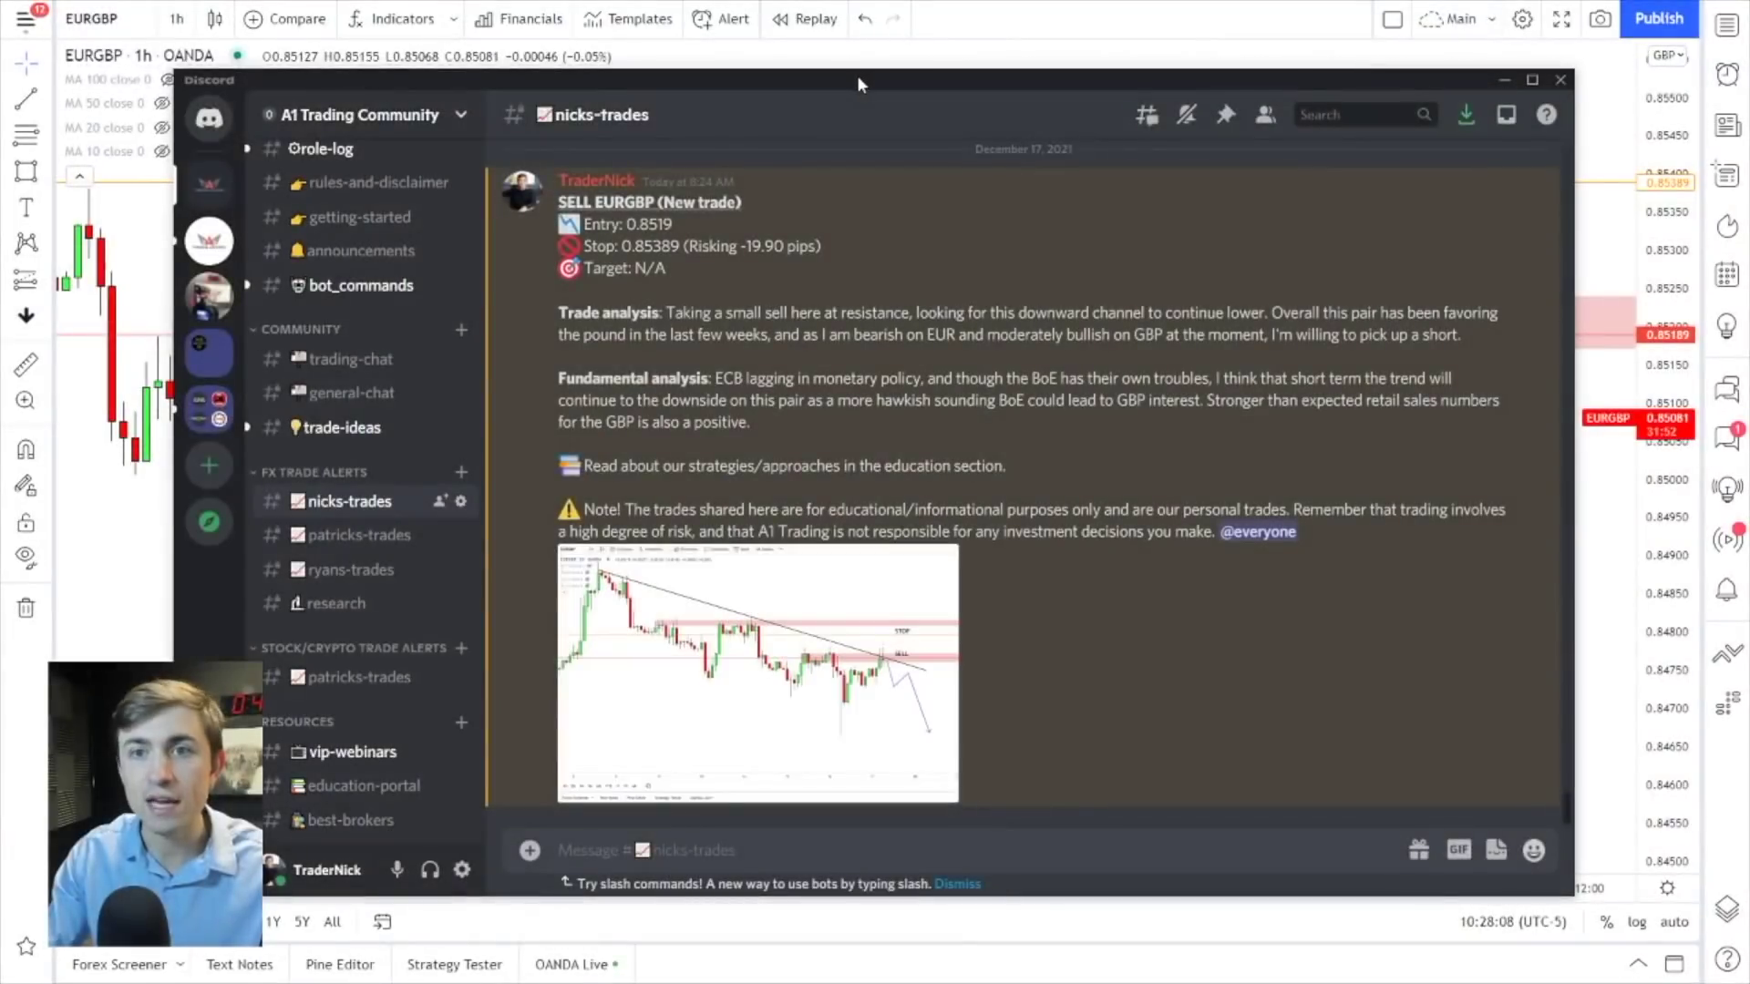
left_click_drag(858, 84, 1749, 84)
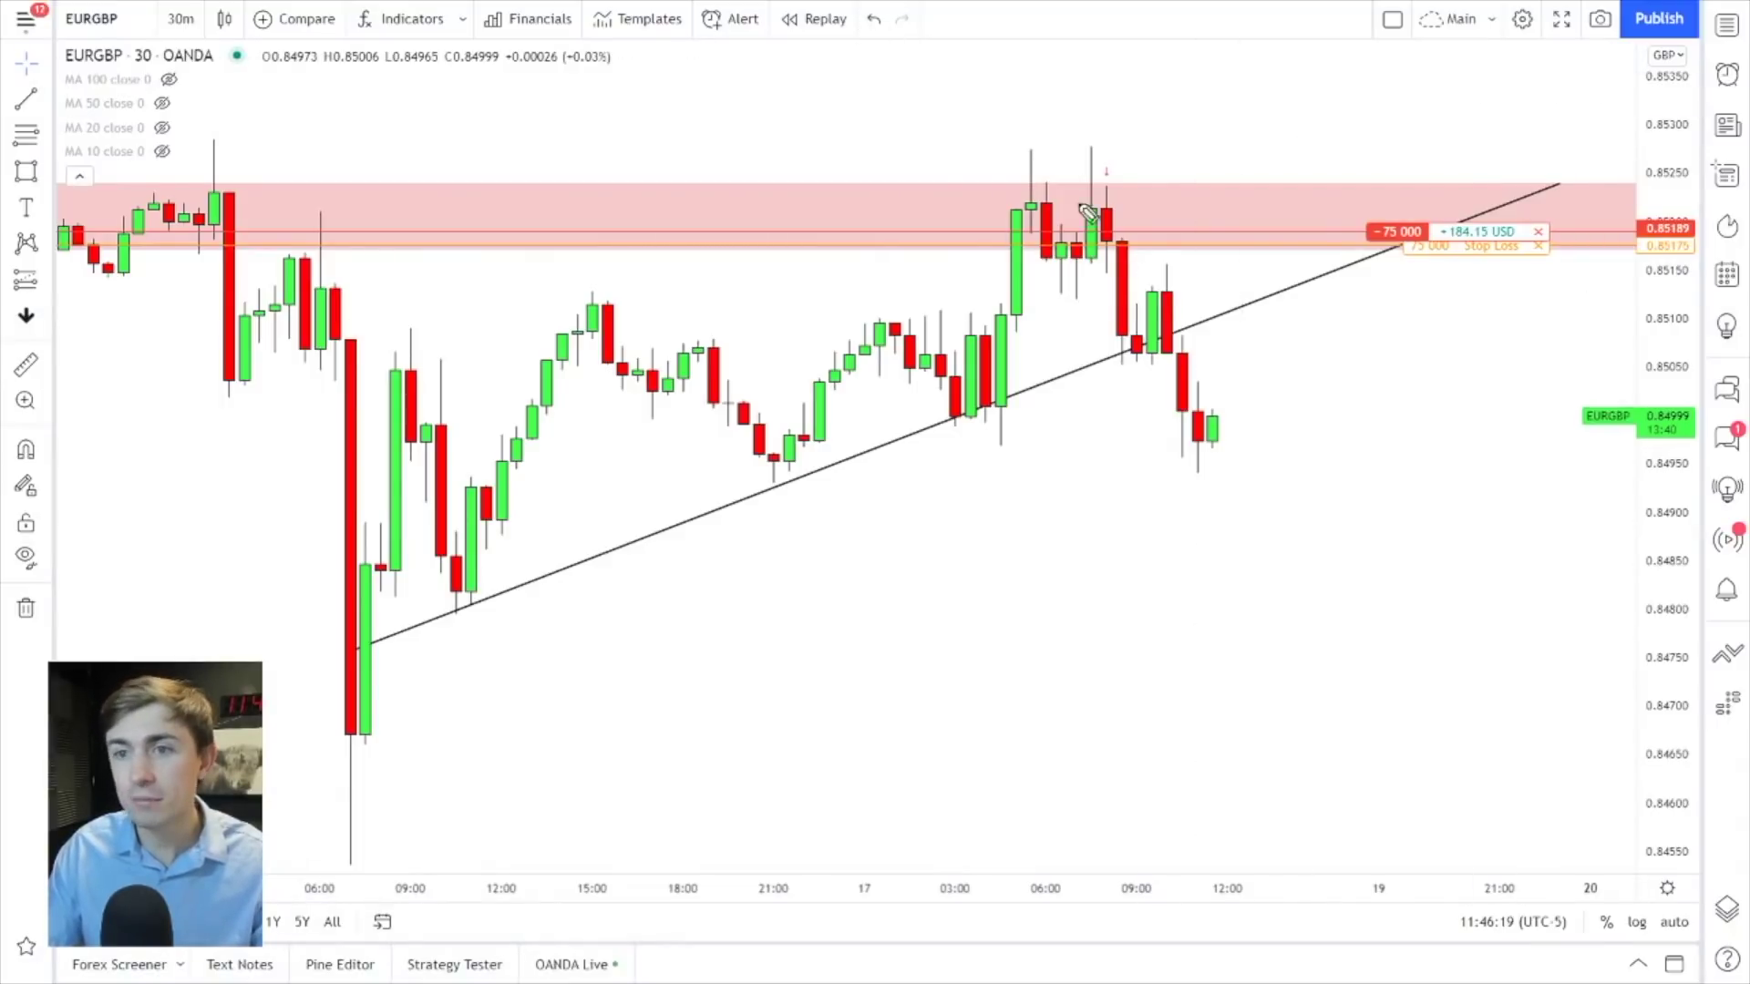
Circle the short entry candles in the resistance zone, draw a line across the two wick highs, and clear the sketches.
mouse_move(1119, 181)
left_mouse_down()
mouse_move(1097, 183)
mouse_move(1097, 262)
mouse_move(1151, 195)
mouse_move(1105, 188)
left_mouse_up()
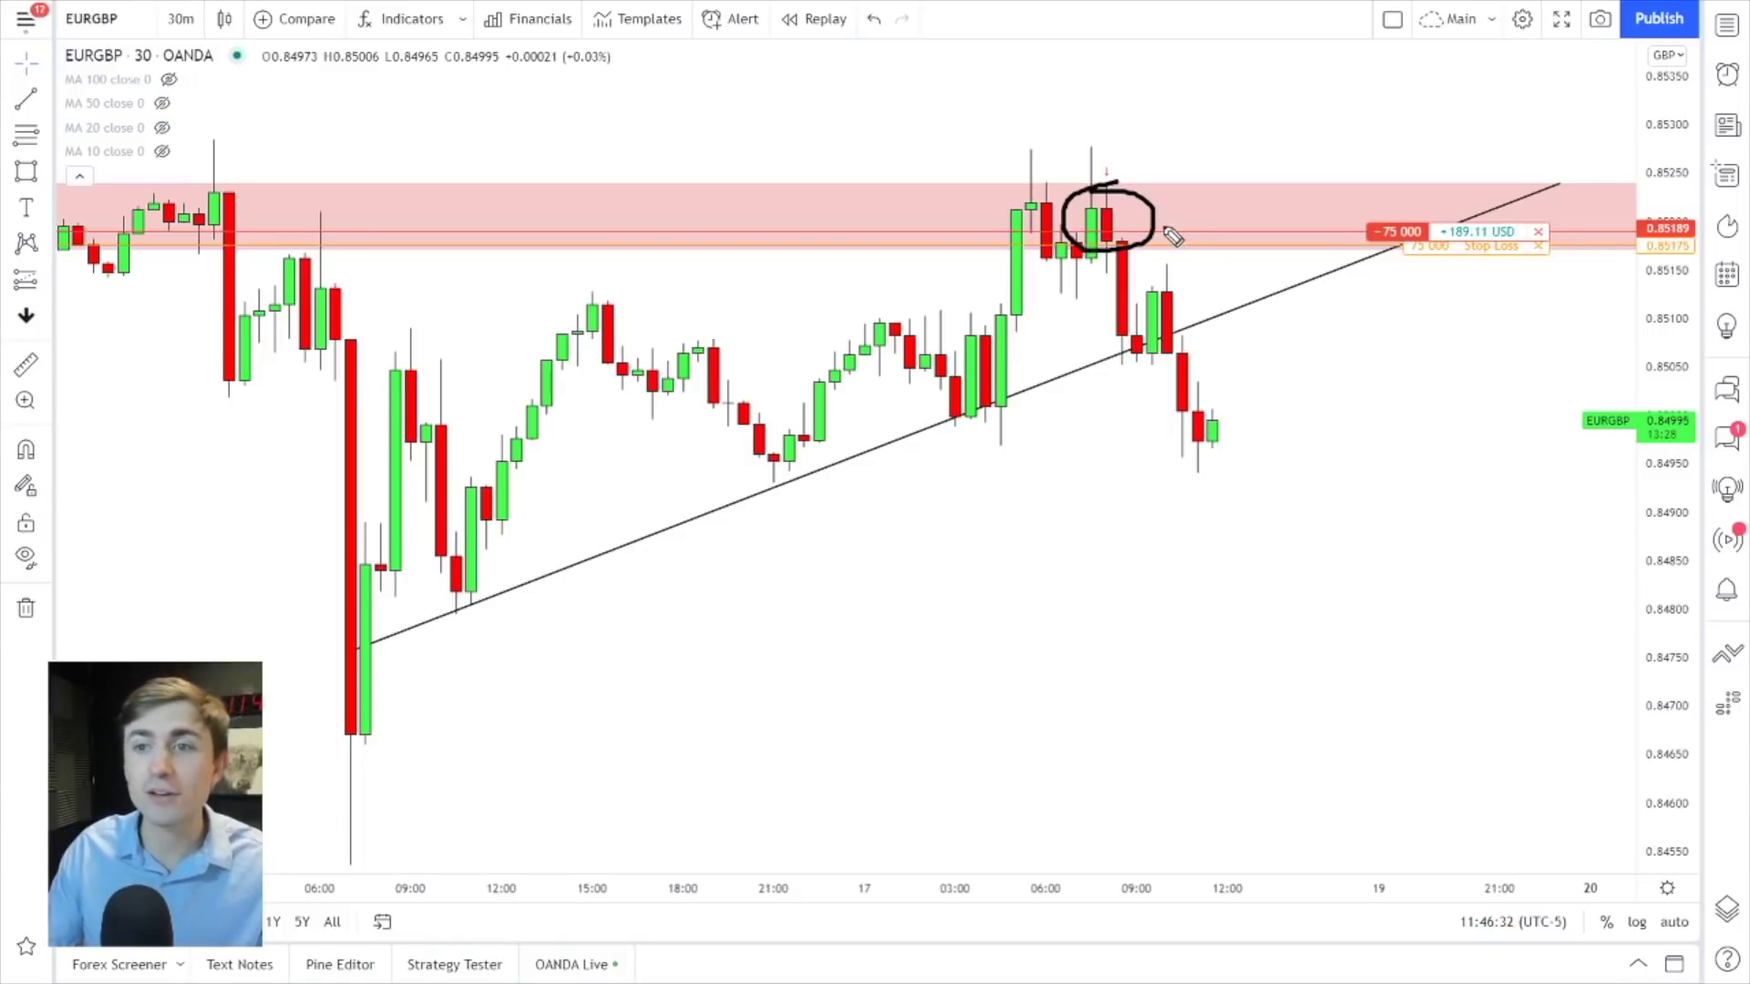
left_click_drag(1019, 147, 1146, 147)
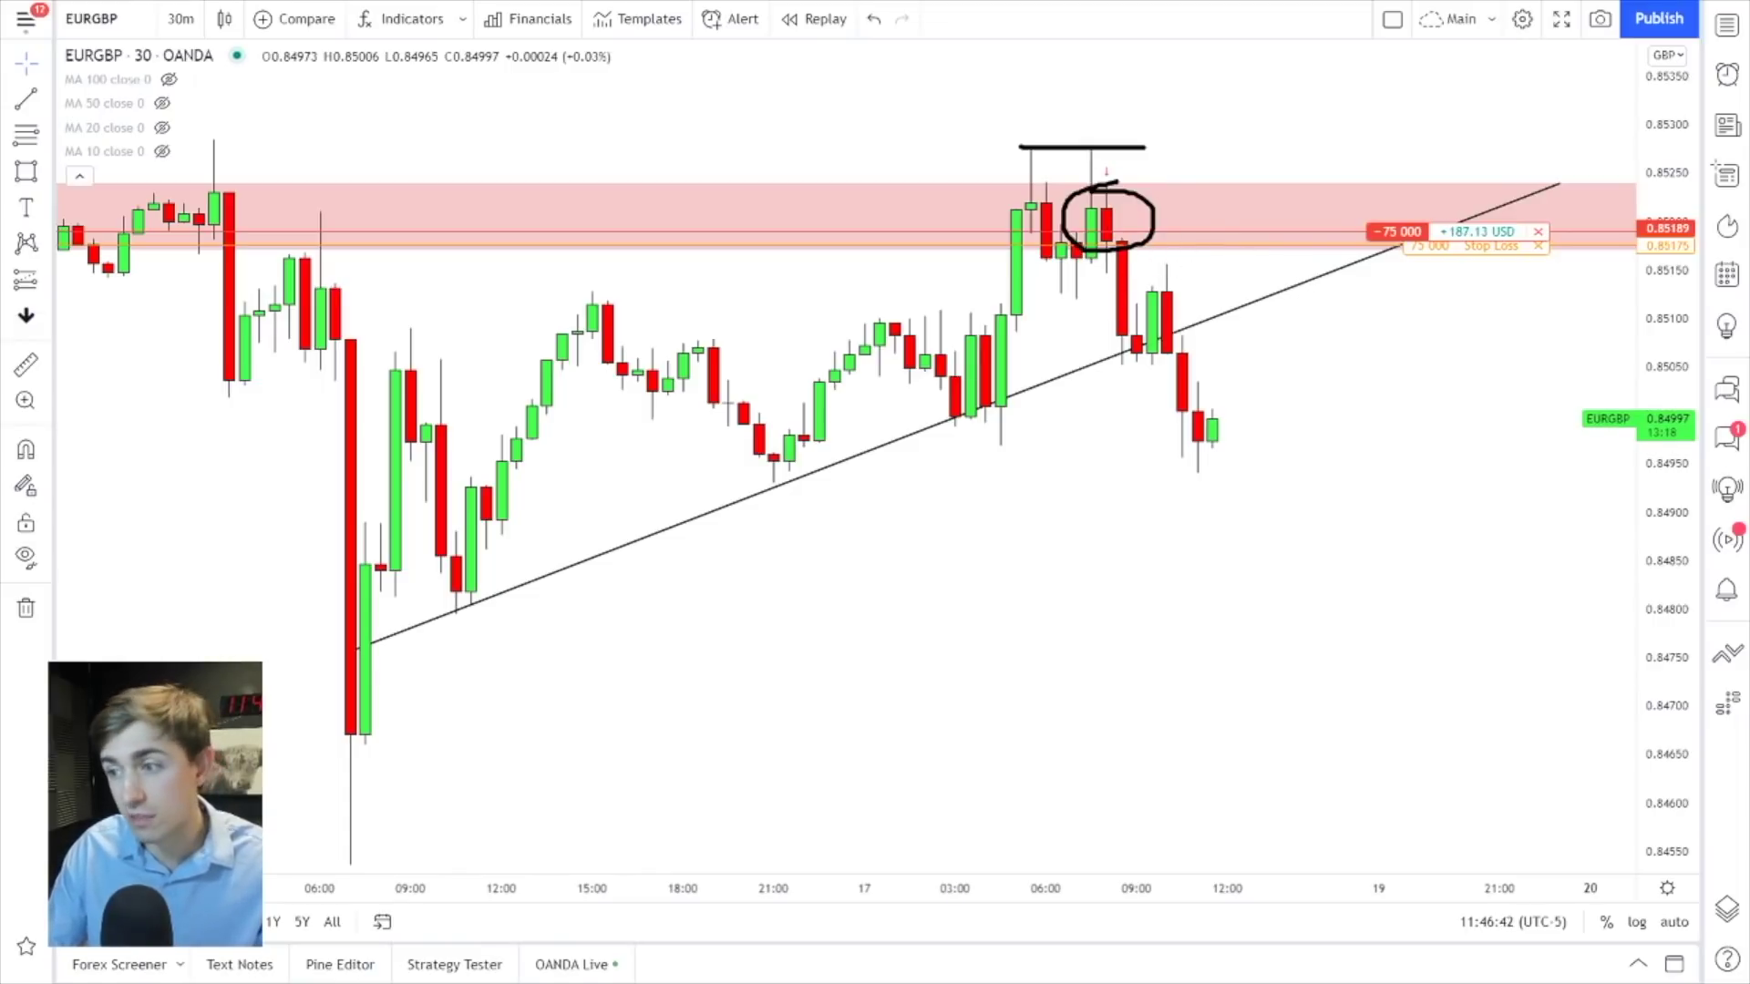
key("e")
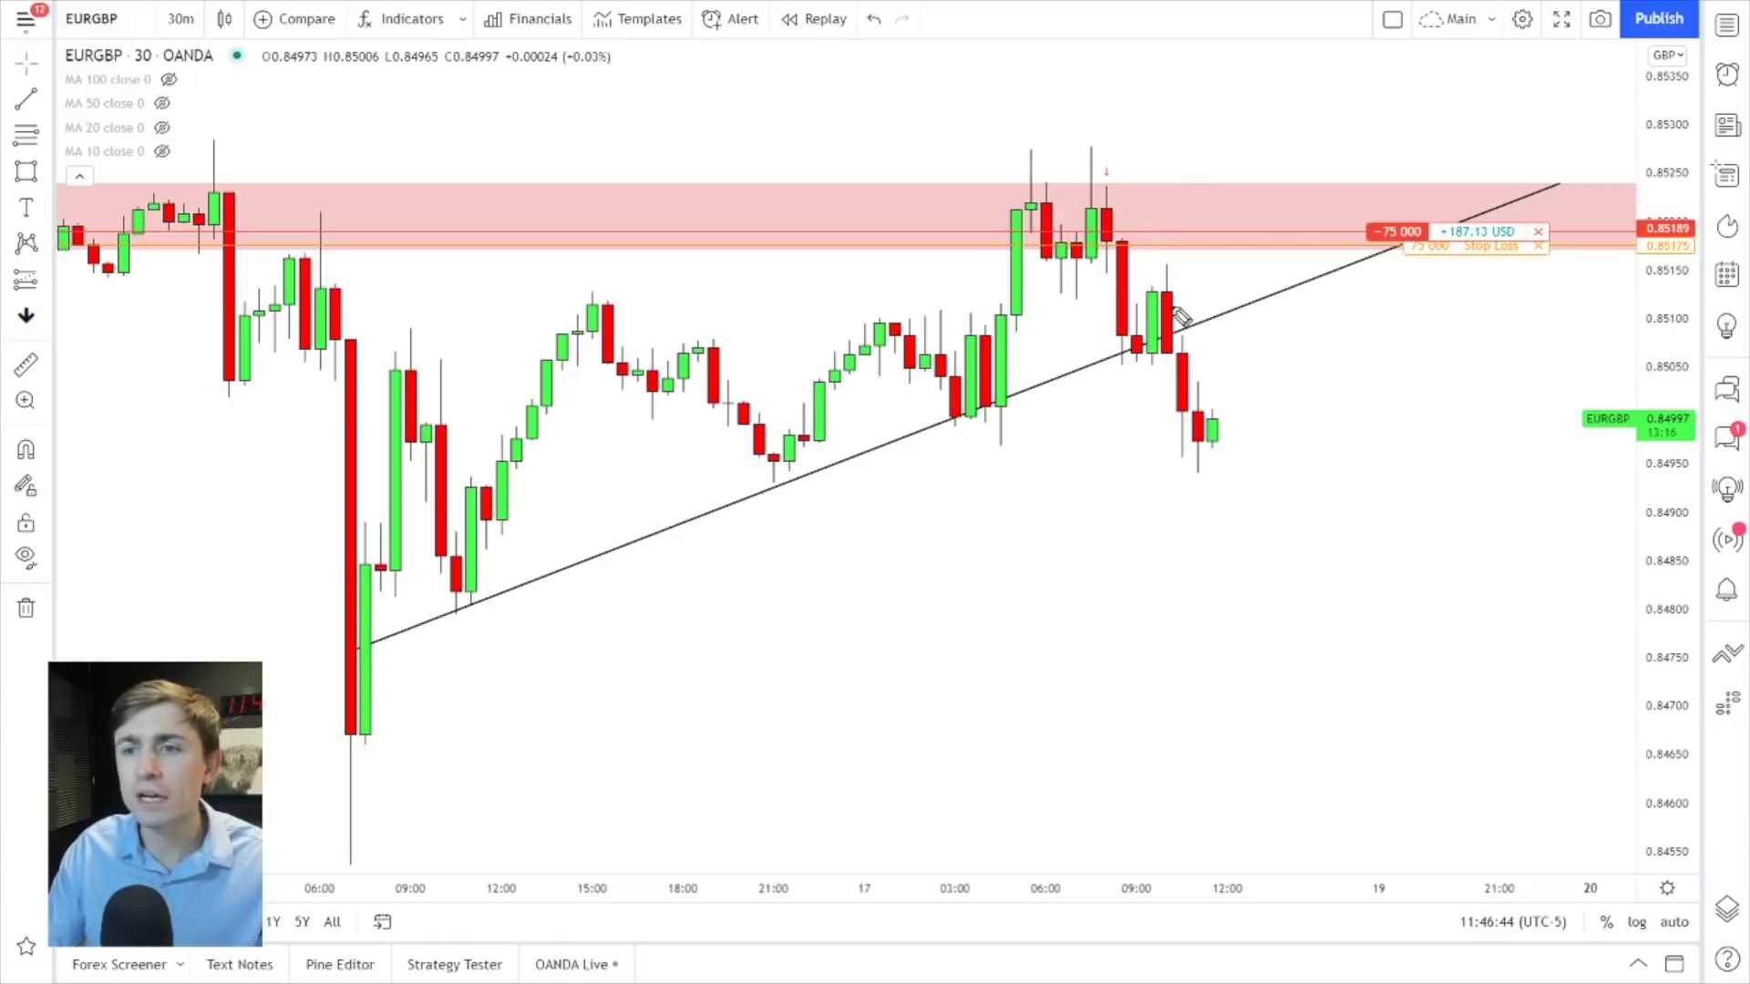
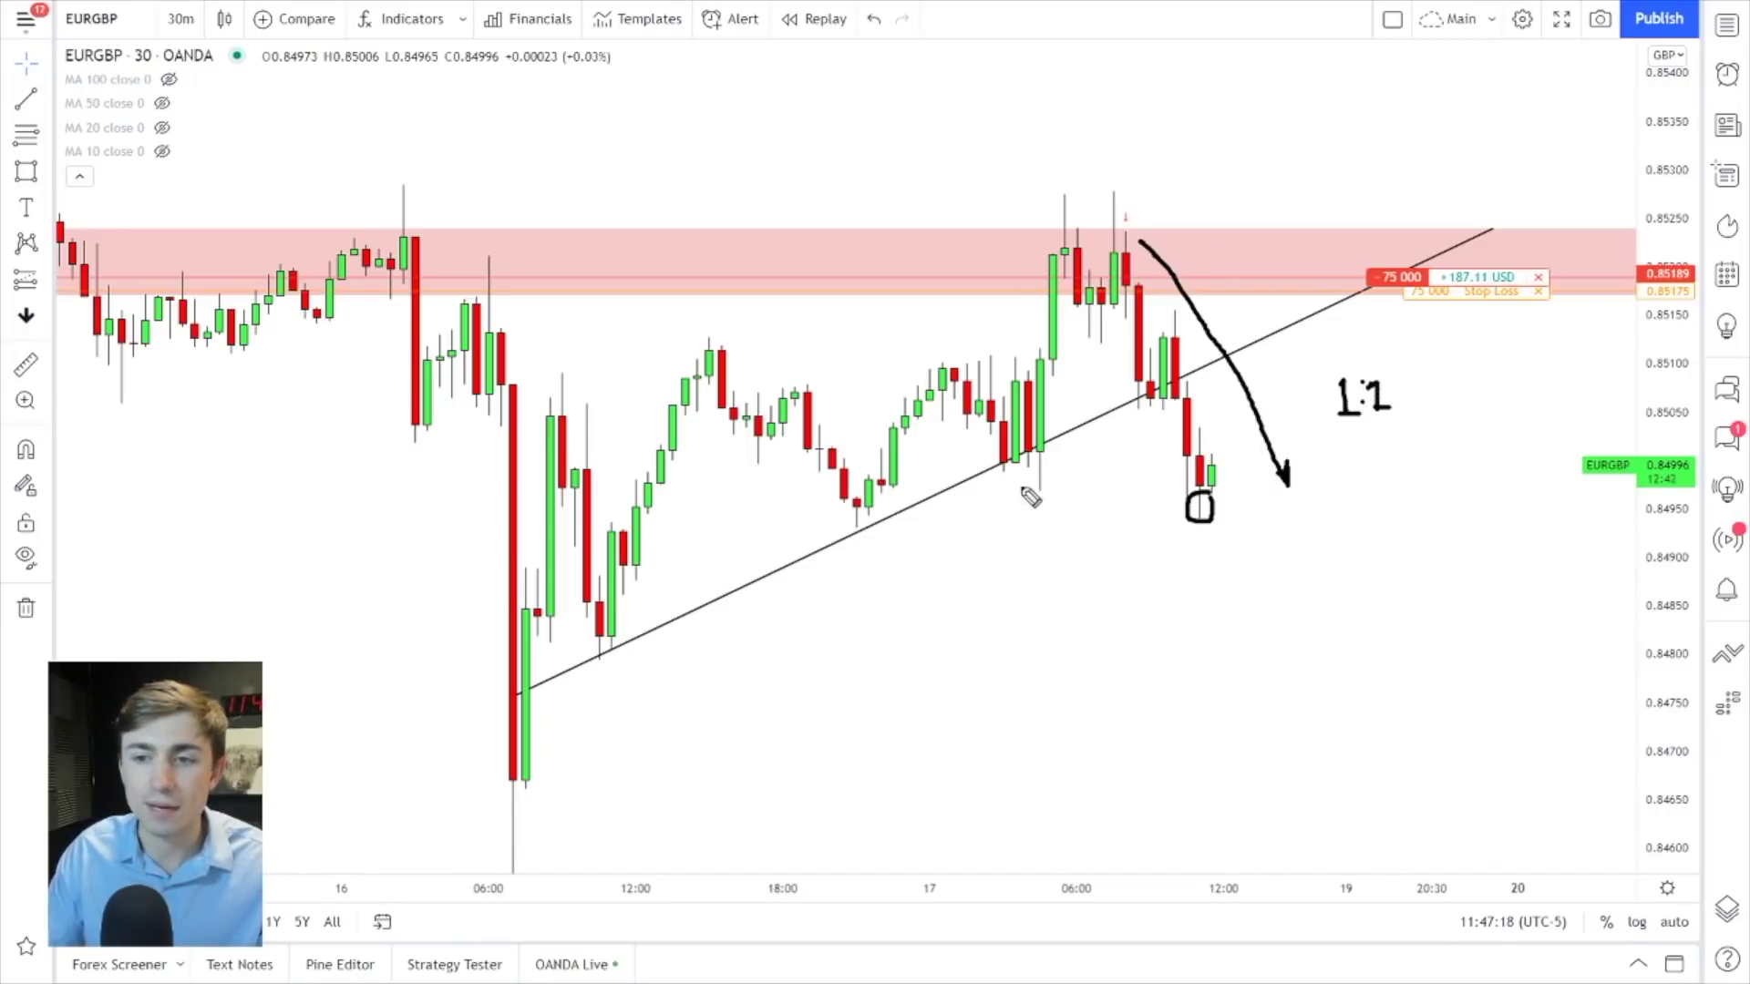
Draw a horizontal line through the recent 17 December lows and circle the five touch points along the rising trendline.
left_click_drag(1019, 488, 1389, 488)
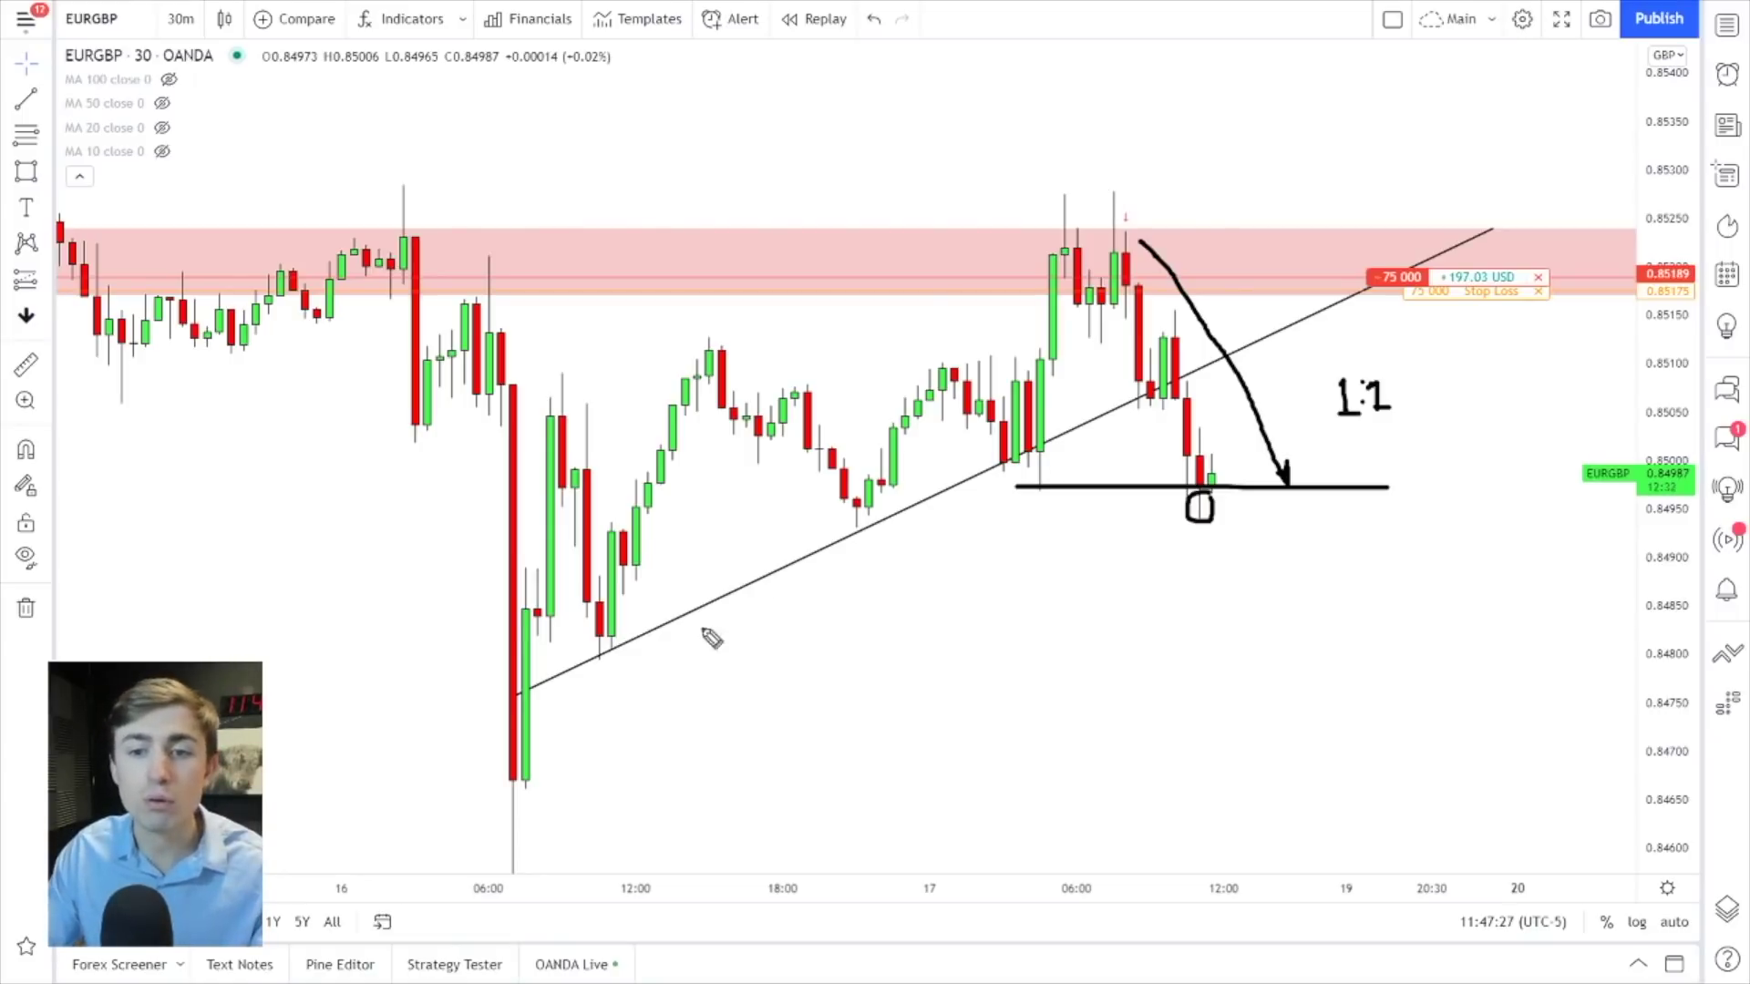
mouse_move(571, 676)
left_mouse_down()
mouse_move(543, 699)
mouse_move(540, 676)
left_mouse_up()
mouse_move(606, 656)
left_mouse_down()
mouse_move(661, 643)
mouse_move(618, 631)
left_mouse_up()
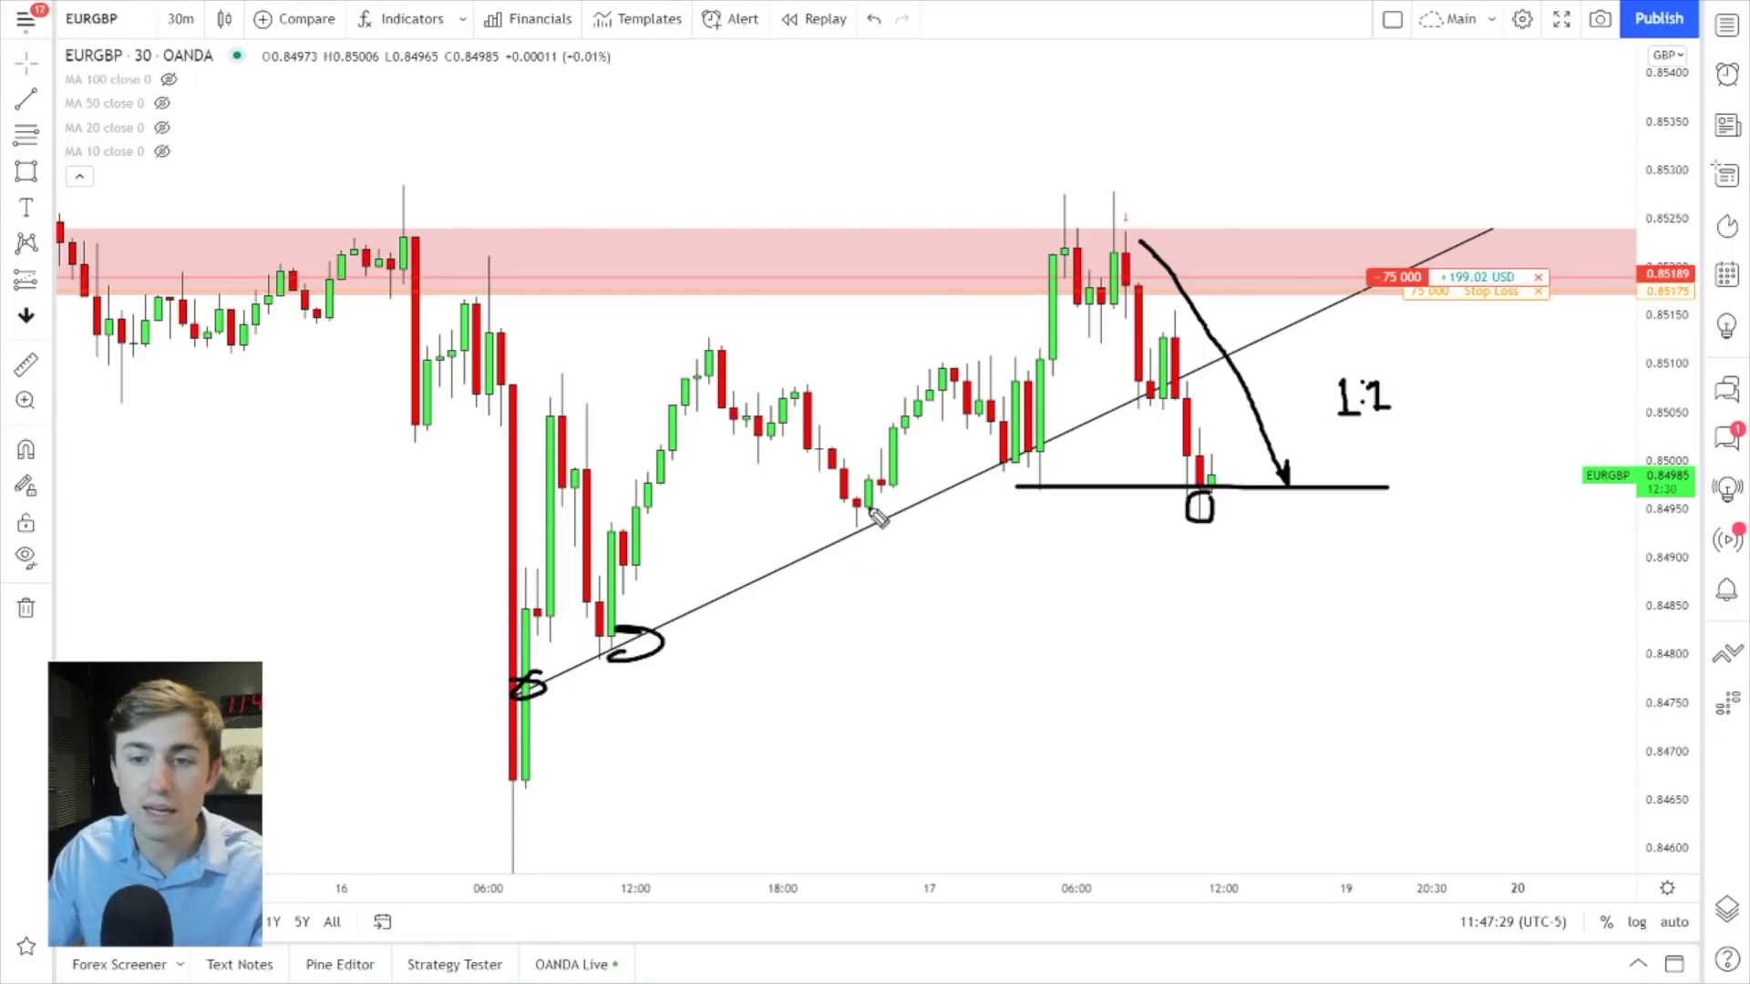
left_click_drag(902, 500, 870, 513)
left_click_drag(1032, 438, 1012, 448)
left_click_drag(1168, 385, 1139, 397)
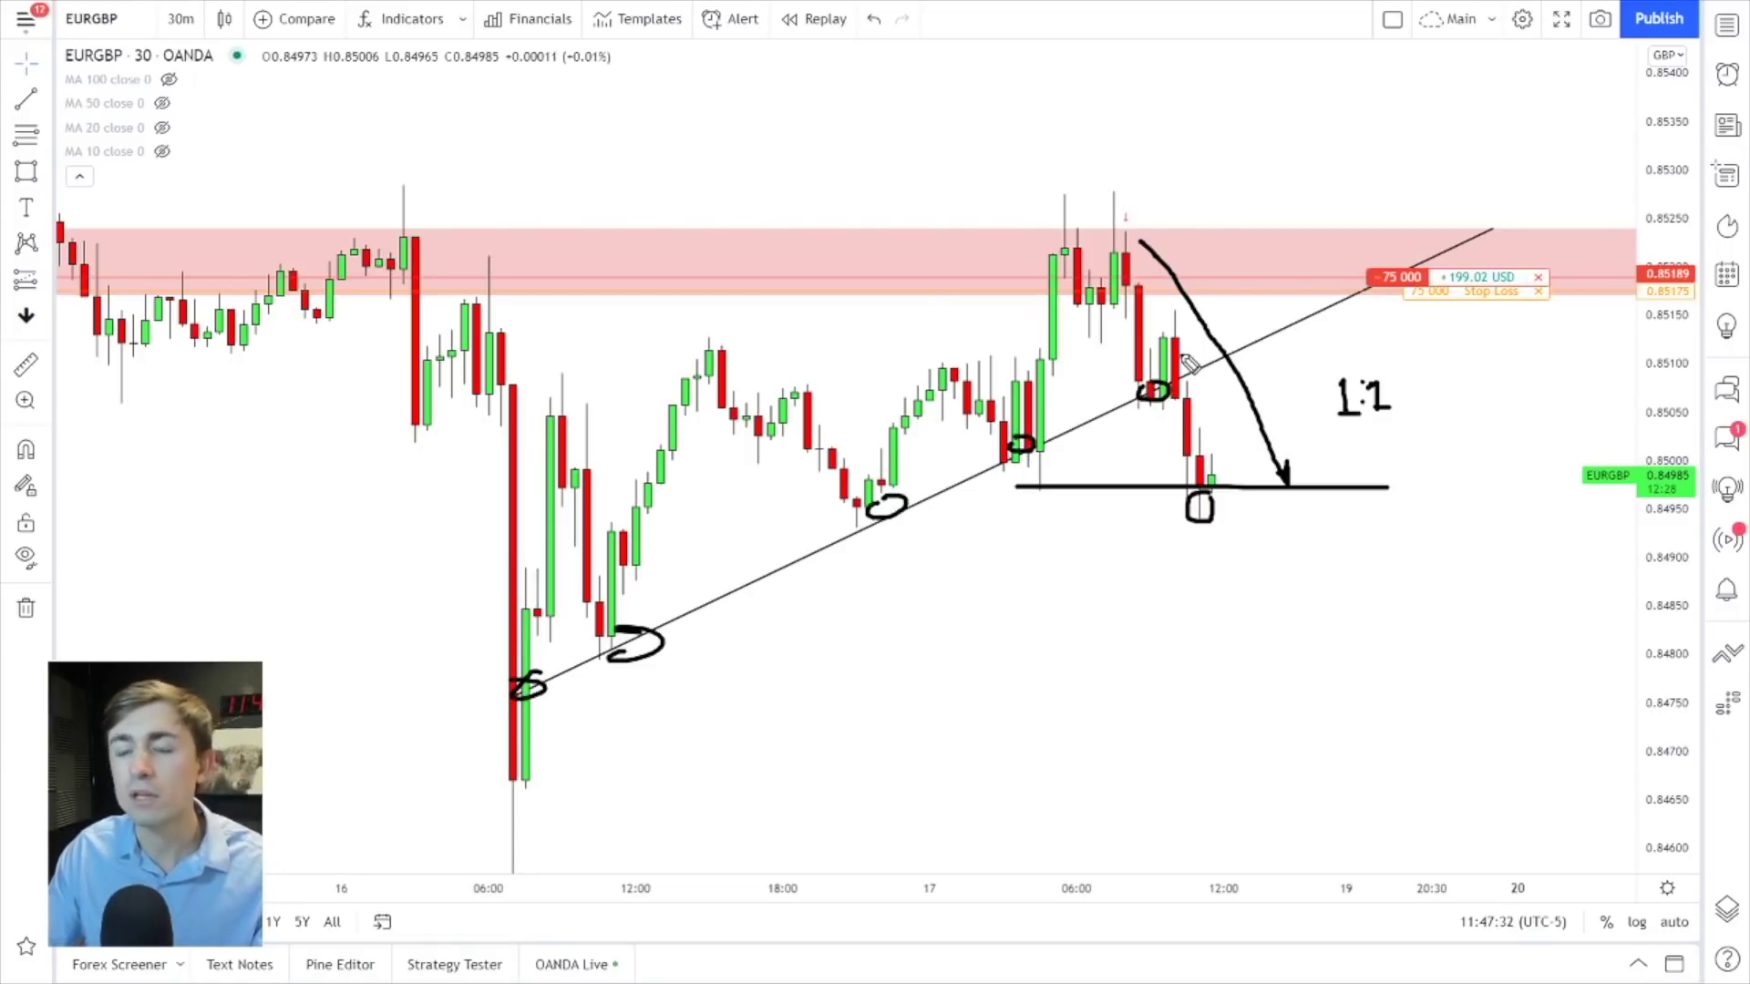
Sketch a downward arrow from the retest high and a line above the resistance zone with an arrow descending into it.
mouse_move(1177, 339)
left_mouse_down()
mouse_move(1254, 476)
mouse_move(1230, 466)
left_mouse_up()
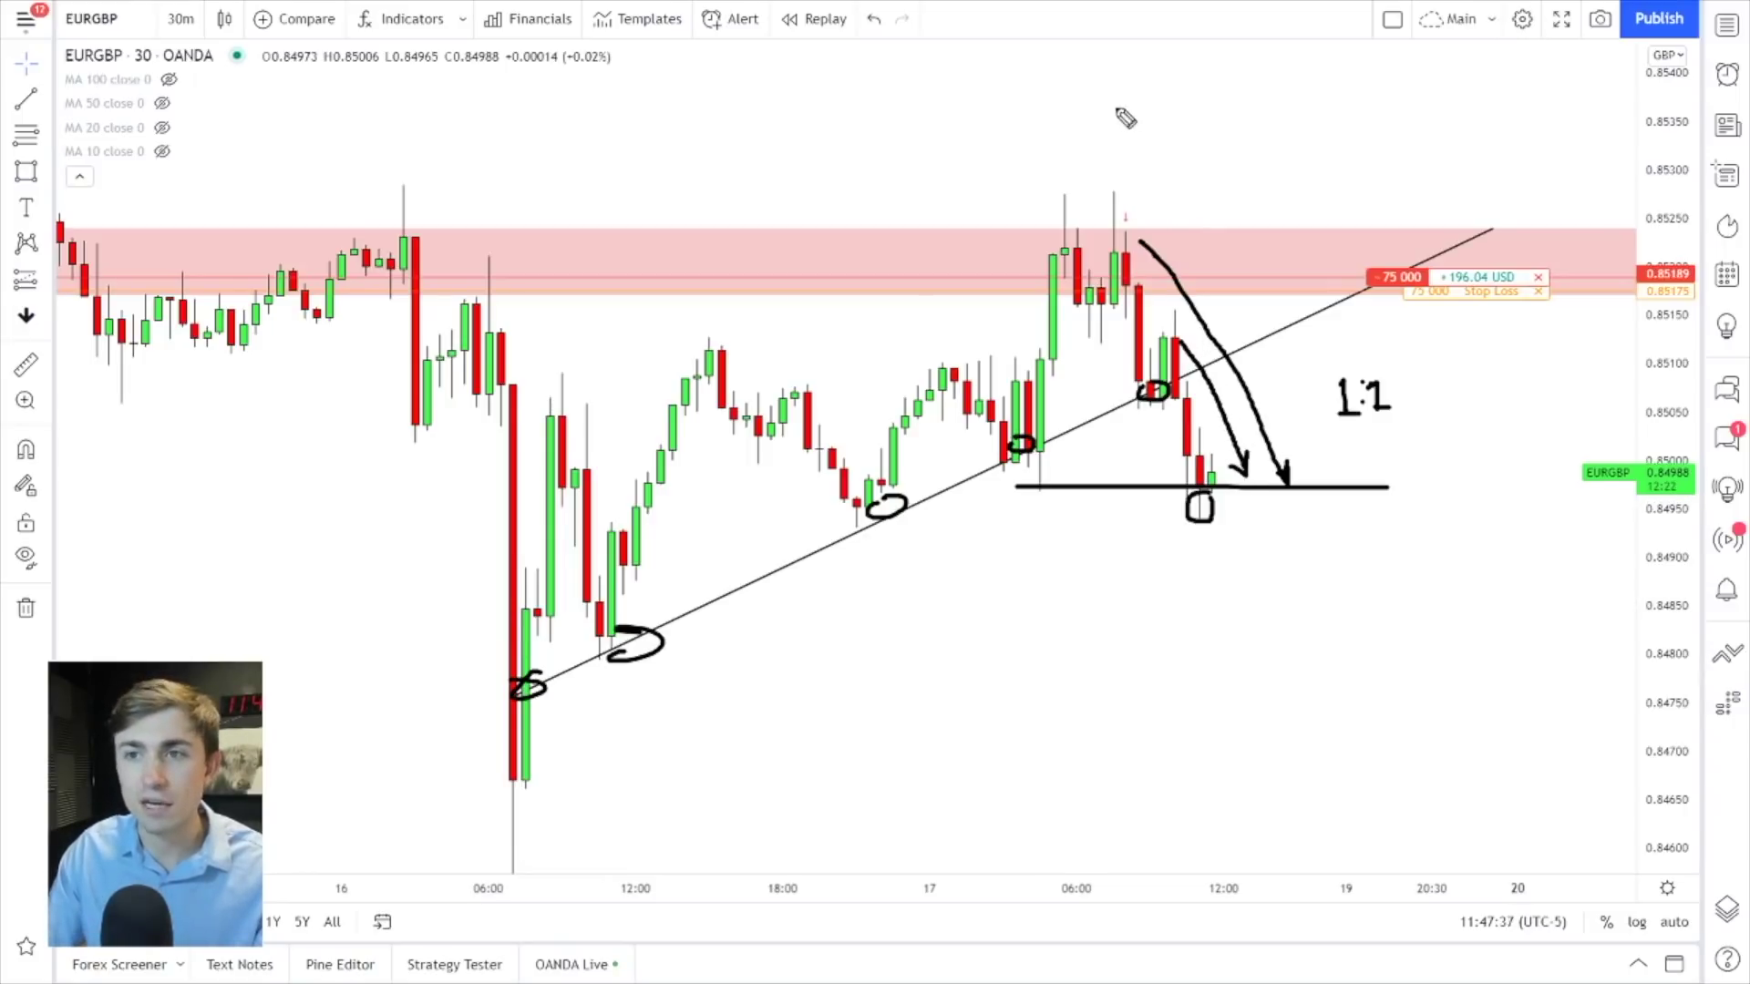
left_click_drag(1101, 114, 1328, 108)
mouse_move(1175, 115)
left_mouse_down()
mouse_move(1269, 288)
mouse_move(1271, 266)
left_mouse_up()
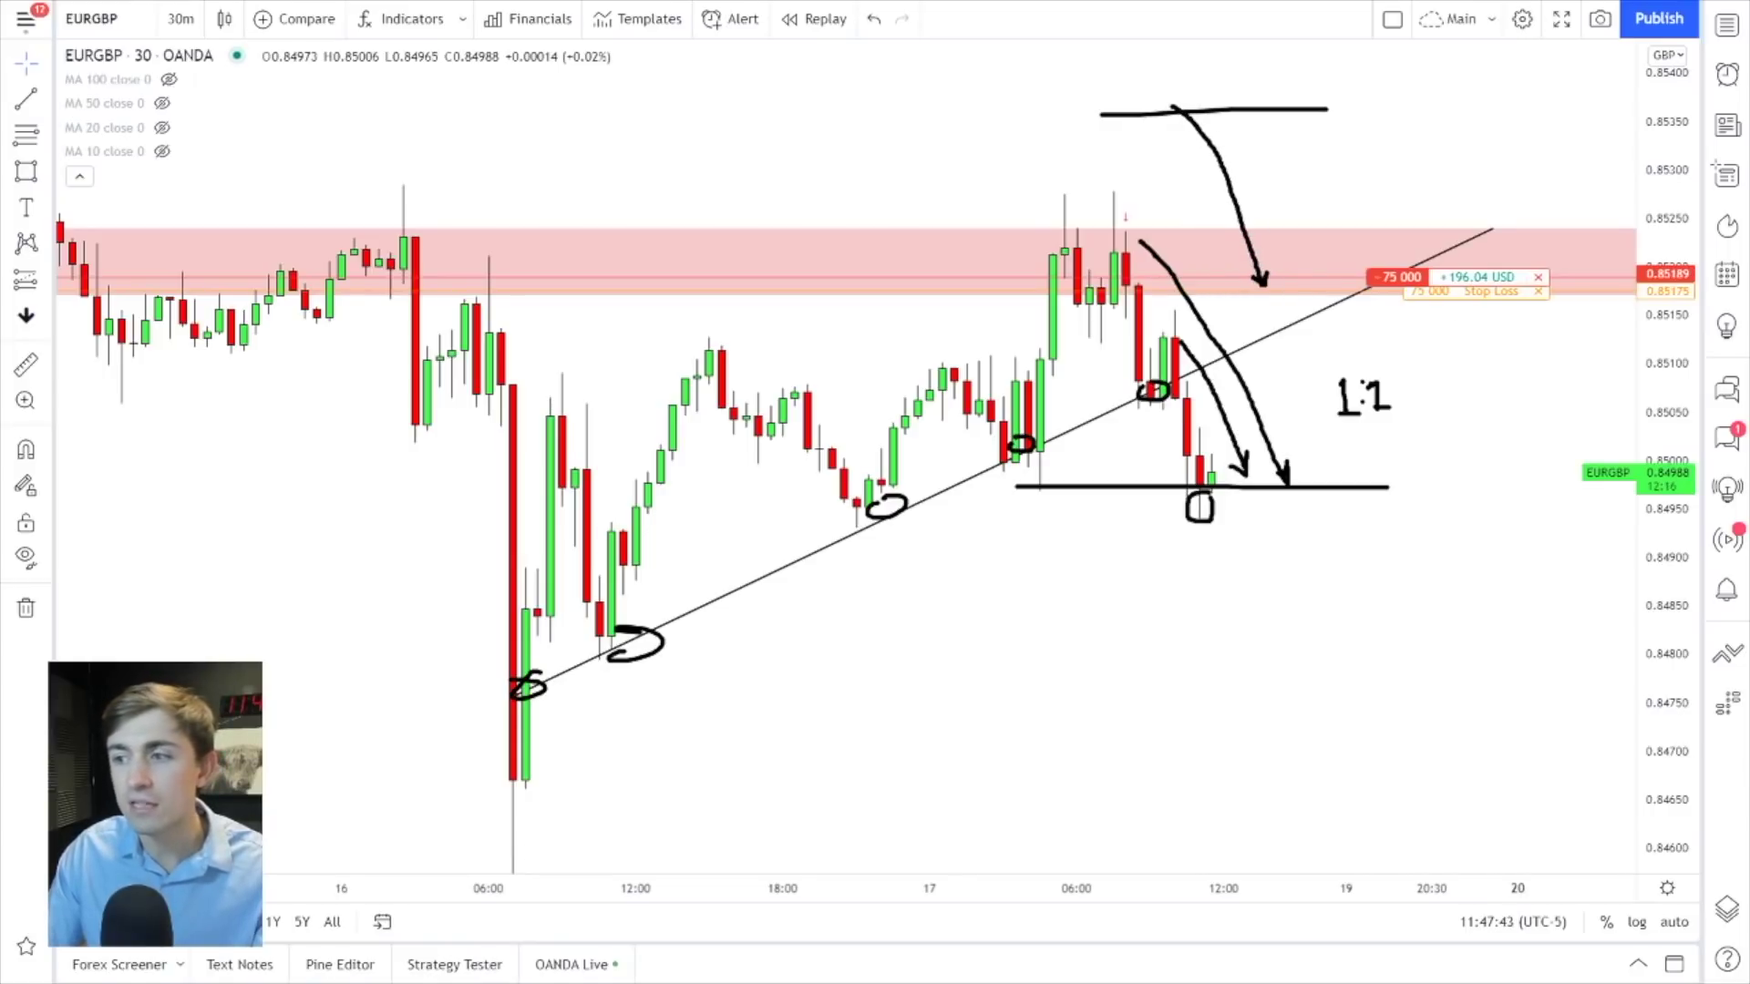
Clear the sketches, then sketch and erase a rising path from the current price through the resistance zone.
key("e")
left_click_drag(1217, 494, 1375, 149)
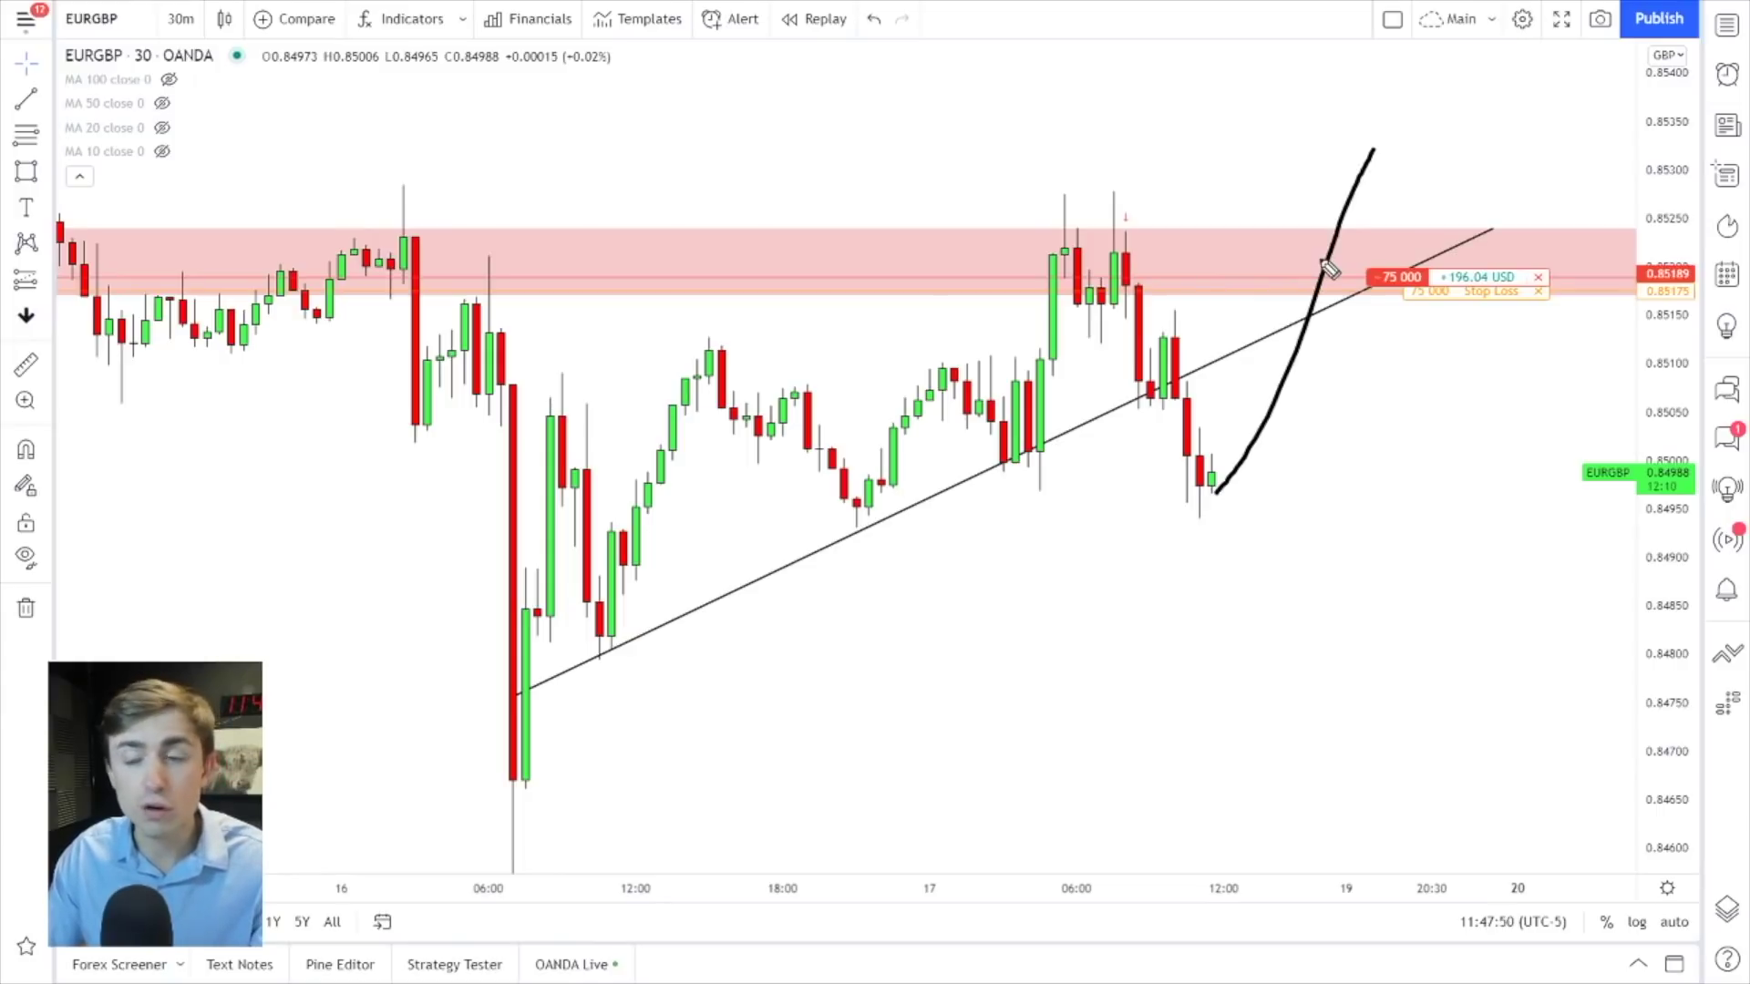
key("e")
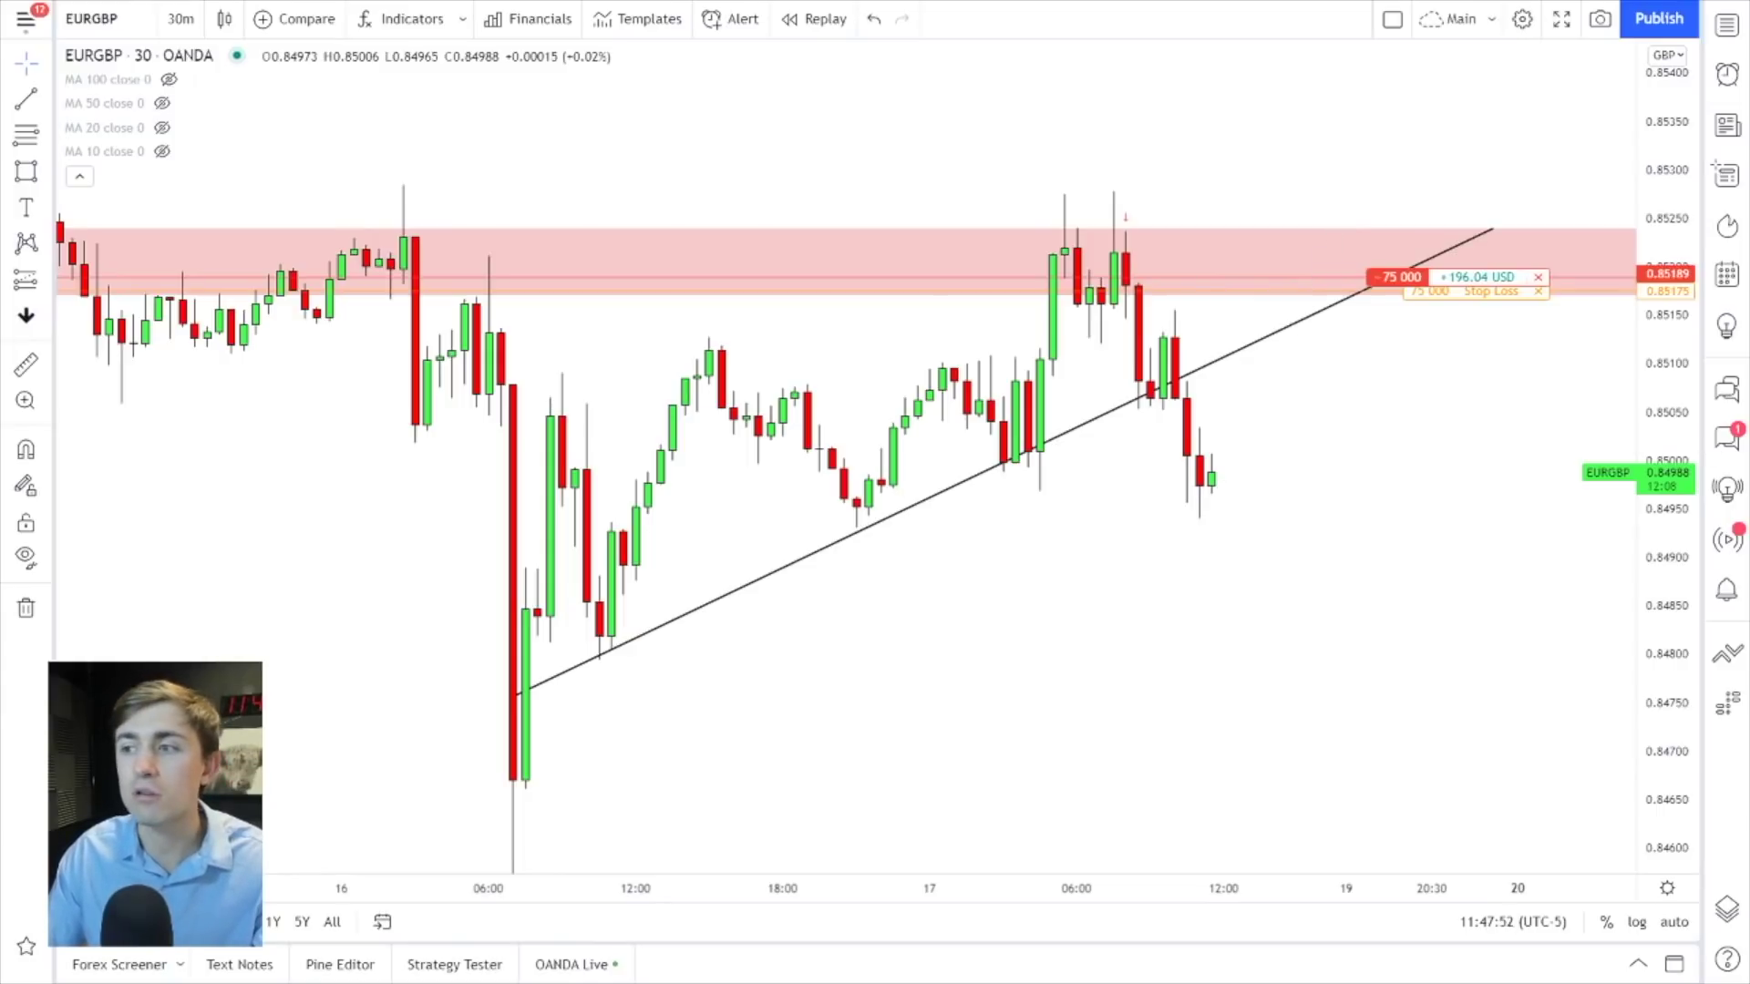
Draw a rectangle zone from the 16 December evening low, spanning about 0.84969 to 0.84949, and make it green.
left_click(25, 171)
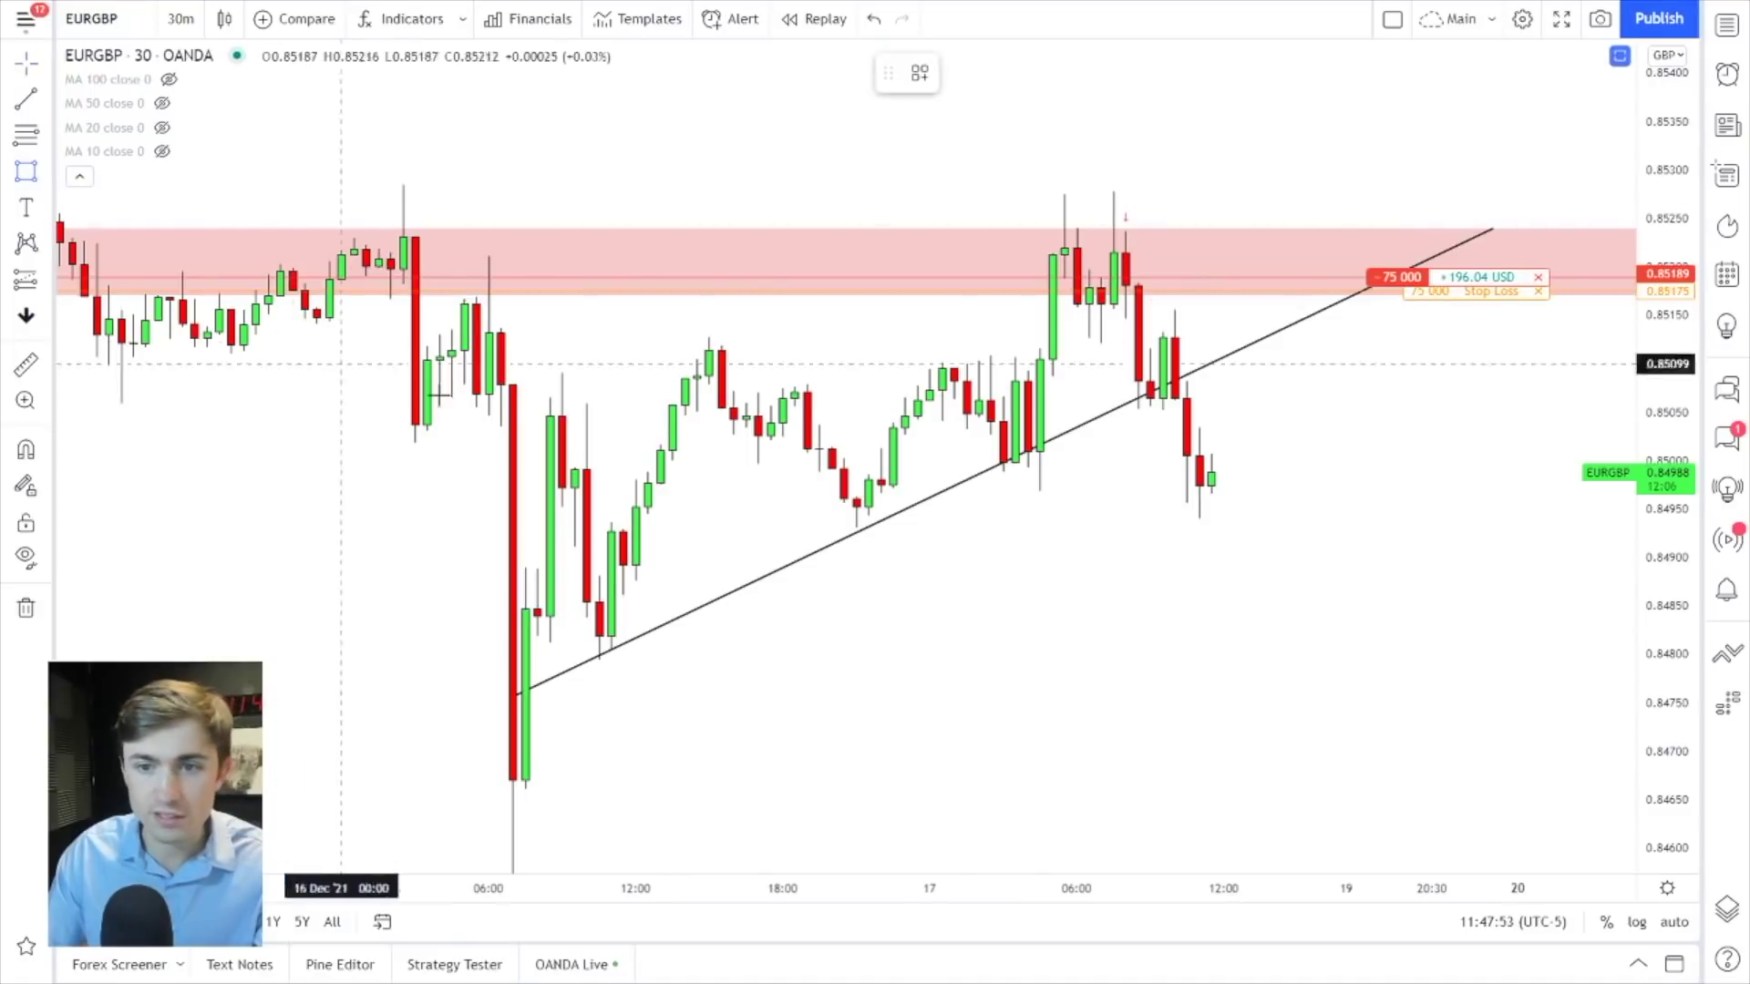
left_click_drag(864, 491, 872, 509)
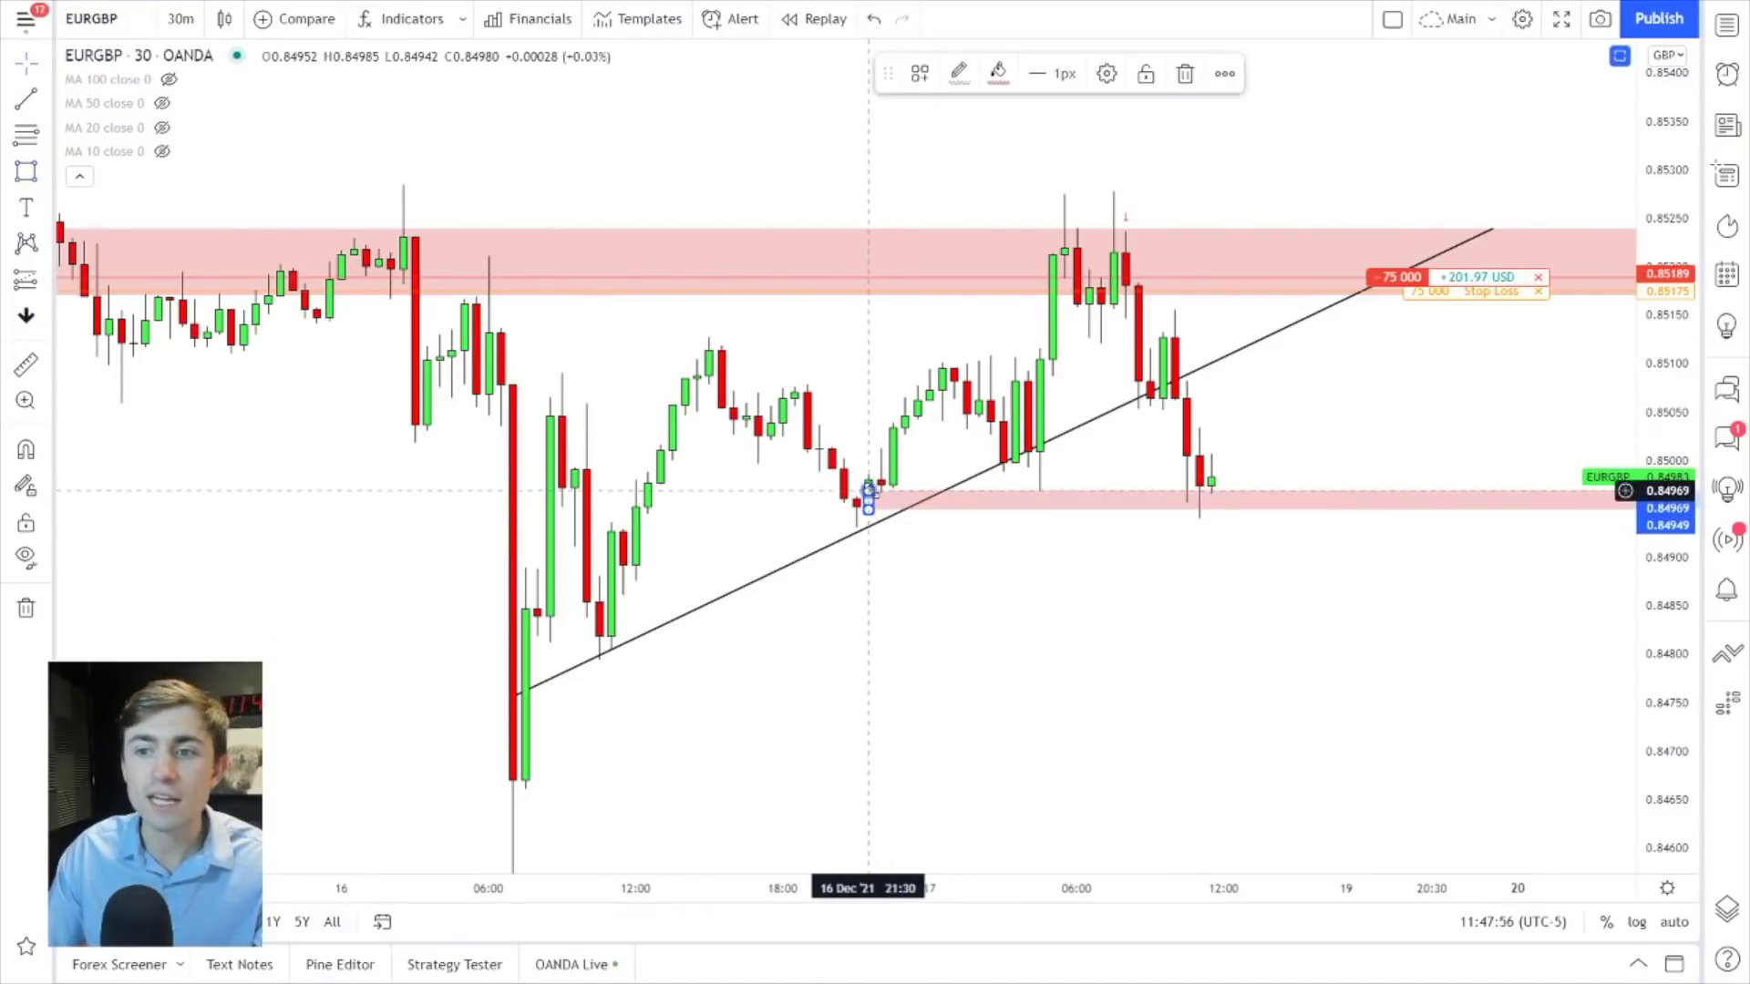
right_click(899, 517)
mouse_move(900, 515)
left_click(1072, 596)
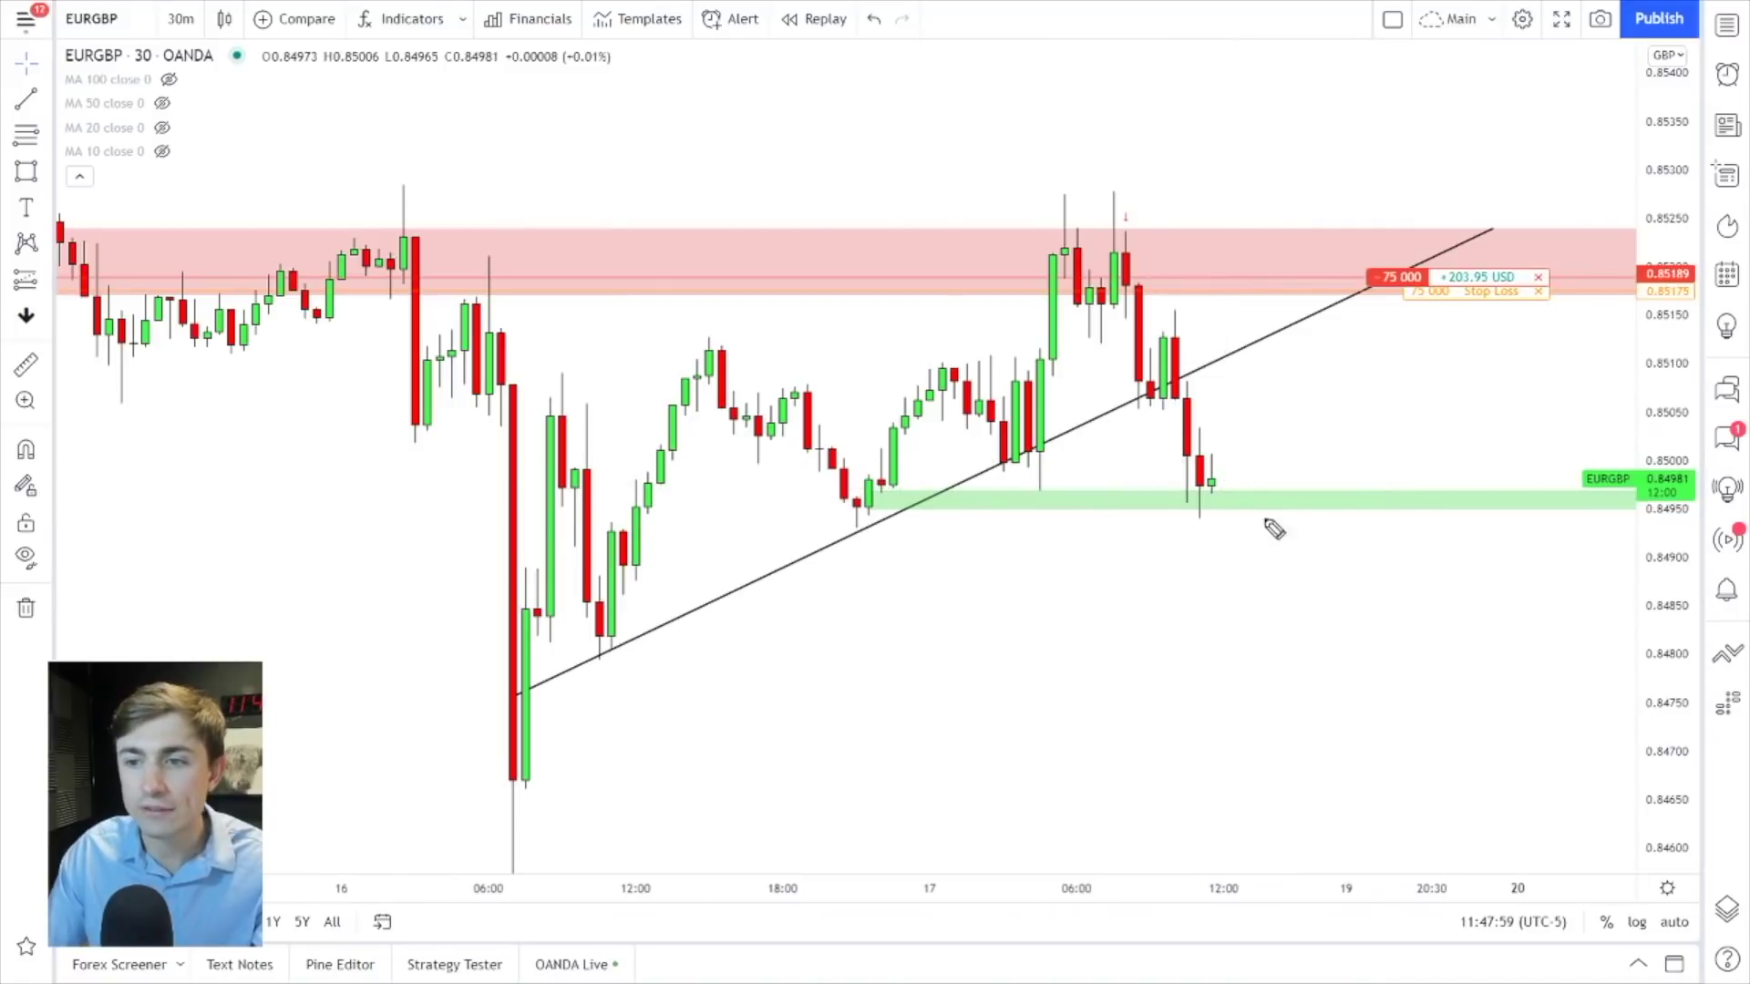
Sketch a break, retest and further drop below the green zone, clear it, and draw and erase a line through the zone.
mouse_move(1219, 499)
left_mouse_down()
mouse_move(1262, 592)
mouse_move(1283, 595)
mouse_move(1332, 507)
mouse_move(1408, 709)
mouse_move(1393, 722)
mouse_move(1365, 700)
left_mouse_up()
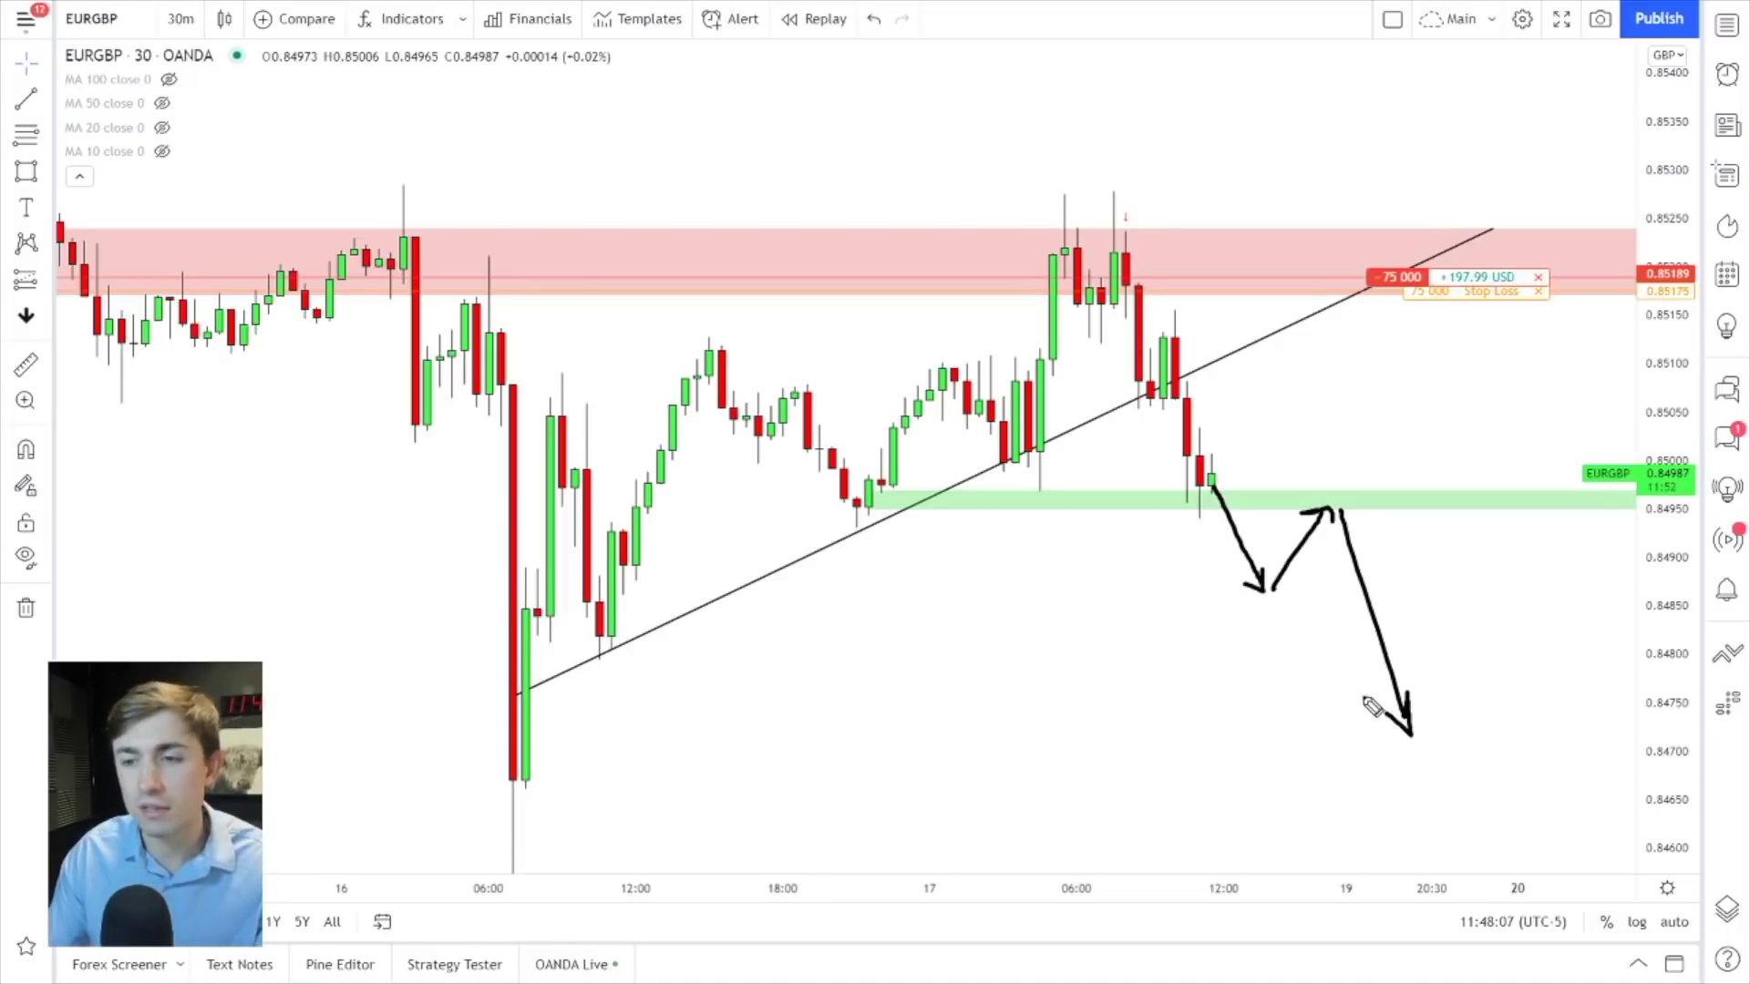
key("Delete")
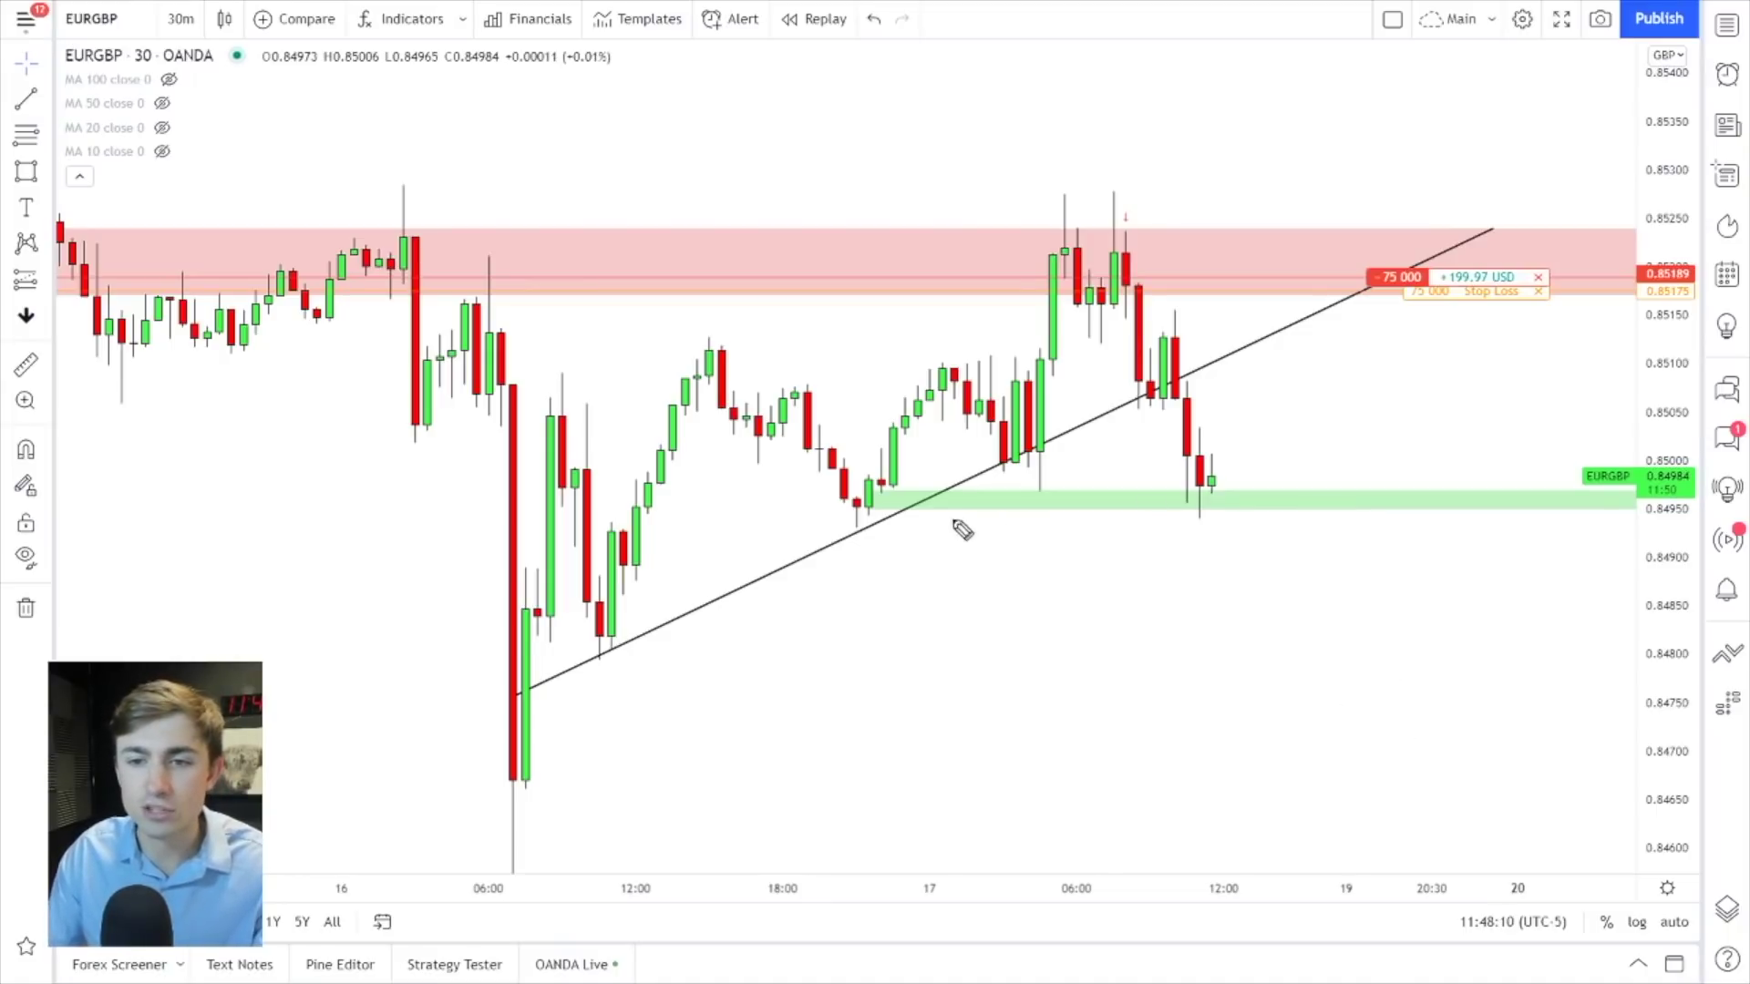
left_click_drag(843, 500, 1197, 511)
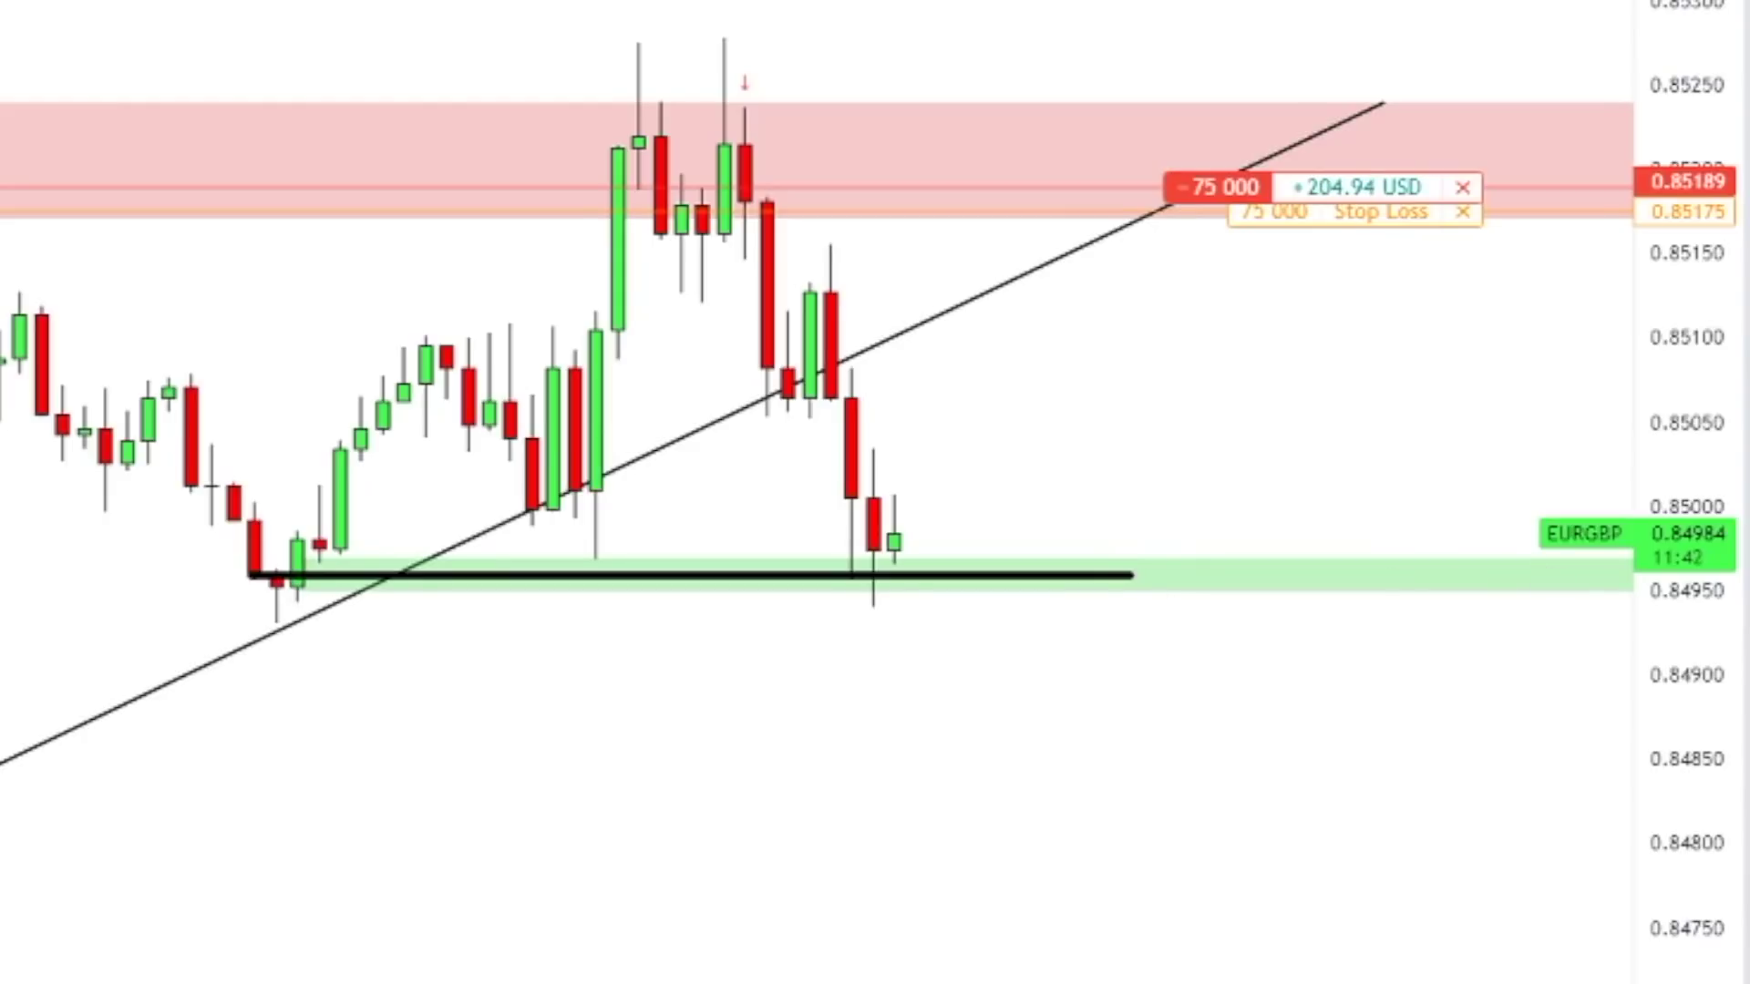
left_click(921, 573)
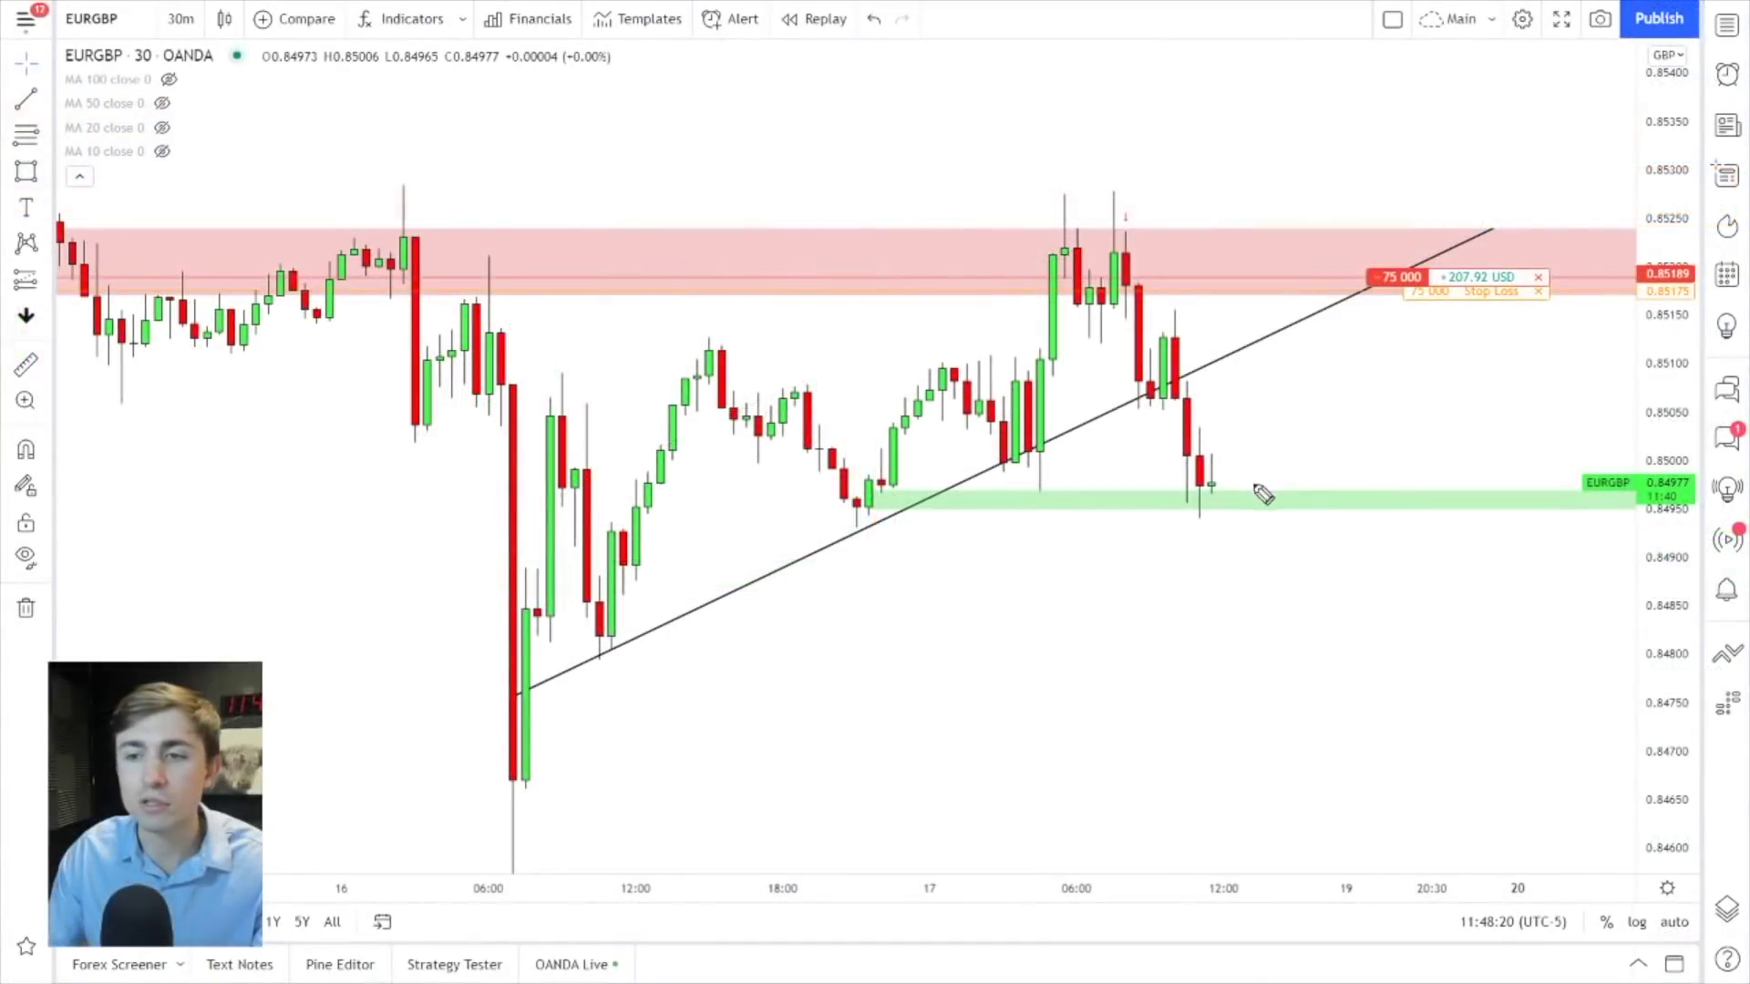
Sketch descending paths from the current price to below the green zone, clearing the sketches in between.
mouse_move(1220, 493)
left_mouse_down()
mouse_move(1244, 576)
mouse_move(1282, 522)
mouse_move(1367, 609)
mouse_move(1375, 649)
left_mouse_up()
key("Escape")
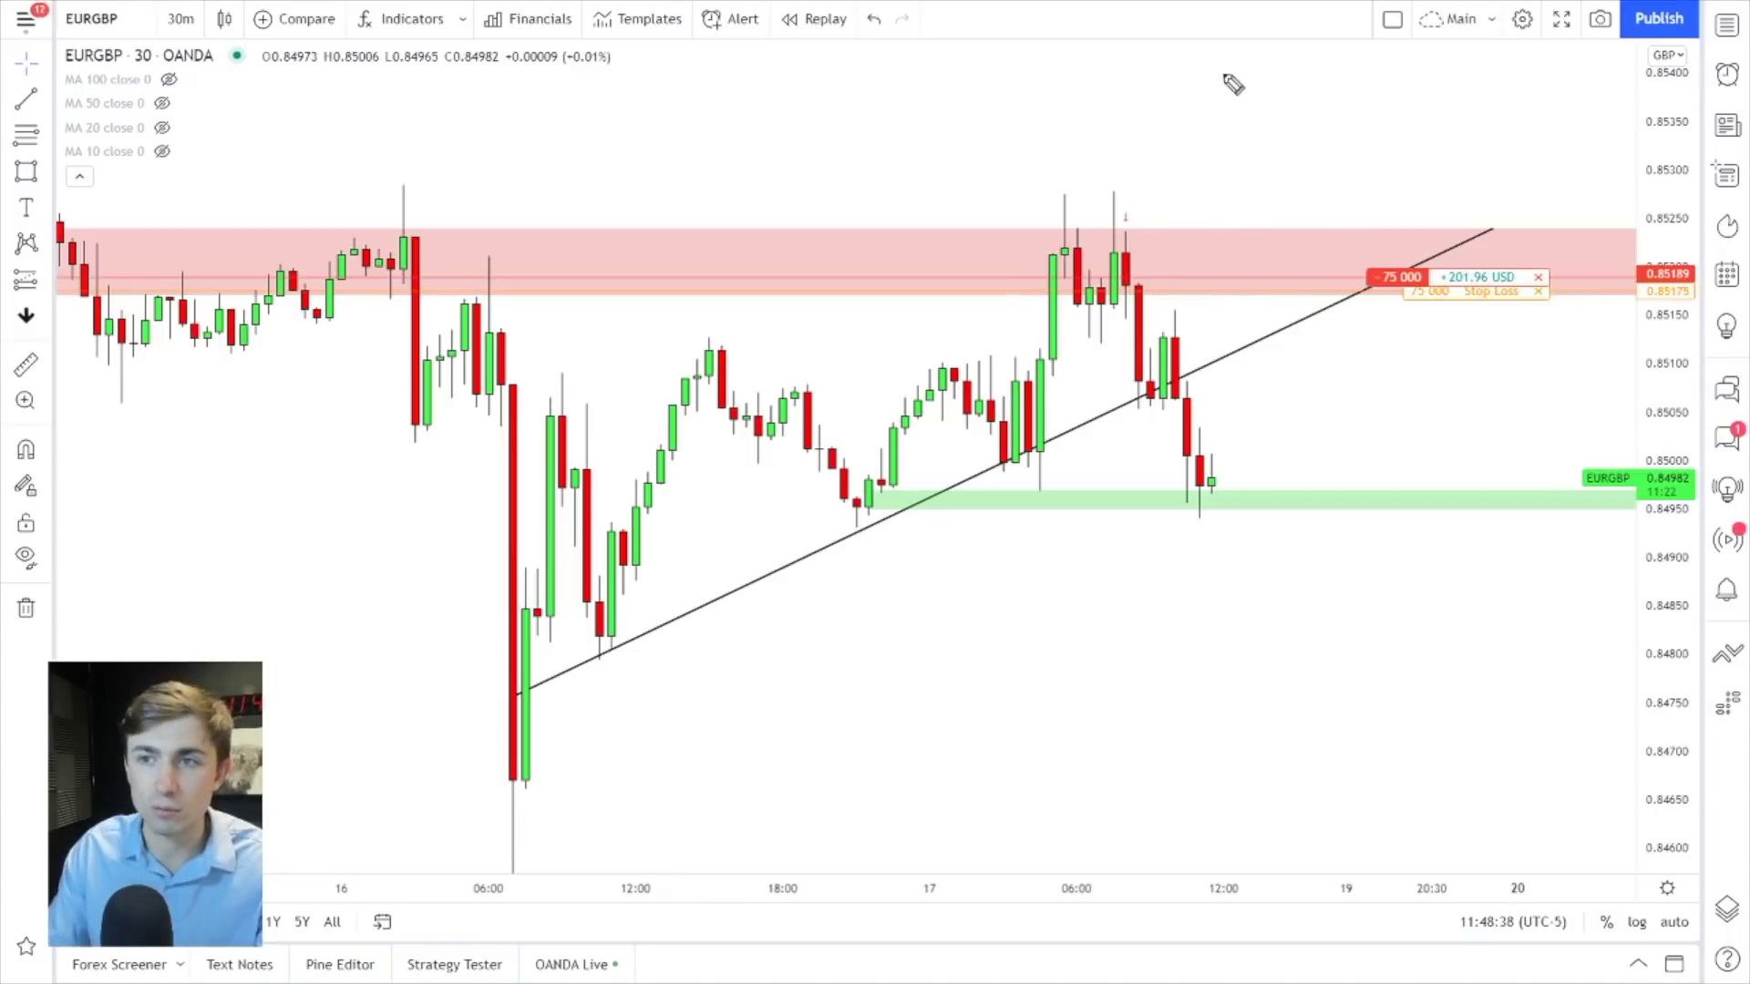
mouse_move(1221, 71)
left_mouse_down()
mouse_move(1249, 65)
mouse_move(1226, 60)
left_mouse_up()
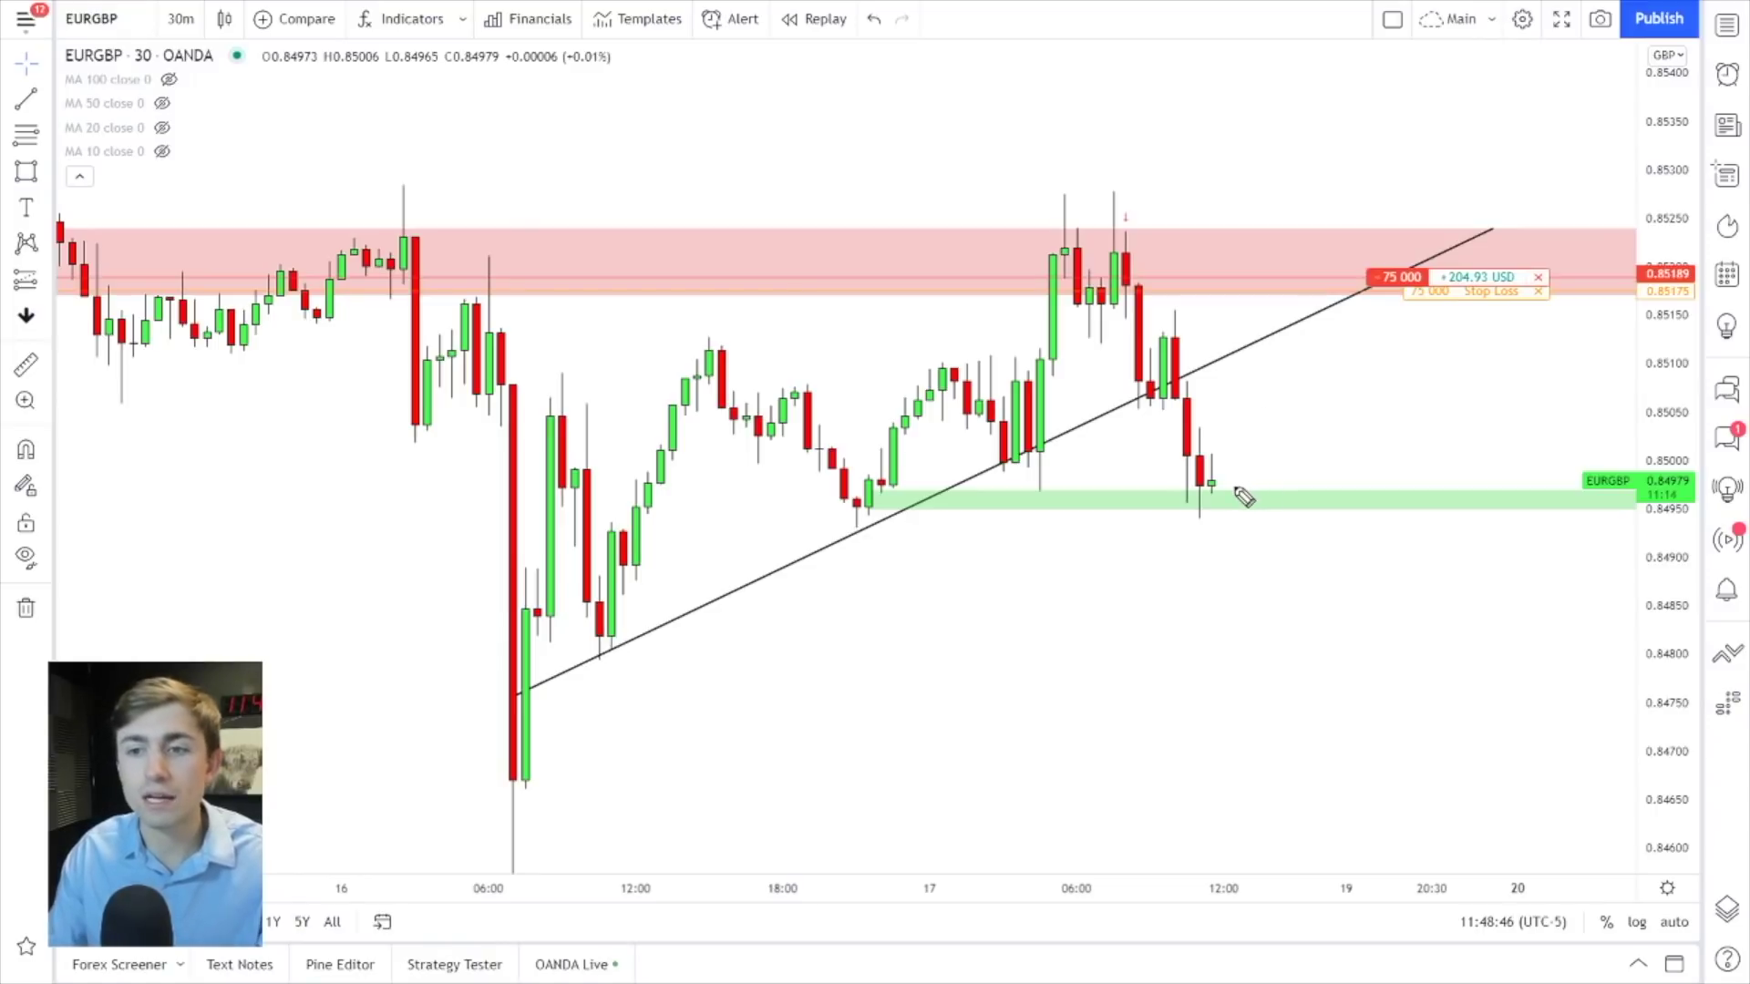
left_click_drag(1223, 485, 1322, 654)
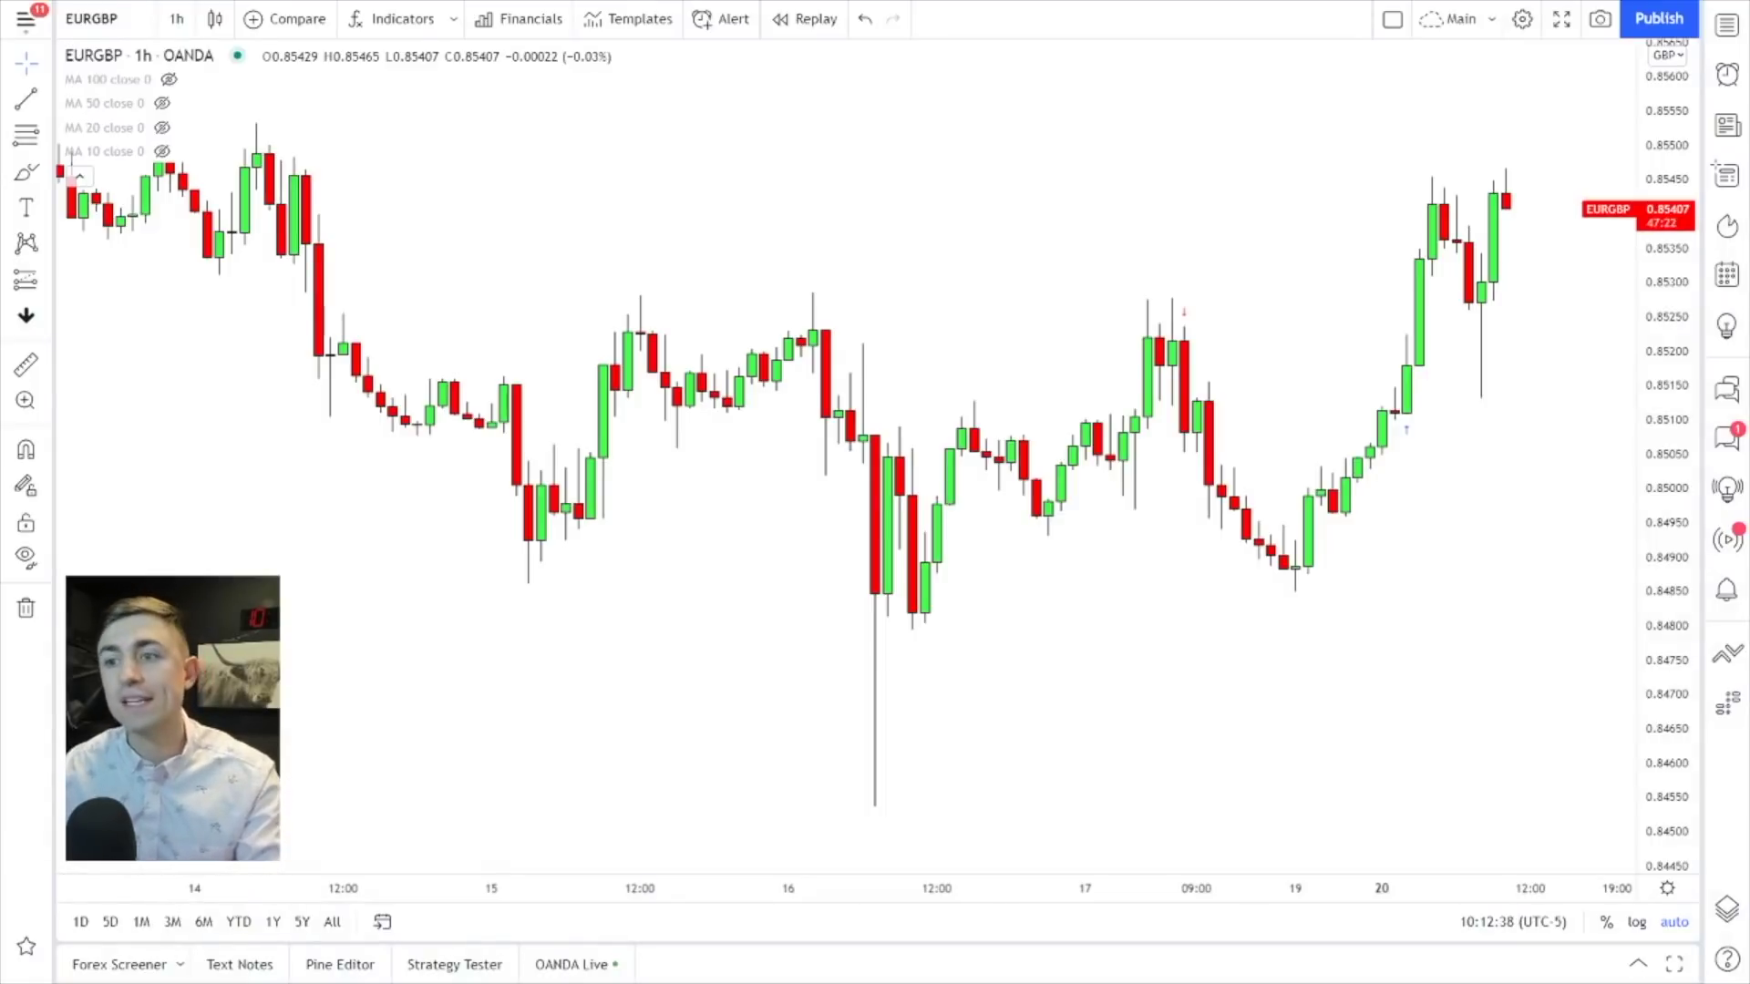
Draw a green support rectangle on the 1-hour EURGBP chart from the 15 December low, spanning about 0.84906 to 0.84848.
scroll(1488, 347, "up", 5)
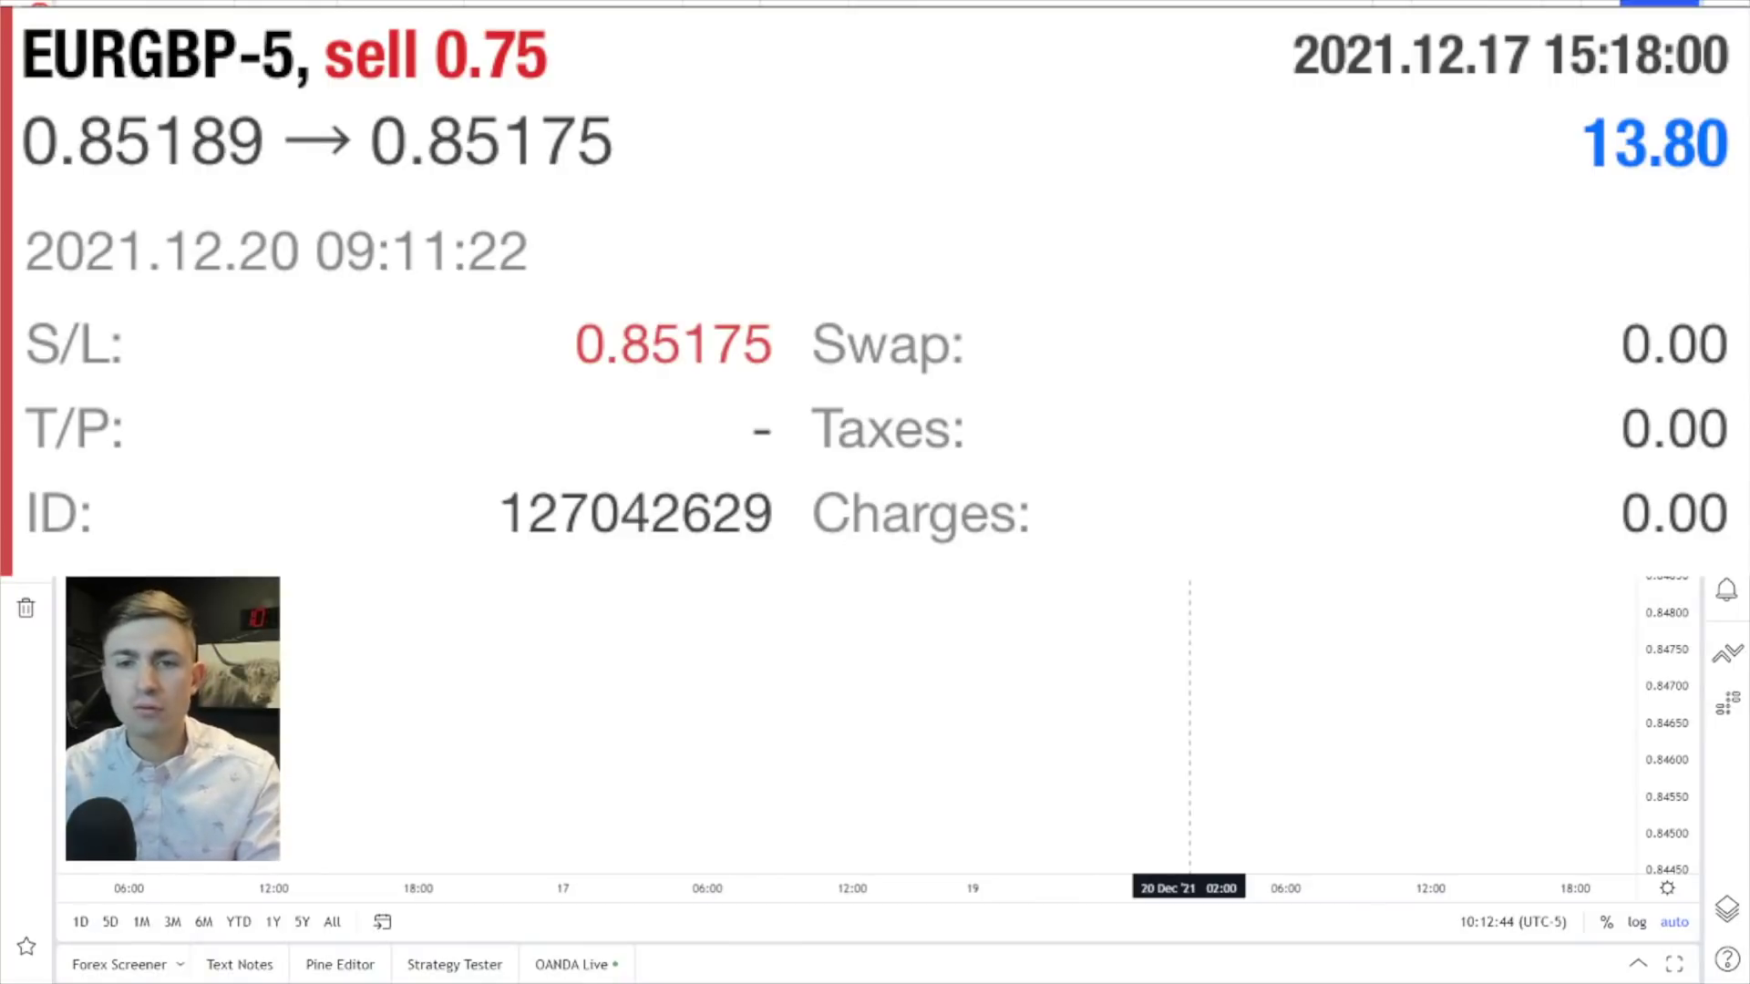
scroll(1190, 482, "down", 3)
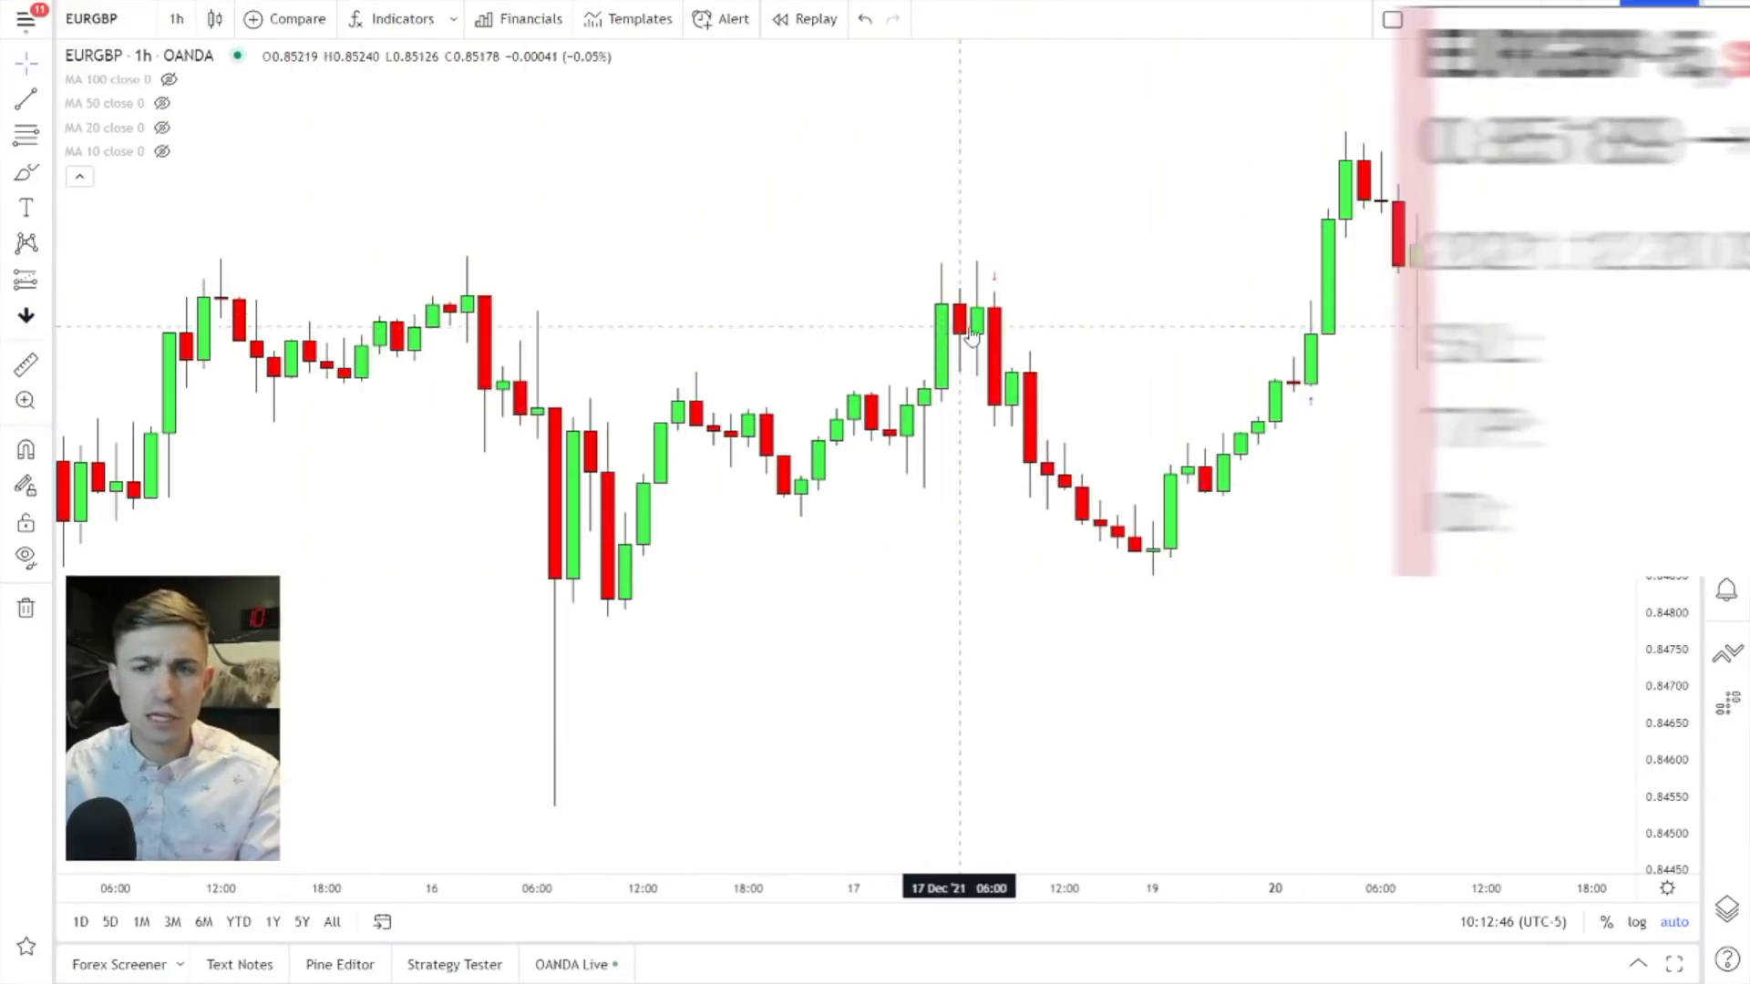
scroll(1205, 481, "down", 3)
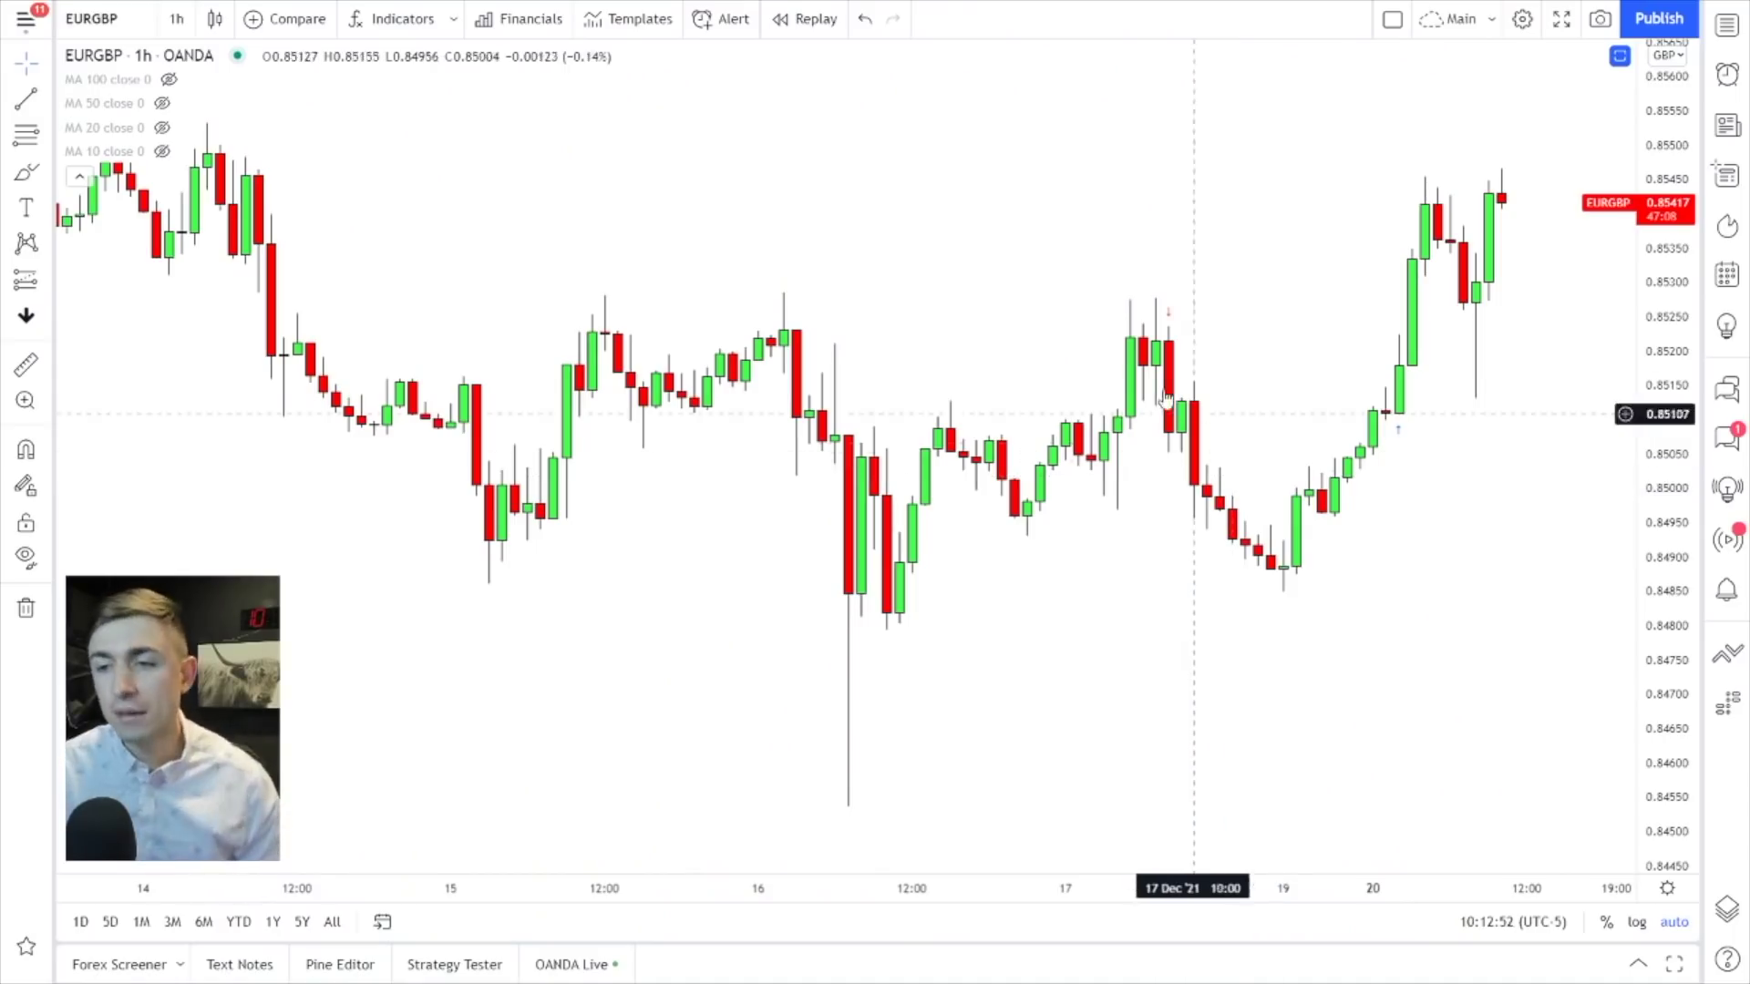
left_click_drag(957, 156, 939, 154)
scroll(900, 169, "down", 2)
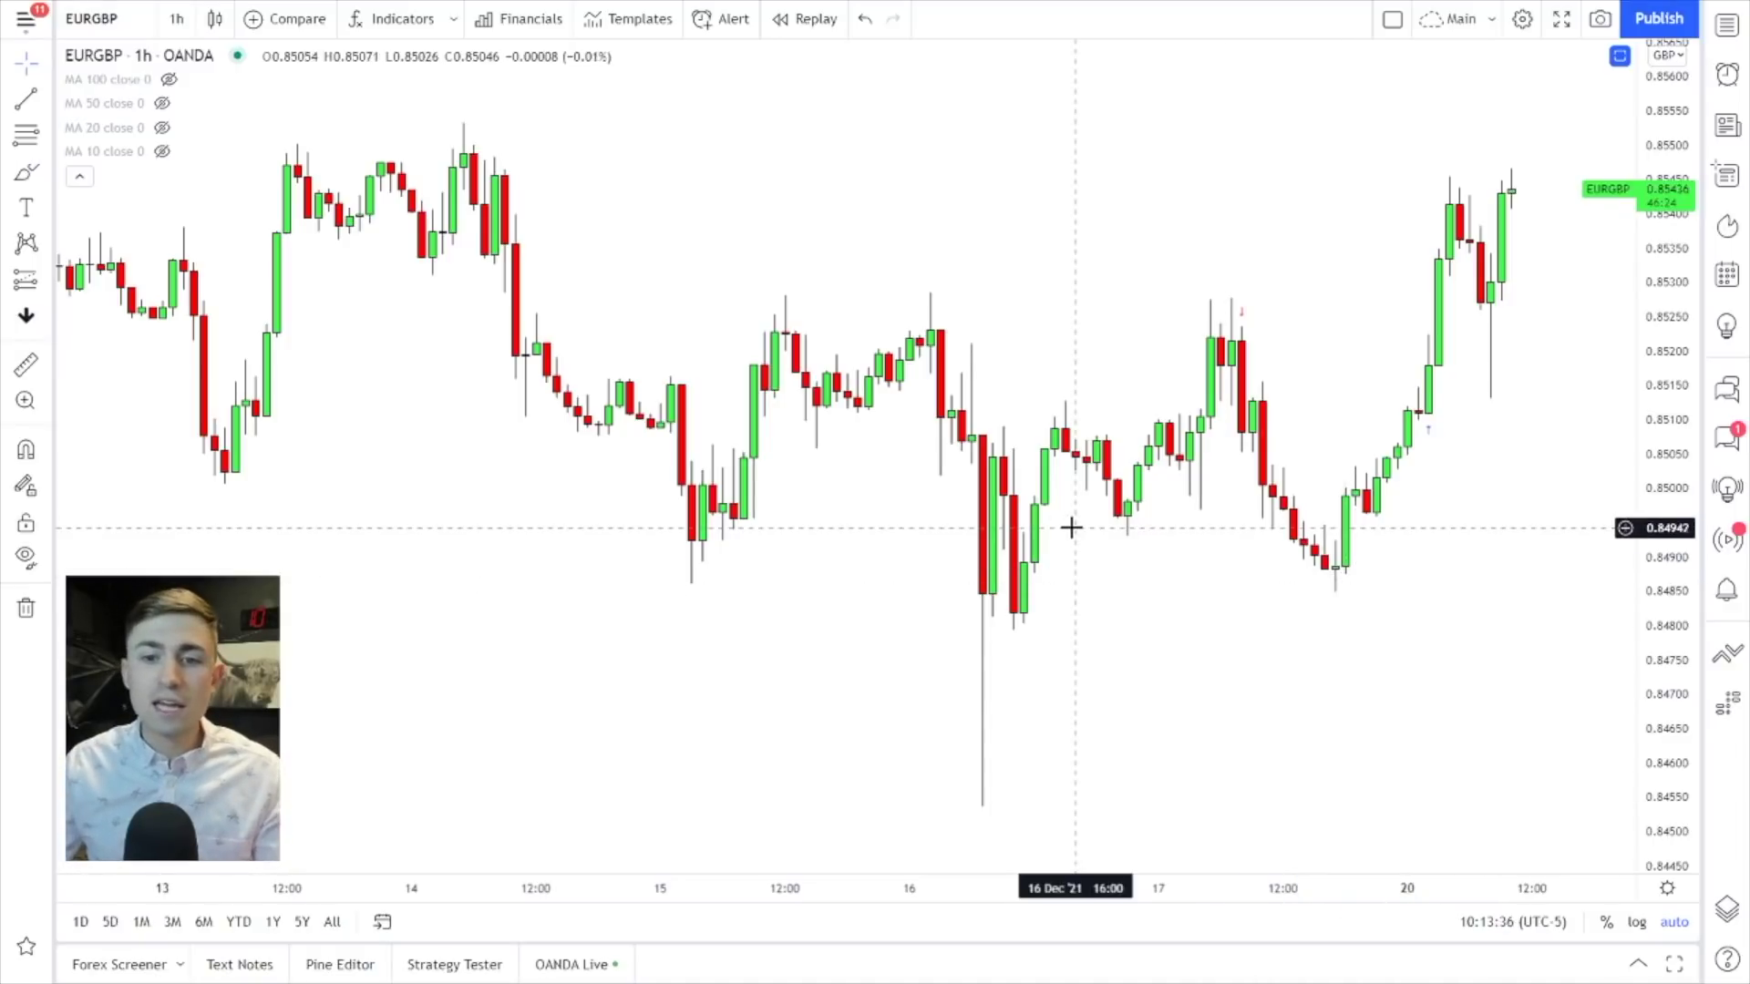
left_click(46, 180)
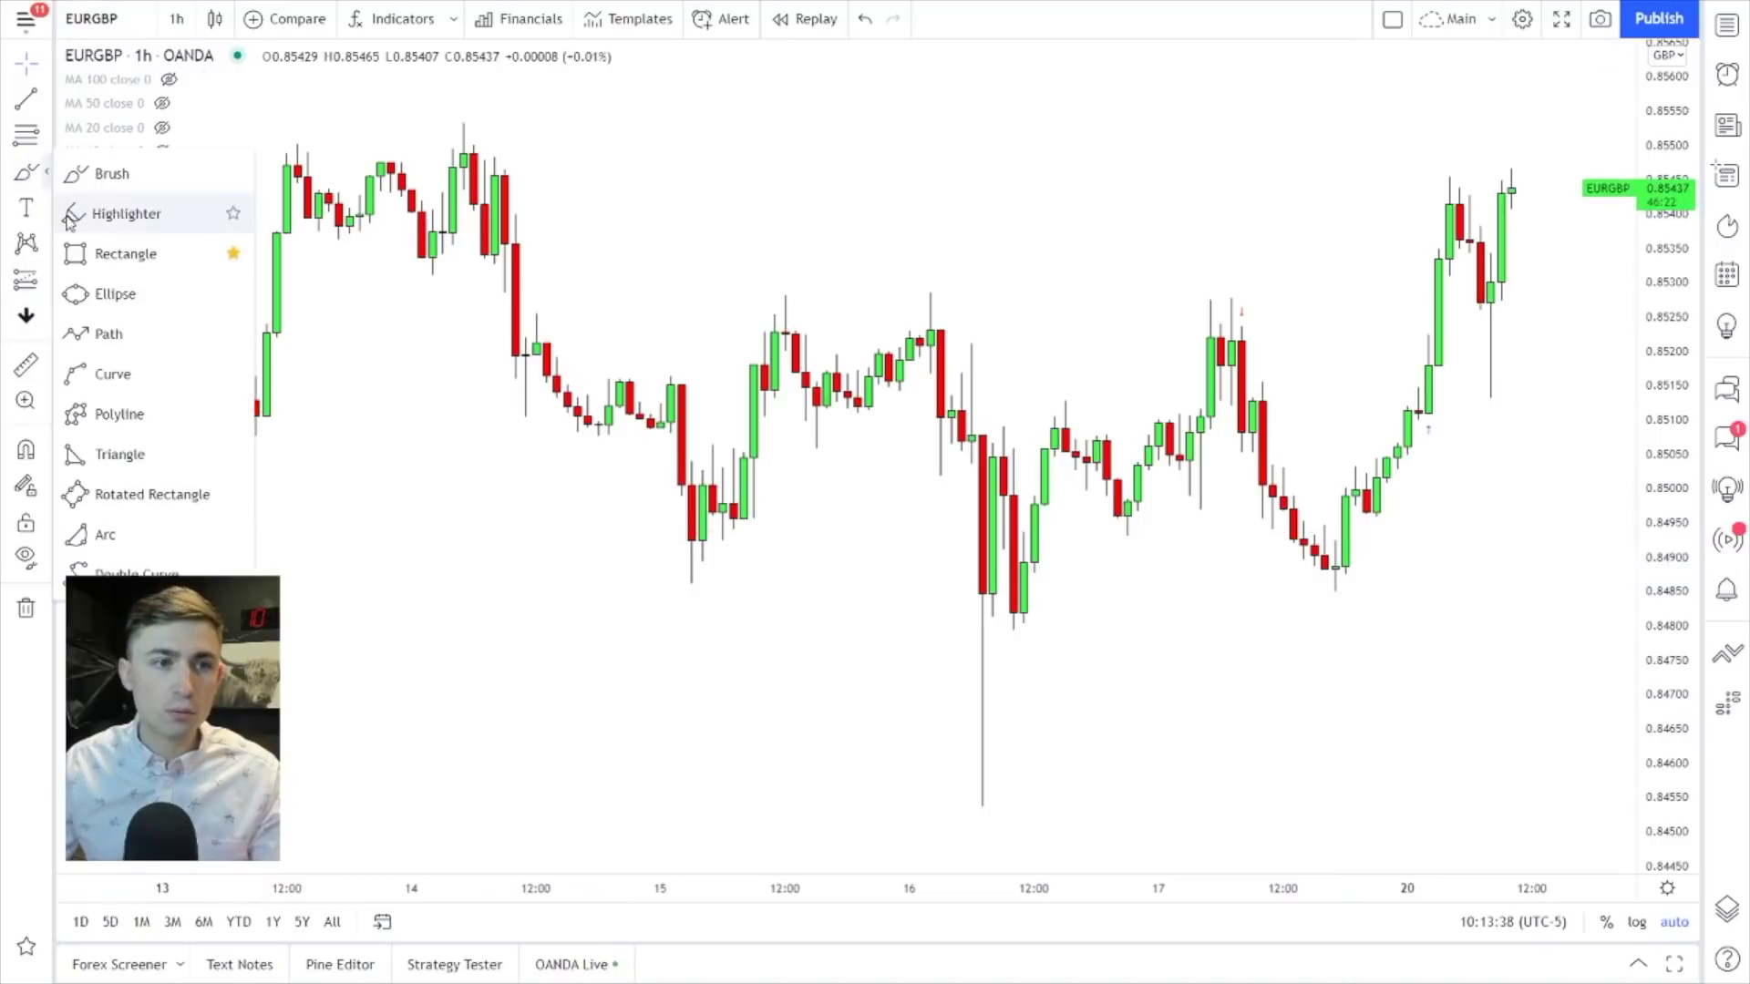
left_click(109, 250)
left_click_drag(690, 552, 786, 593)
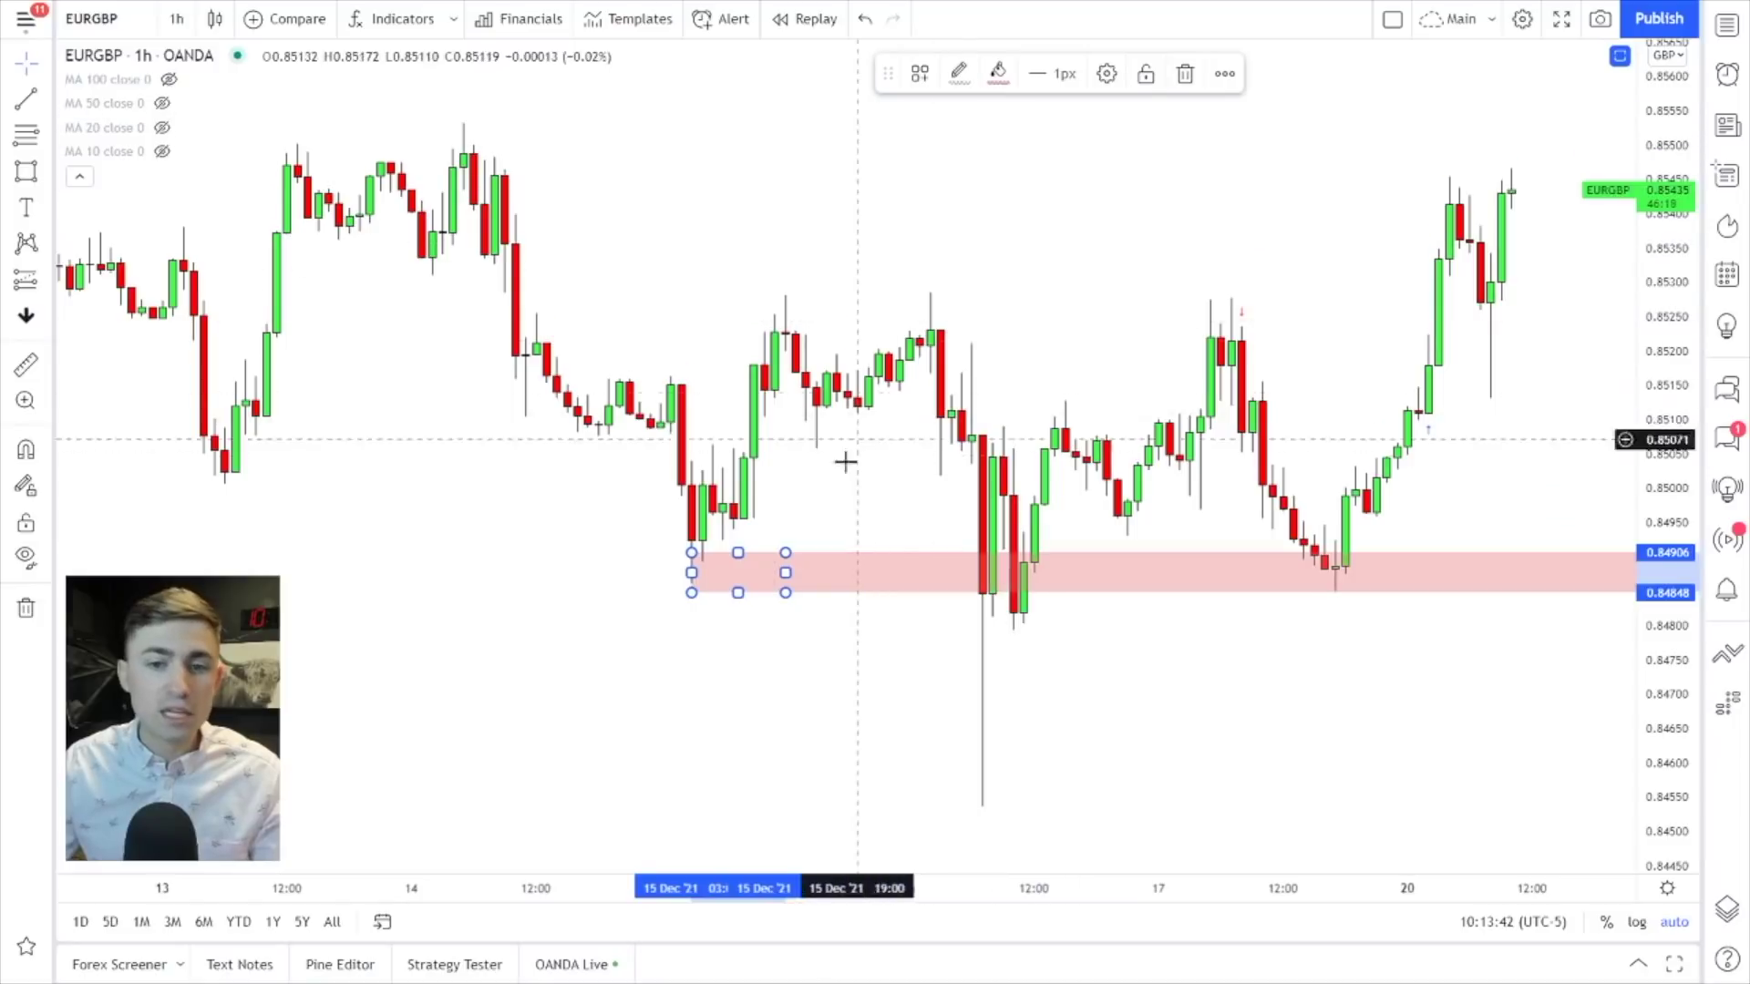
right_click(782, 570)
mouse_move(852, 575)
left_click(996, 657)
left_click(1108, 235)
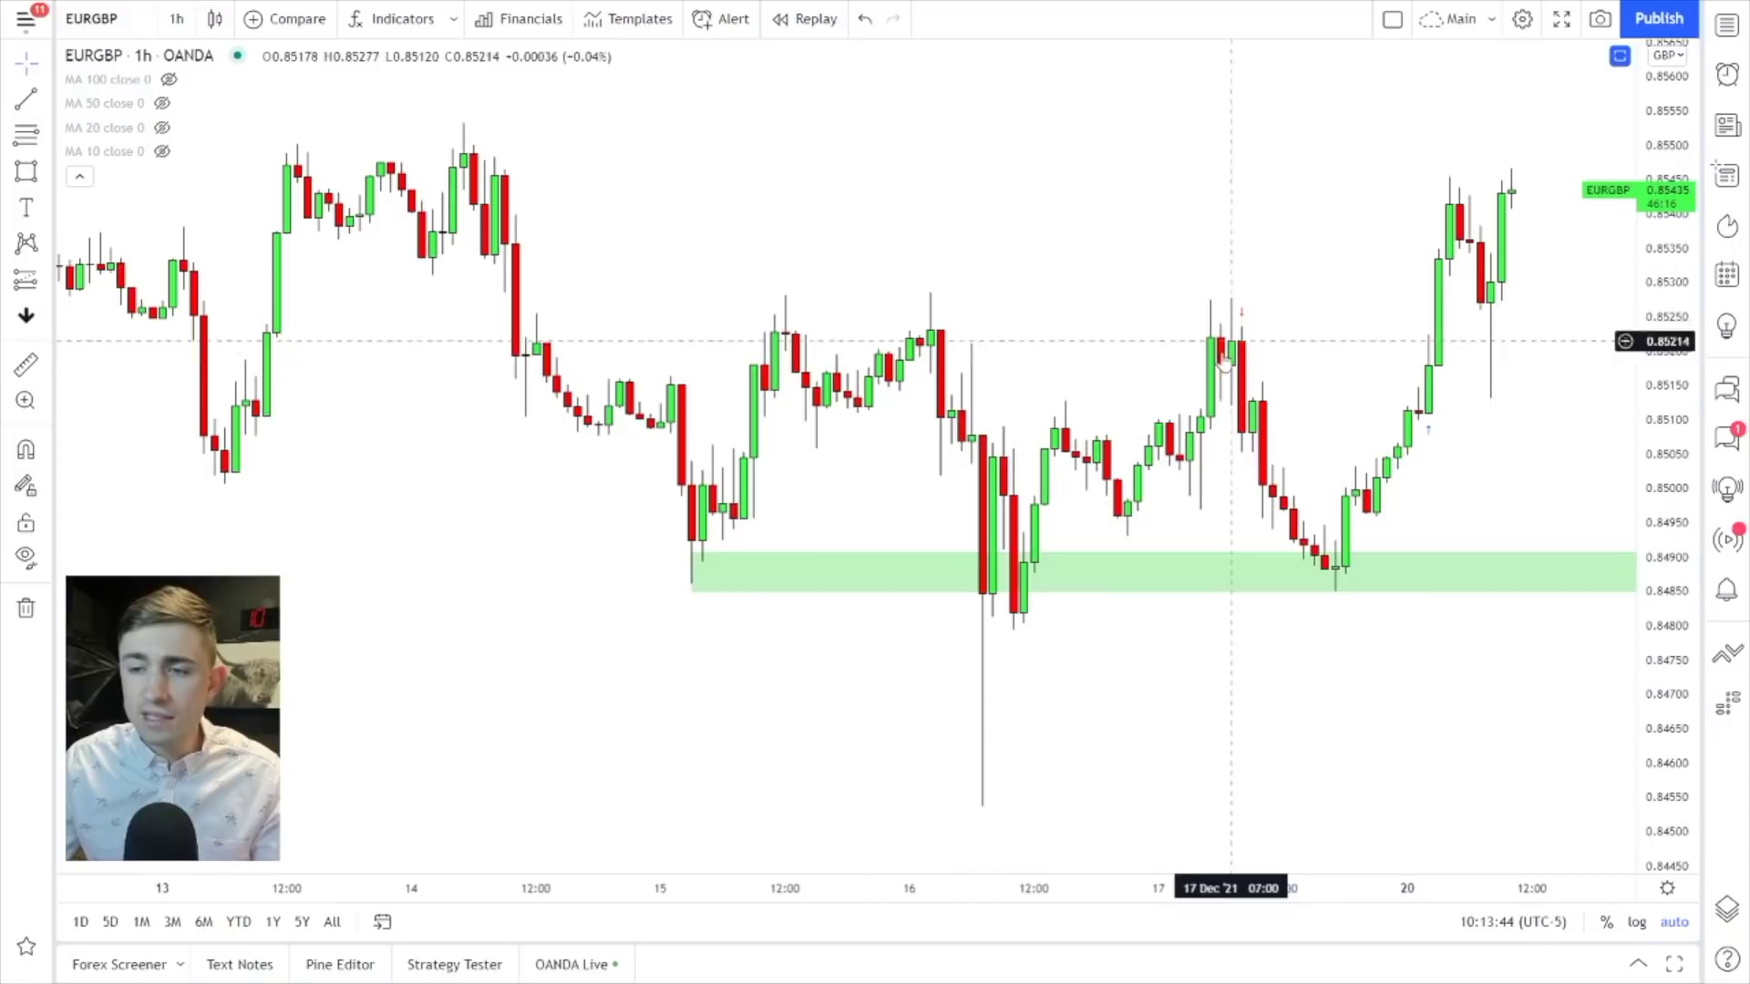